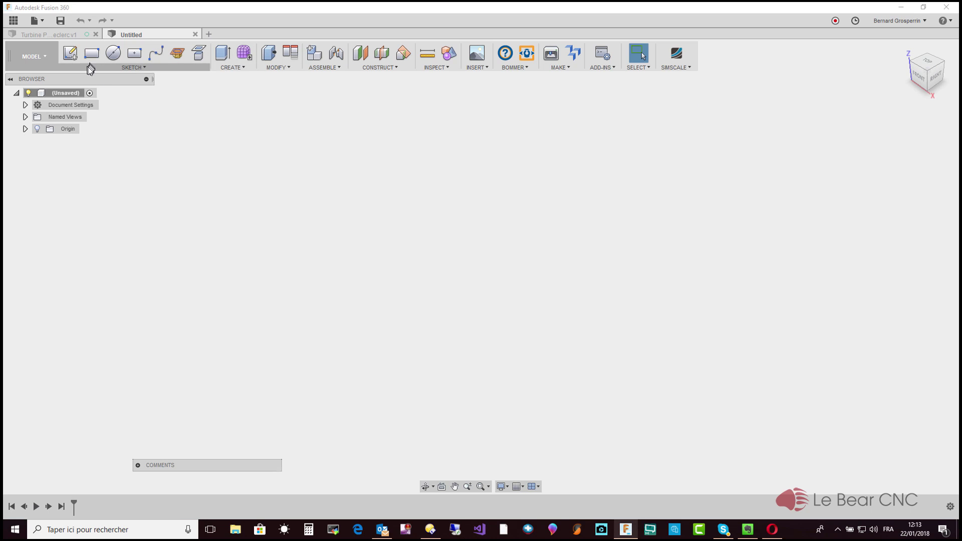
# Sketch a 150 mm diameter circle centred on the origin of the horizontal plane.
pyautogui.click(70, 53)
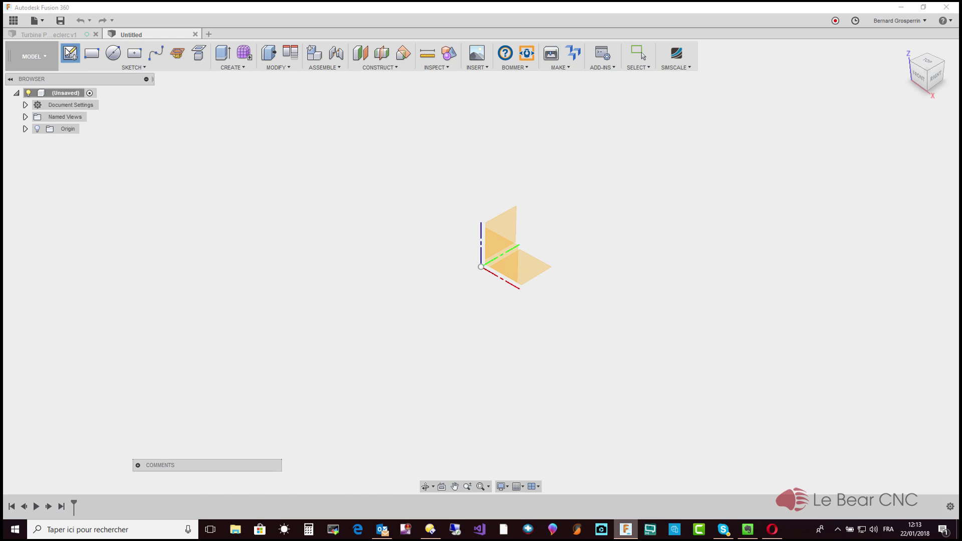
pyautogui.click(523, 269)
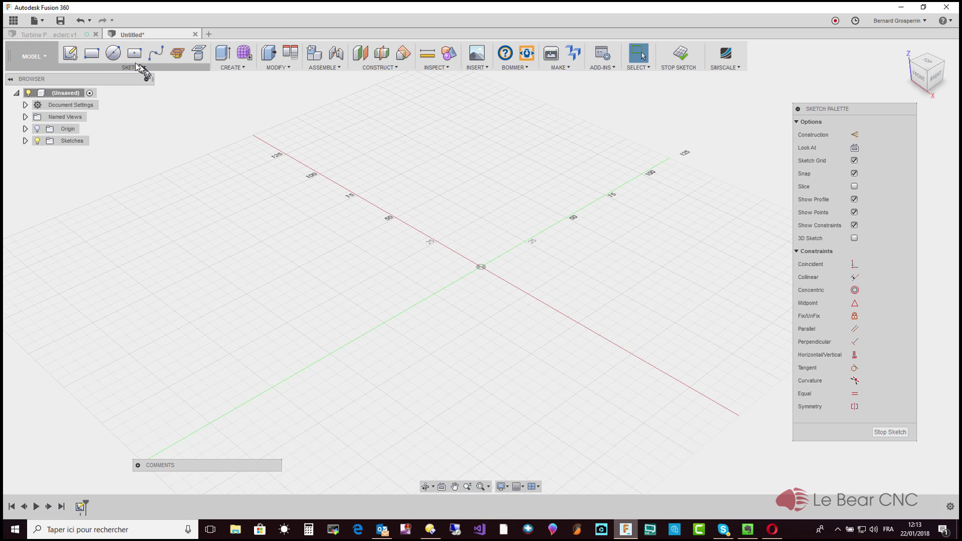
pyautogui.click(113, 53)
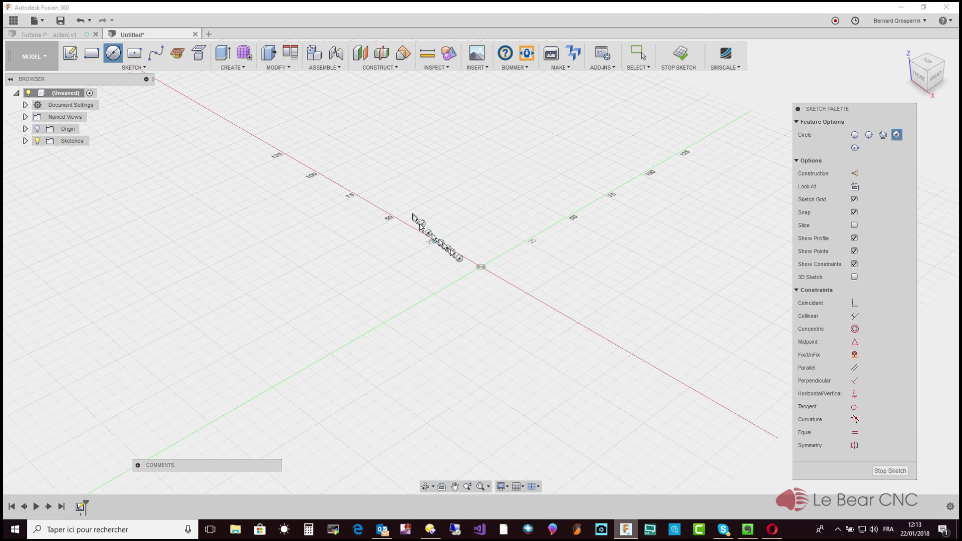
pyautogui.click(480, 267)
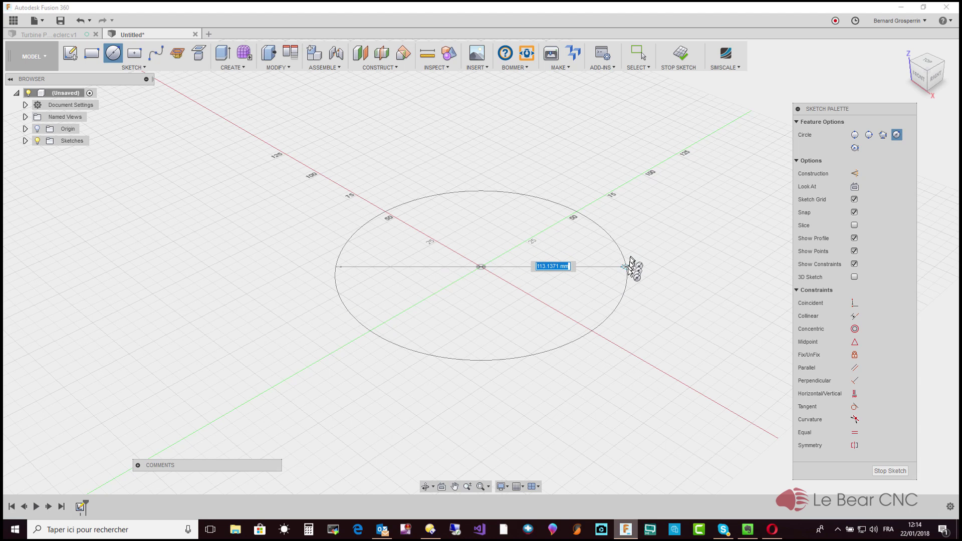
pyautogui.write('150')
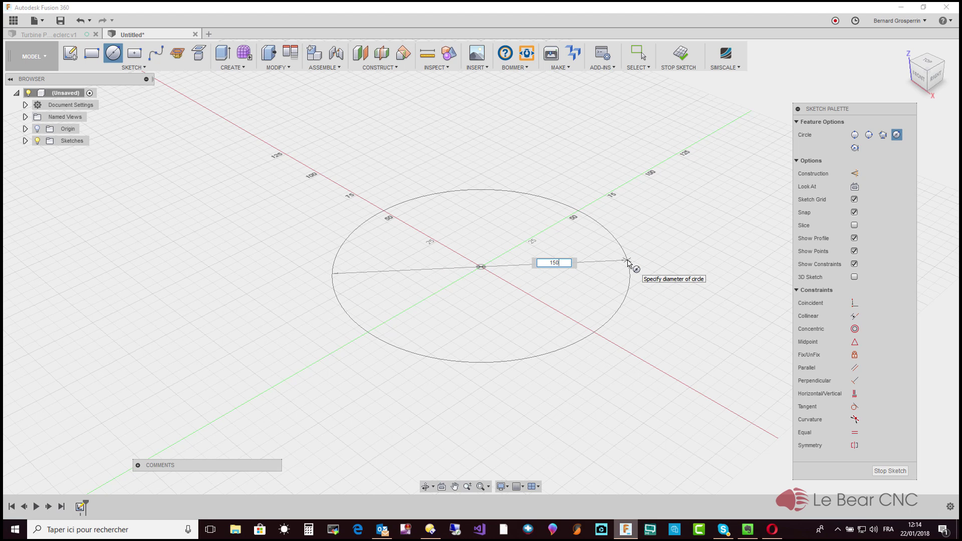
pyautogui.press('Tab')
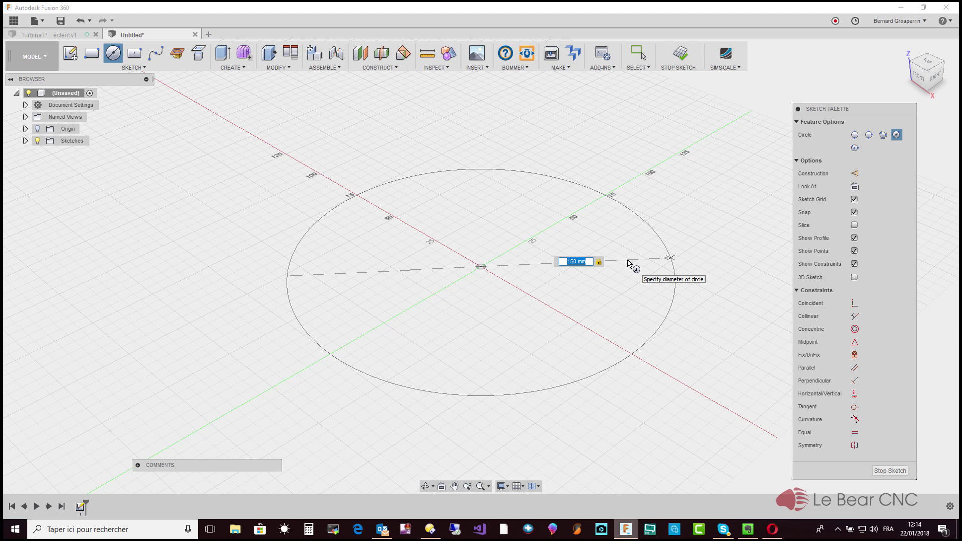
pyautogui.press('Return')
pyautogui.press('Escape')
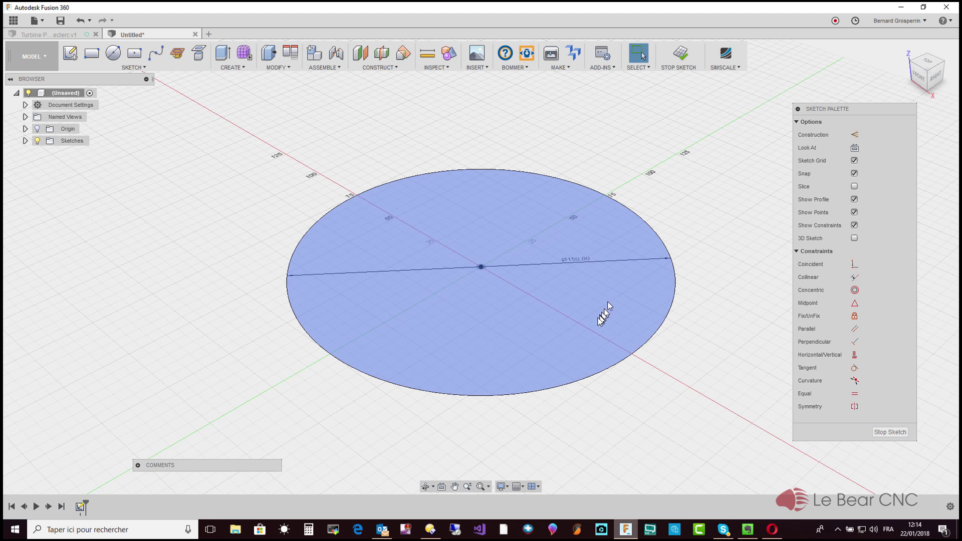
# Extrude the circular profile 10 mm upward as a new body.
pyautogui.click(596, 324)
pyautogui.rightClick(595, 324)
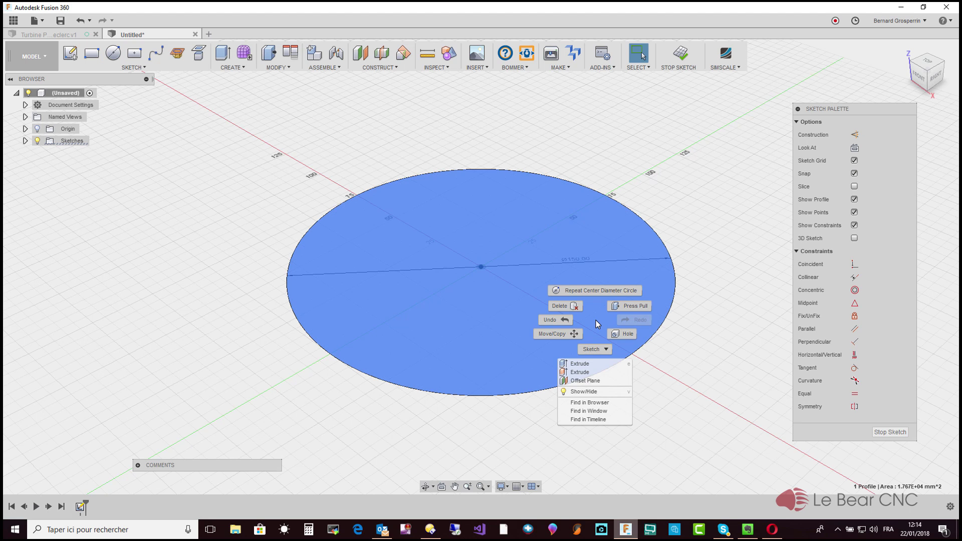
pyautogui.click(577, 363)
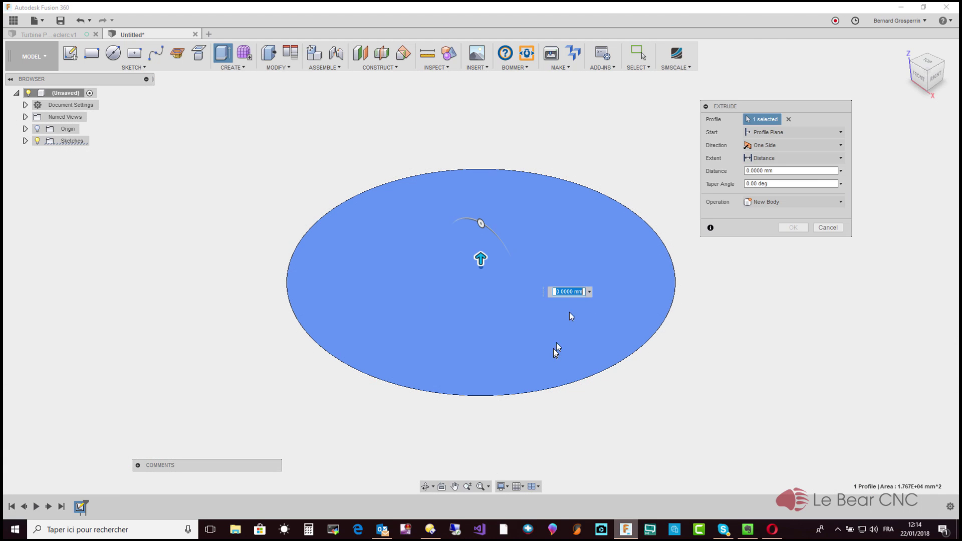
pyautogui.moveTo(487, 256); pyautogui.dragTo(485, 236)
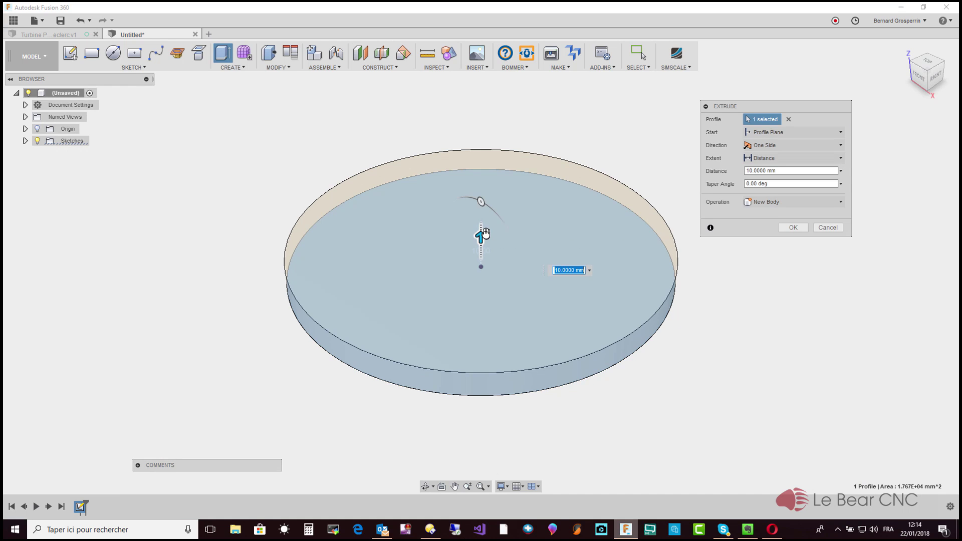
pyautogui.press('Return')
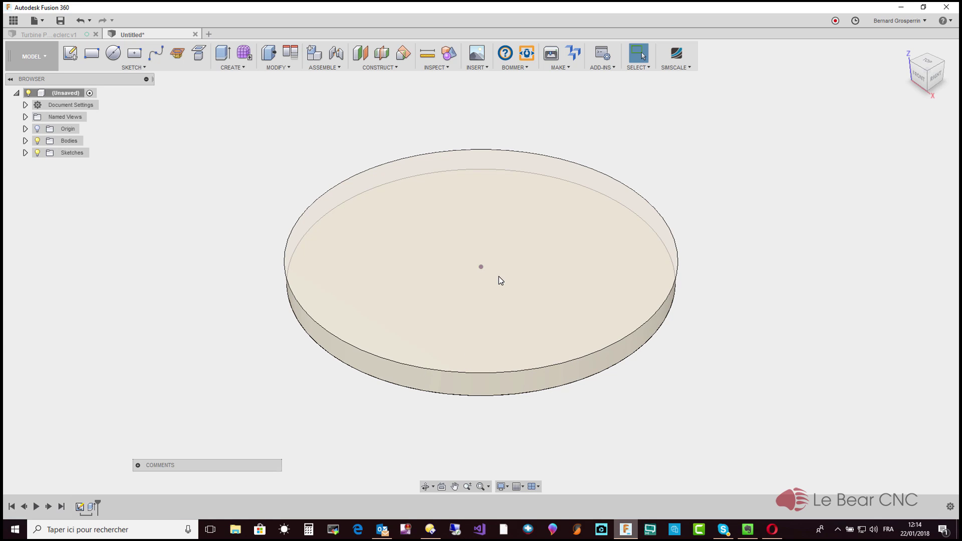
# Save the design as "Texte en Cercle" in the Tests pour Videos > master location.
pyautogui.click(60, 21)
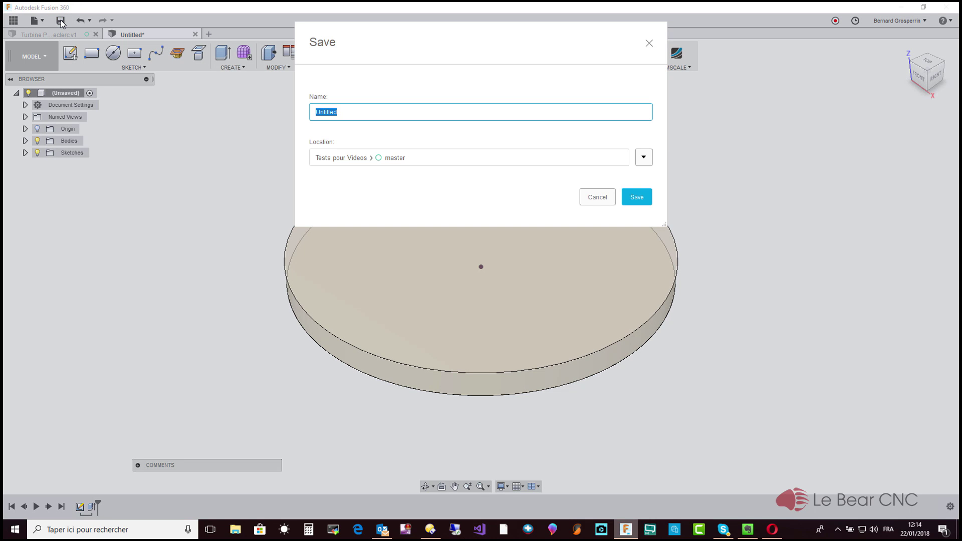
pyautogui.moveTo(356, 113); pyautogui.dragTo(282, 111)
pyautogui.write('Texte en Cercle')
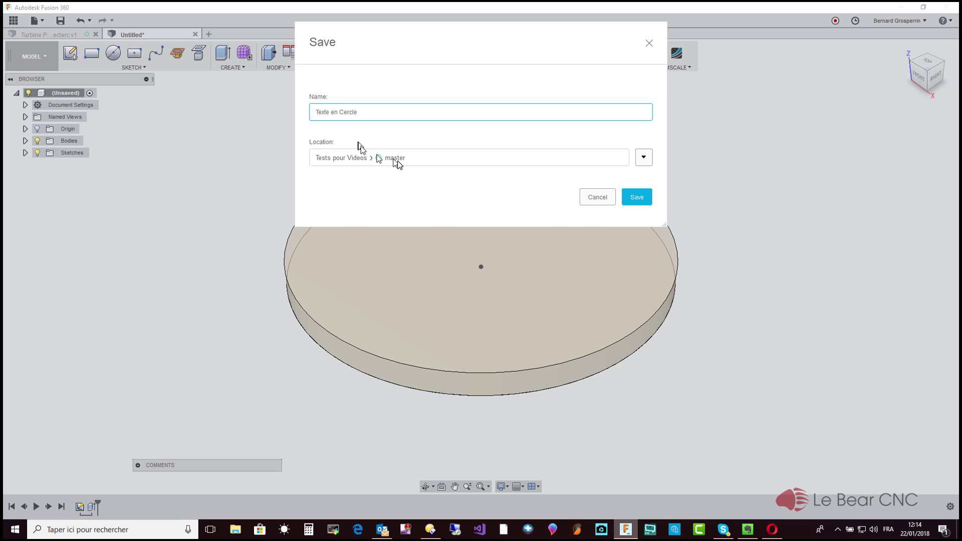
pyautogui.click(632, 200)
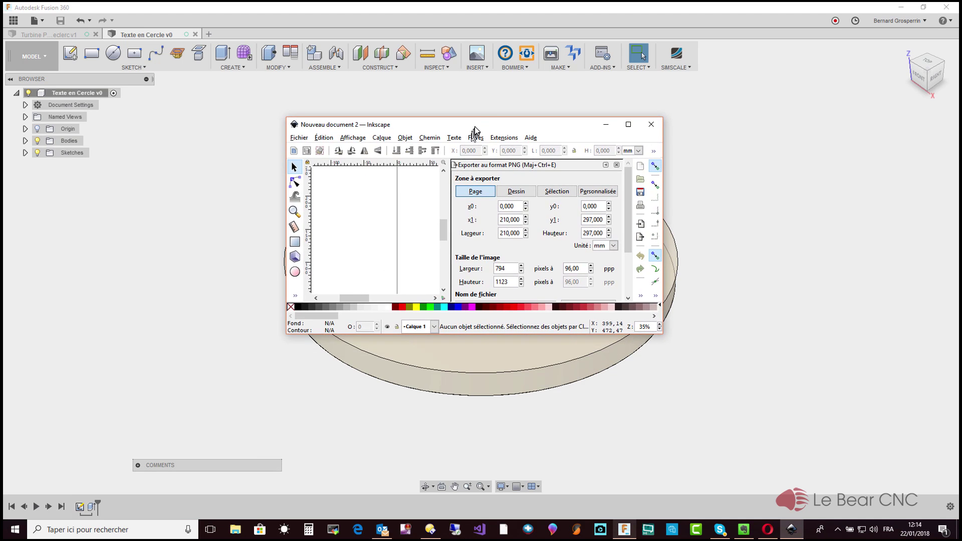
# Switch to Inkscape, maximize its blank document window and close the PNG export settings.
pyautogui.click(628, 125)
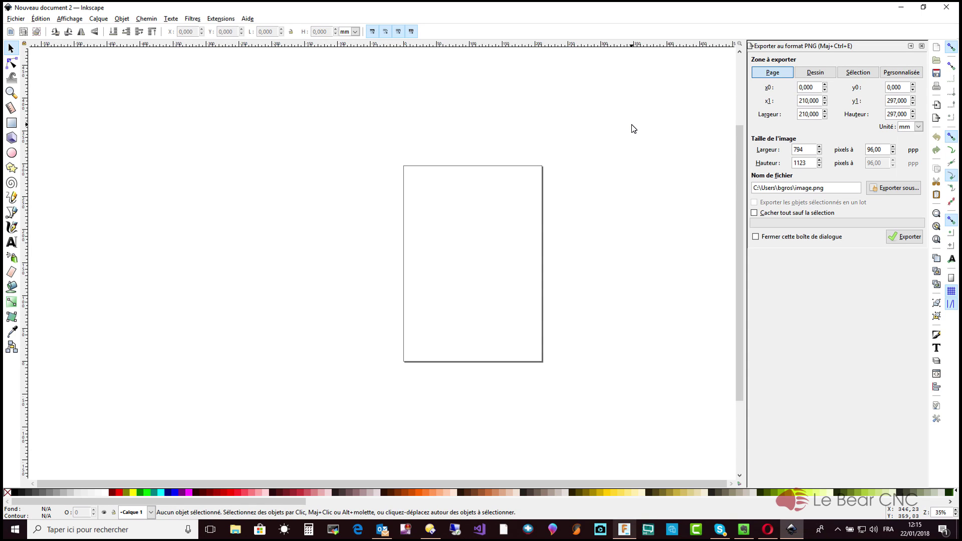
pyautogui.click(921, 46)
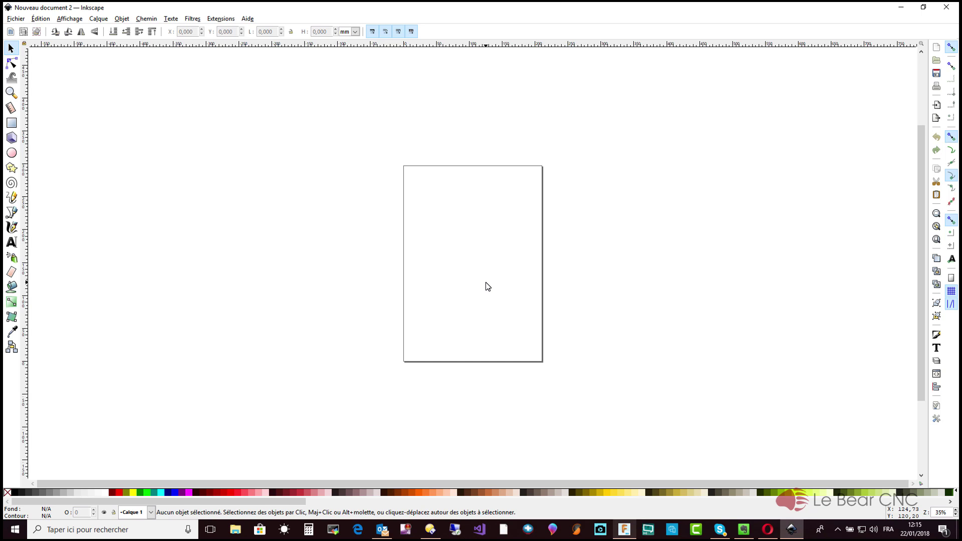
# Draw an ellipse about 96 mm wide and 91 mm high near the middle of the page.
pyautogui.press('+')
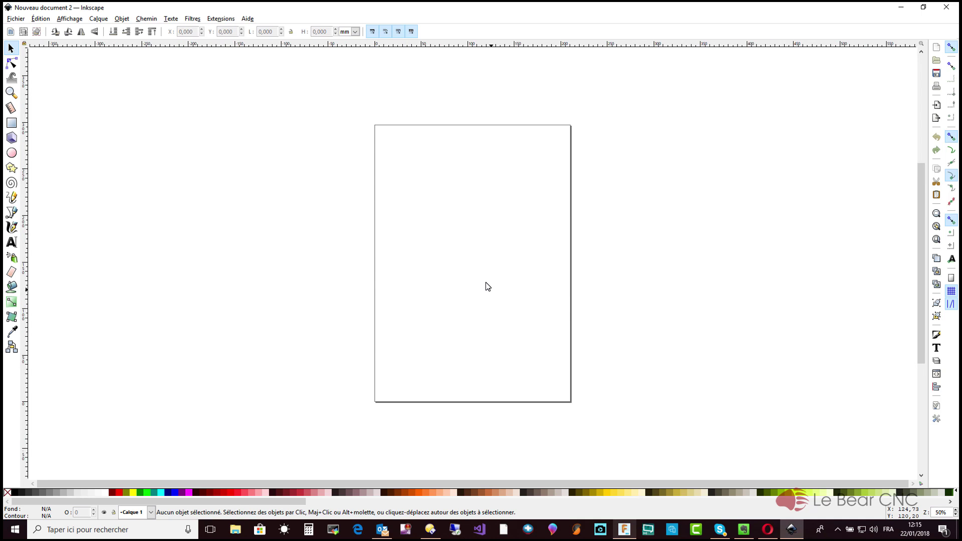
pyautogui.press('+')
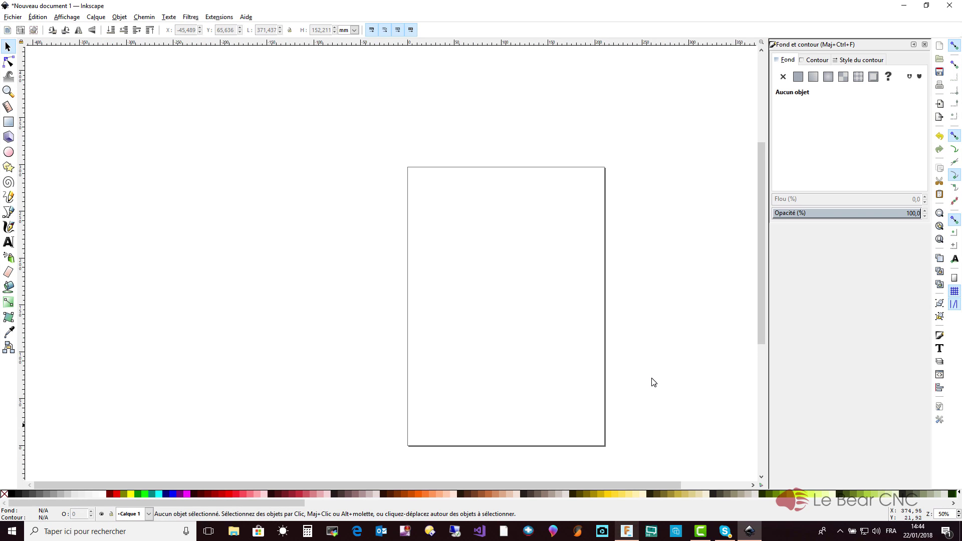
pyautogui.press('+')
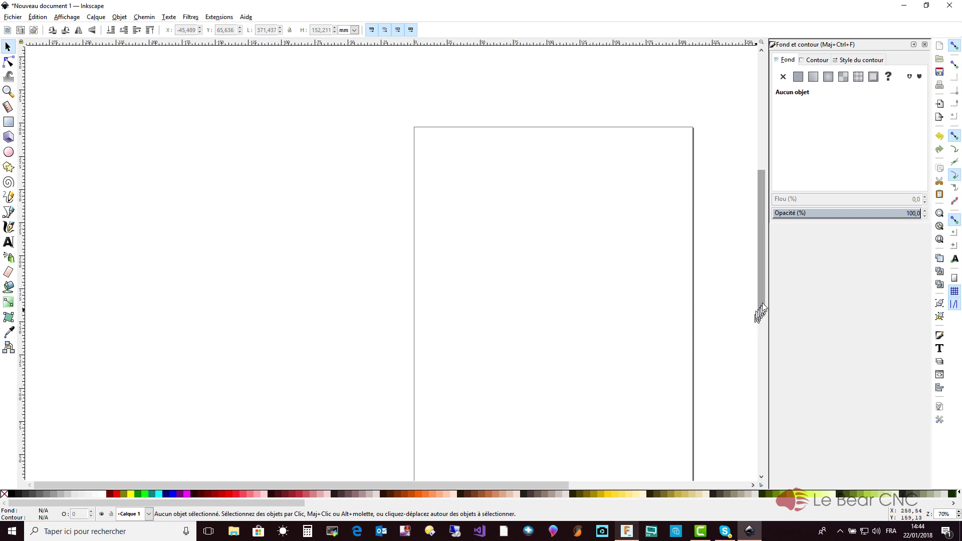
pyautogui.scroll(-3, 762, 311)
pyautogui.moveTo(763, 321); pyautogui.dragTo(761, 333)
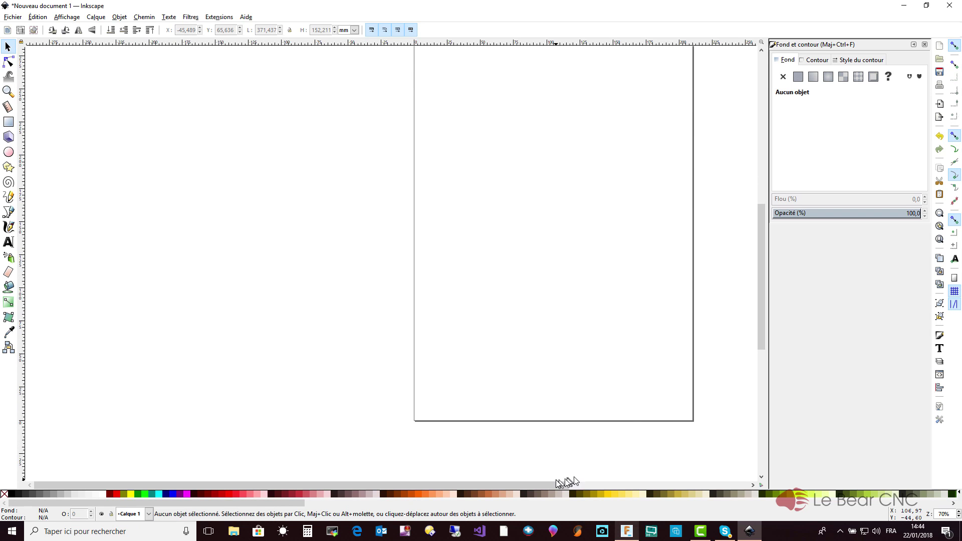
pyautogui.moveTo(551, 489); pyautogui.dragTo(606, 487)
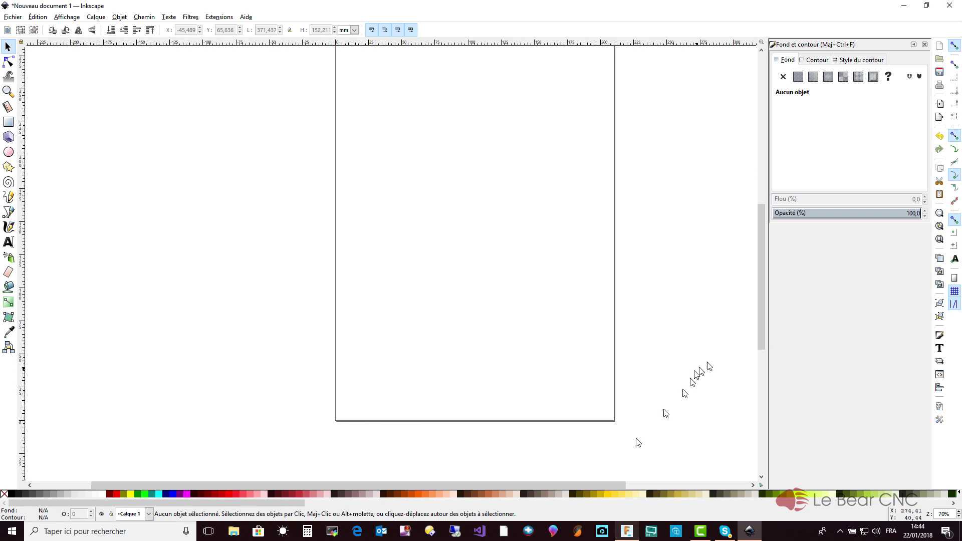
pyautogui.scroll(1, 759, 324)
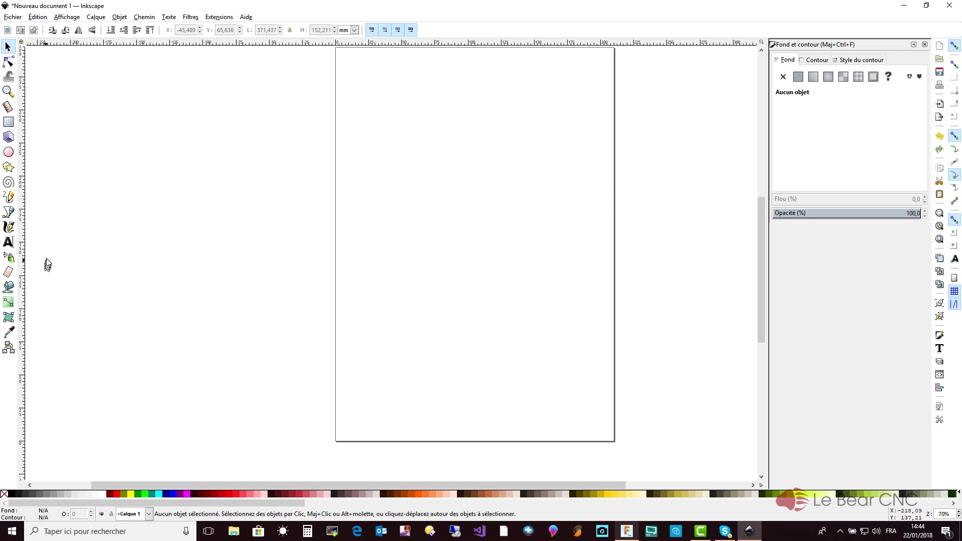
pyautogui.click(8, 152)
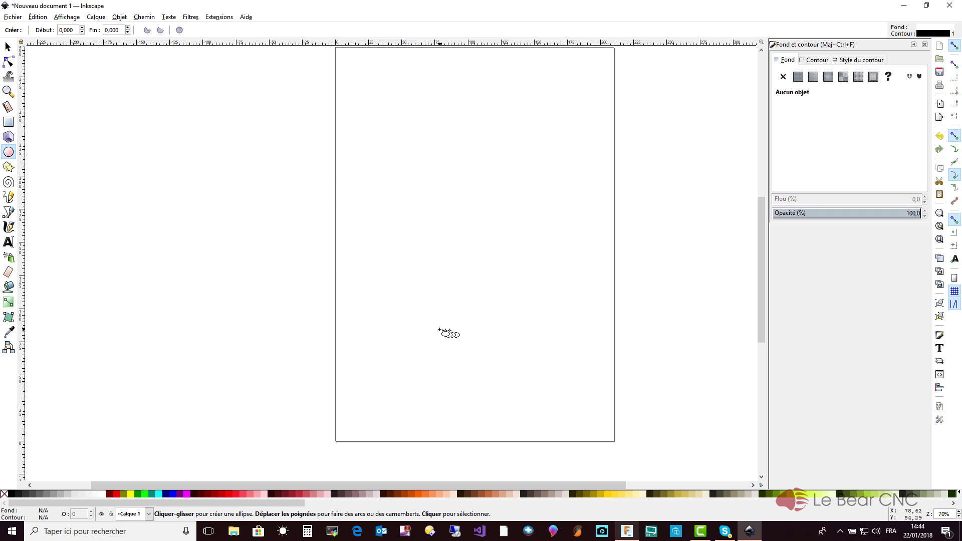
pyautogui.moveTo(439, 330); pyautogui.dragTo(567, 223)
pyautogui.moveTo(570, 220); pyautogui.dragTo(566, 209)
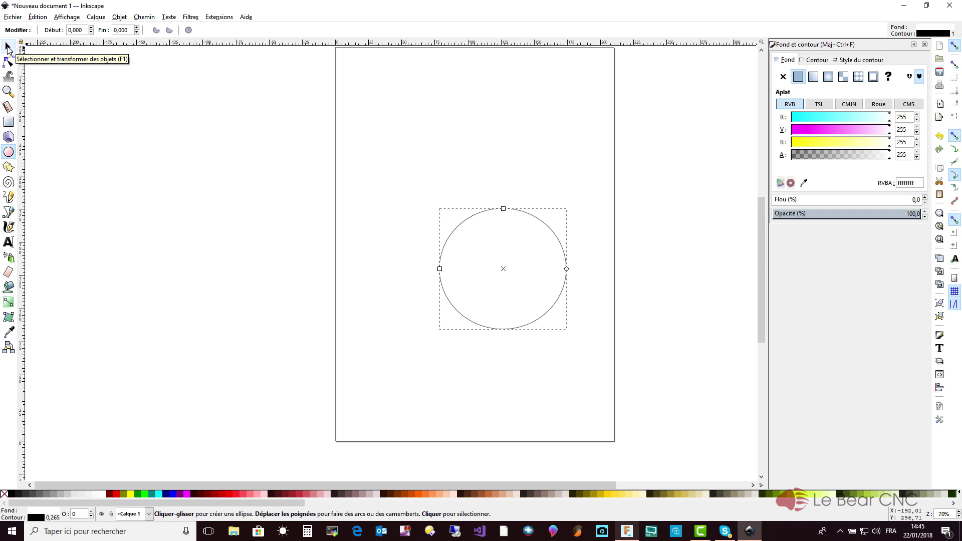
# Move the ellipse to the page's lower-left origin by setting its X and Y coordinates to 0.
pyautogui.click(8, 47)
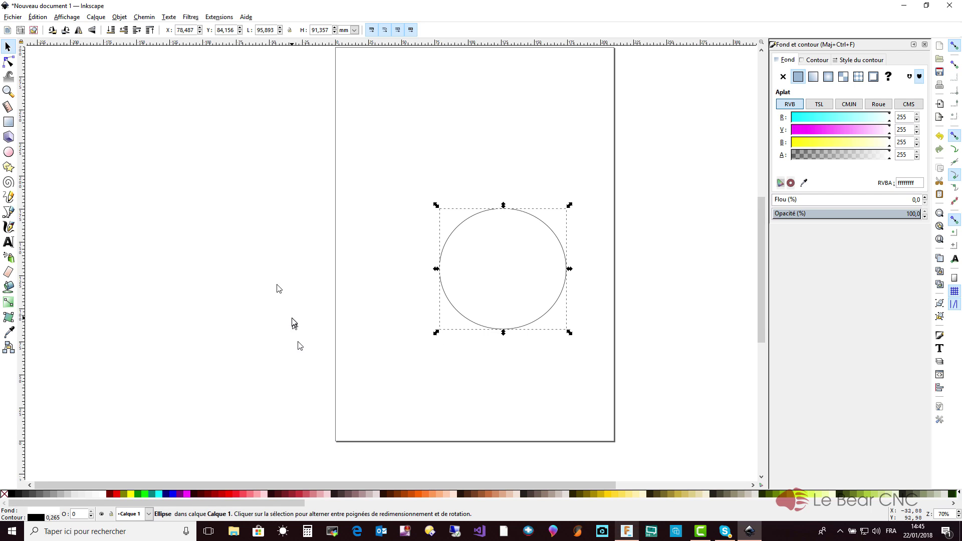
pyautogui.click(182, 30)
pyautogui.hotkey('ctrl', 'a')
pyautogui.write('0')
pyautogui.press('Tab')
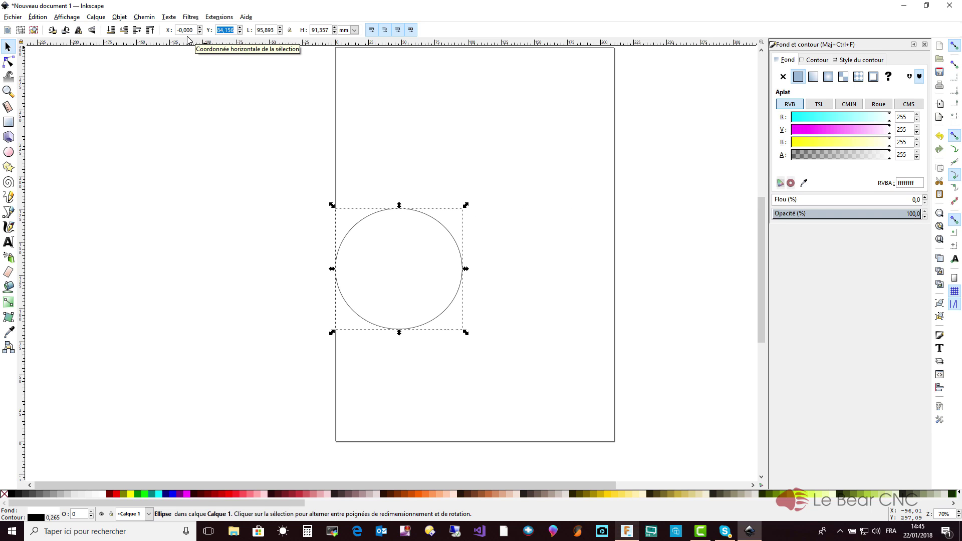
pyautogui.write('0')
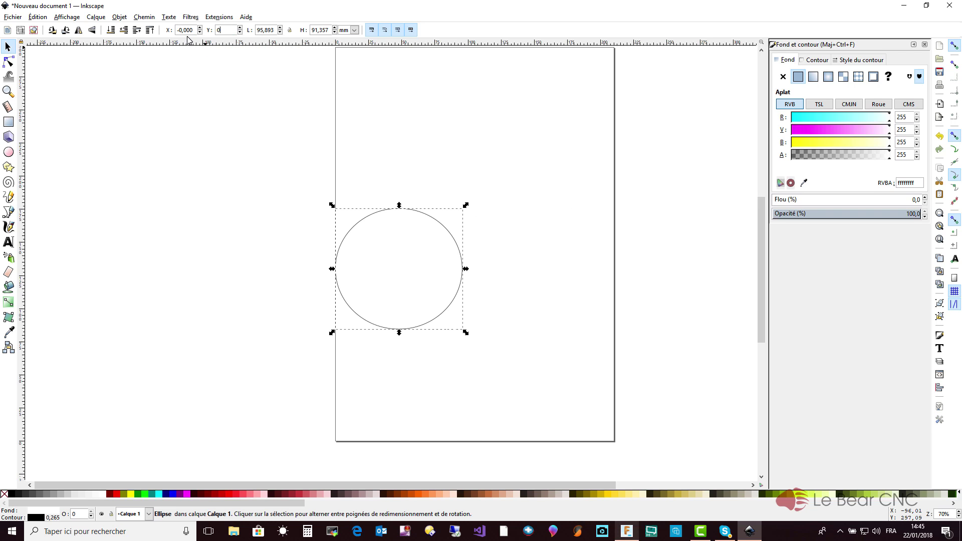
pyautogui.press('Tab')
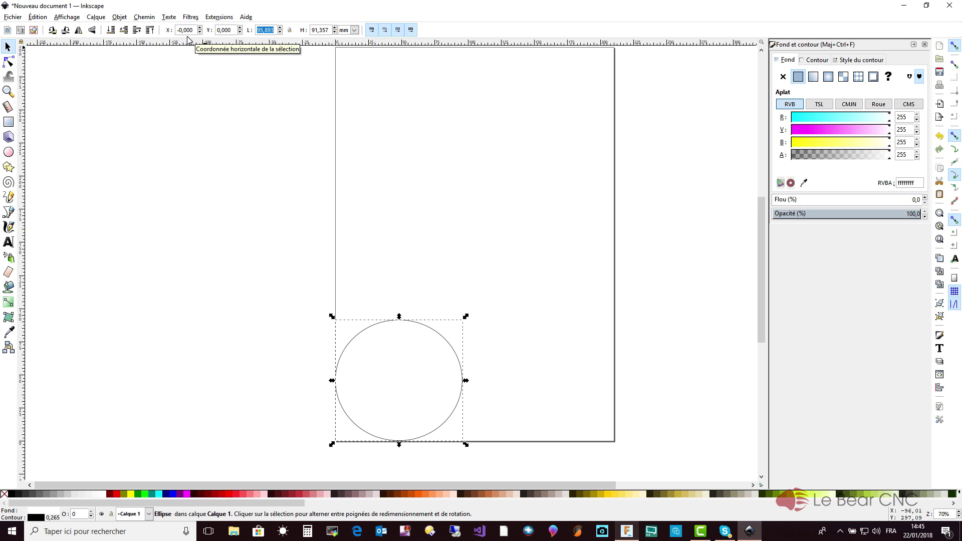
# Make the ellipse a circle by setting its width and height to 150 mm.
pyautogui.write('150')
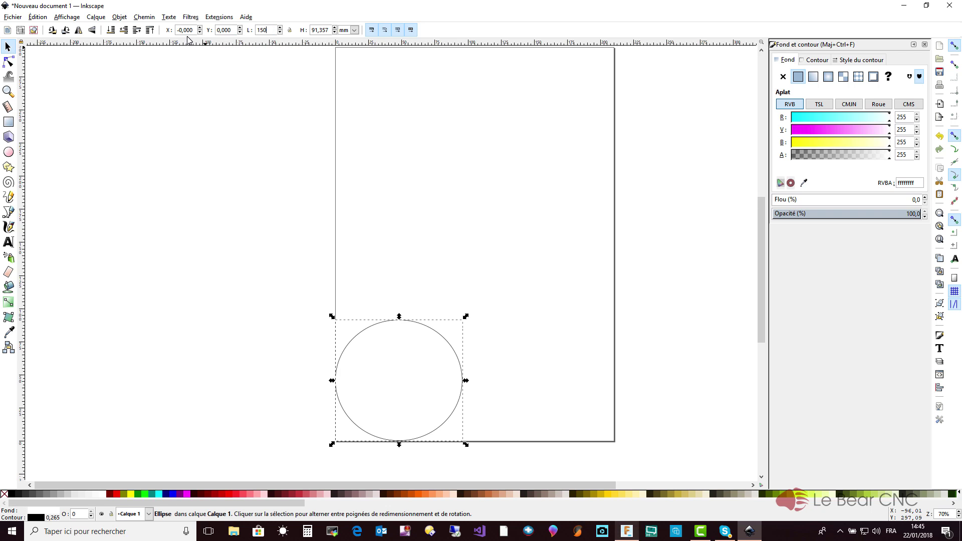
pyautogui.press('Tab')
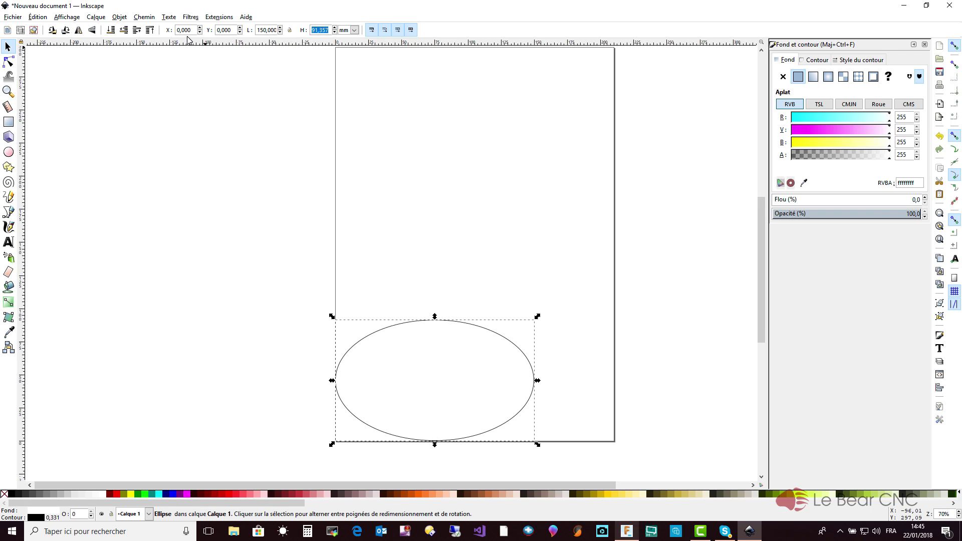
pyautogui.write('150')
pyautogui.press('Return')
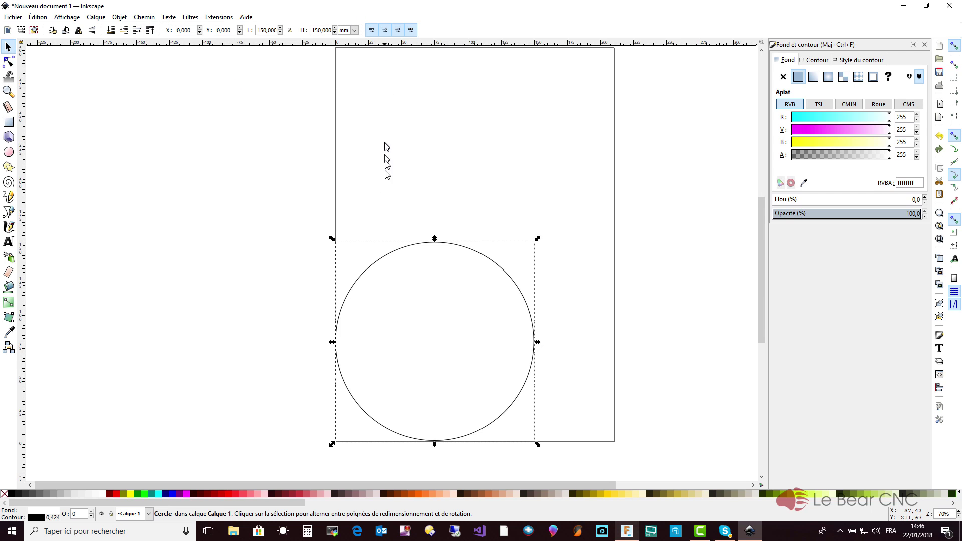
# Add the text "Le Bear CNC" in the empty area of the page above the circle.
pyautogui.click(8, 241)
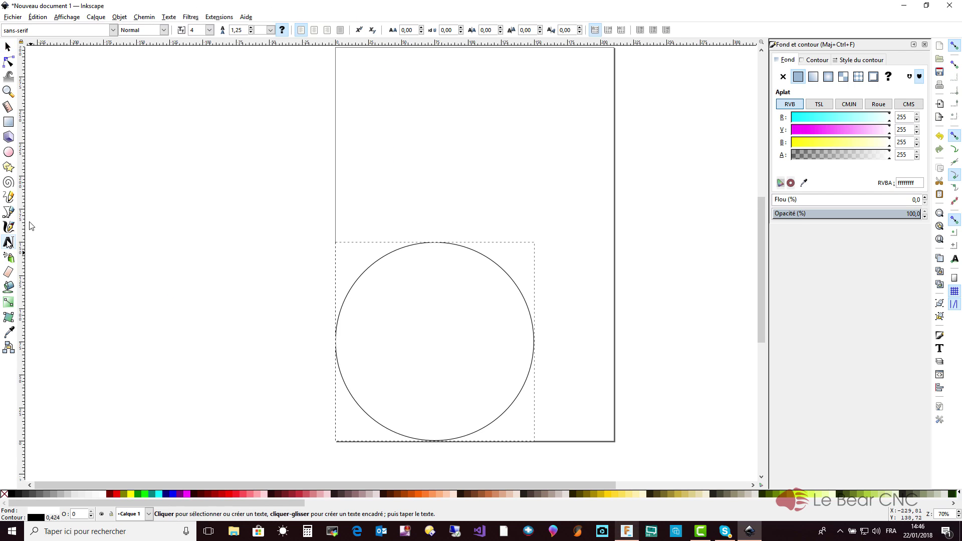
pyautogui.click(363, 127)
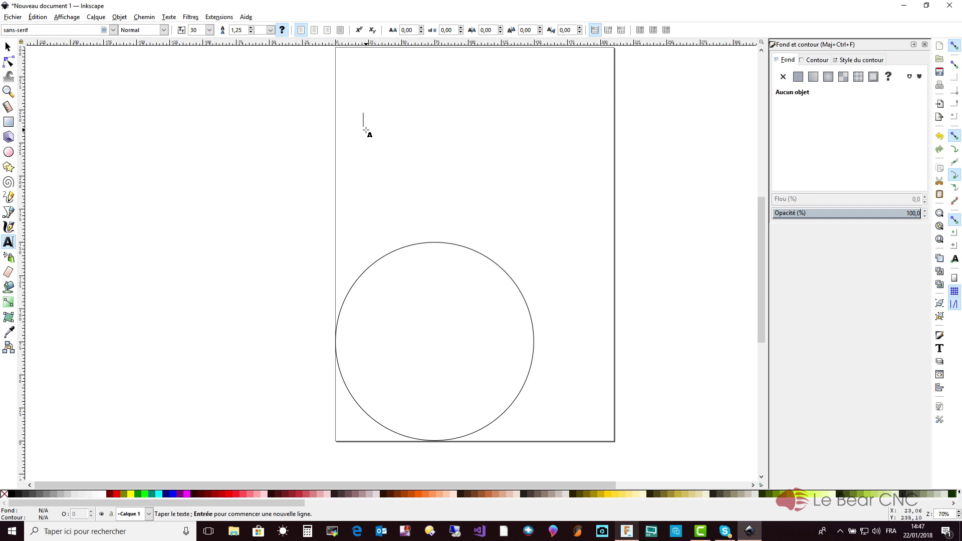
pyautogui.write('Le Be')
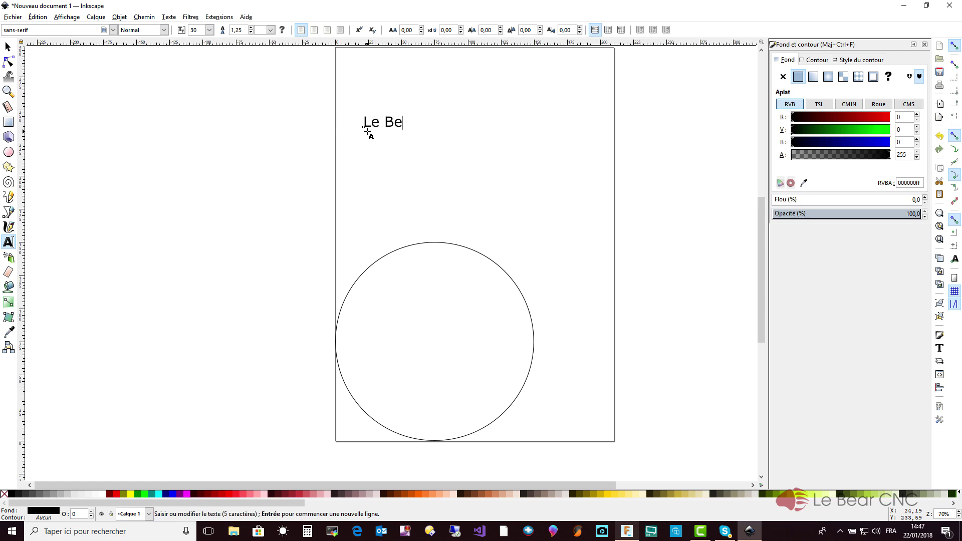
pyautogui.write('ar CNC')
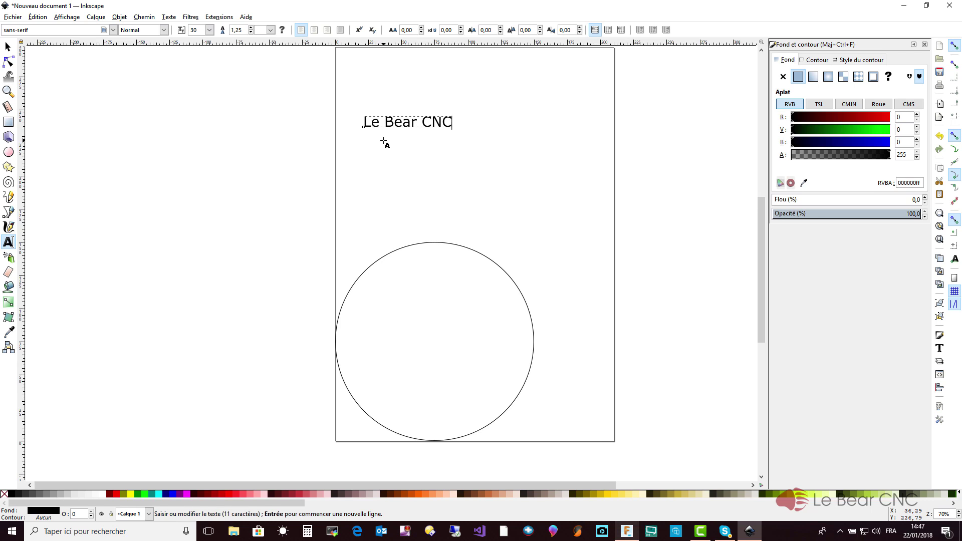
# Change the font of the whole "Le Bear CNC" text to Segoe Script.
pyautogui.hotkey('ctrl', 'a')
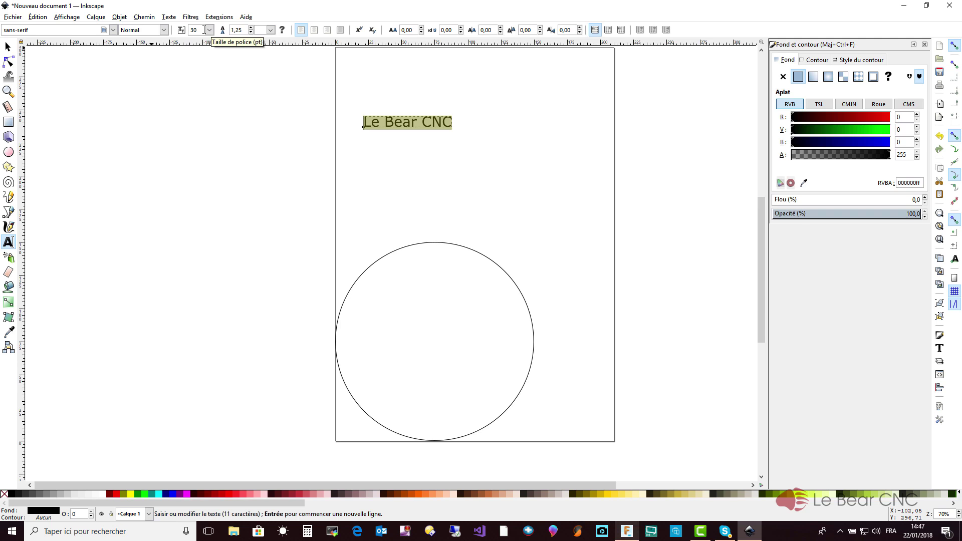
pyautogui.click(114, 30)
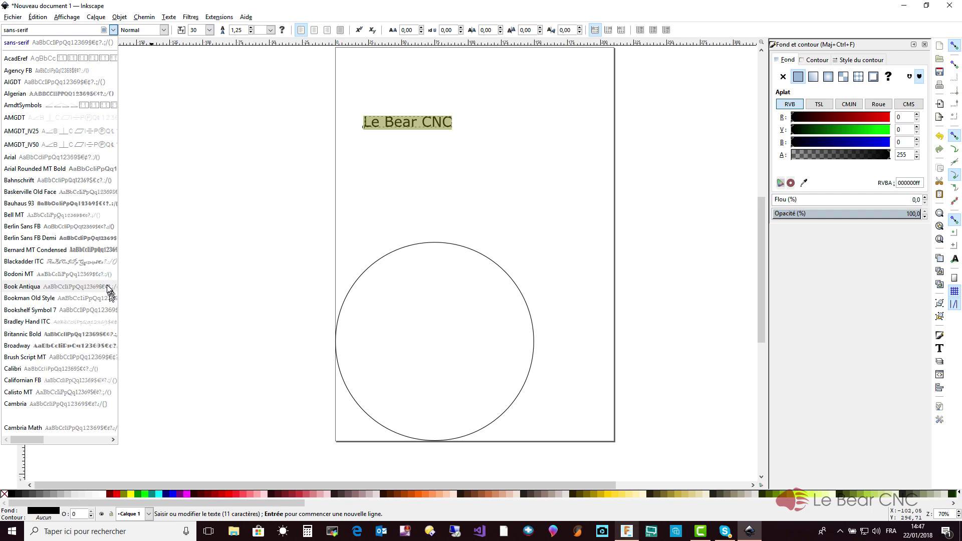
pyautogui.click(113, 439)
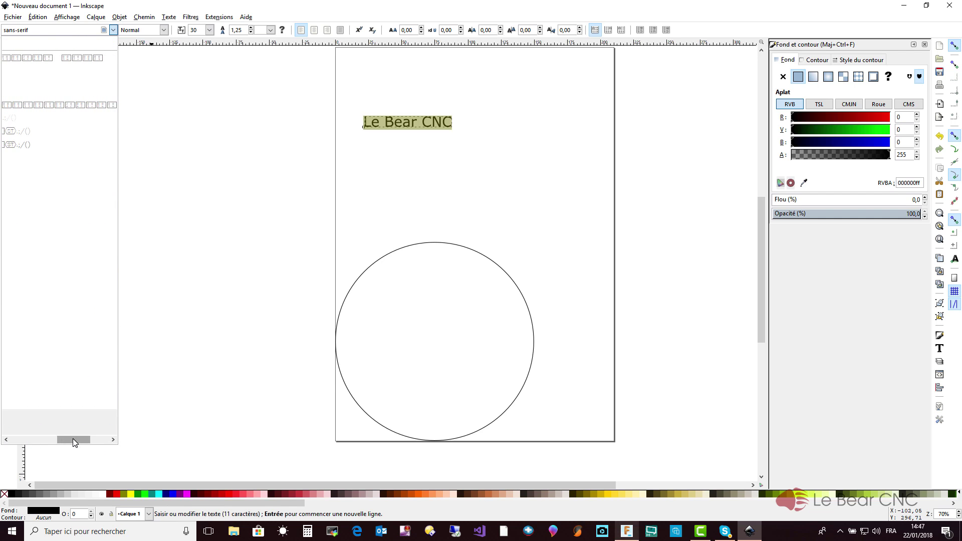
pyautogui.moveTo(73, 440); pyautogui.dragTo(12, 440)
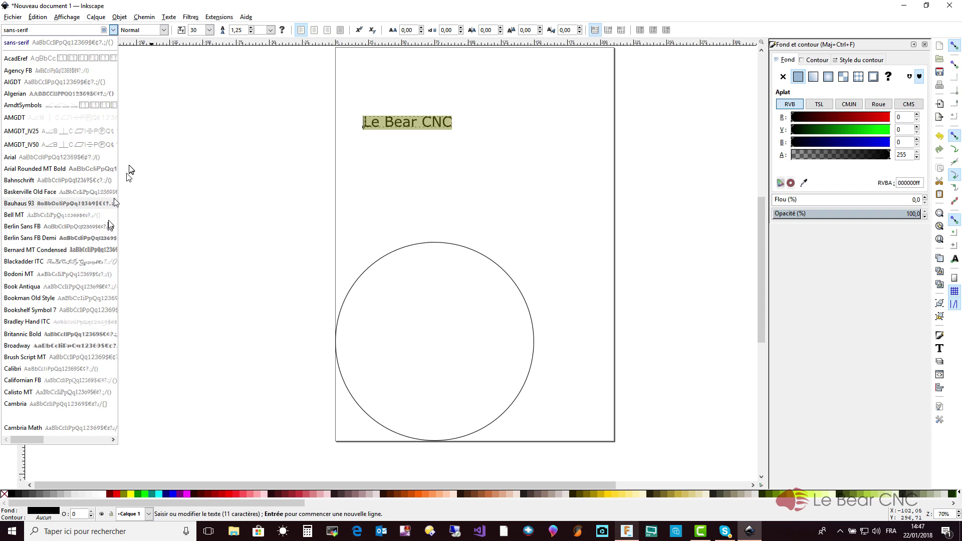
pyautogui.click(114, 30)
pyautogui.click(115, 31)
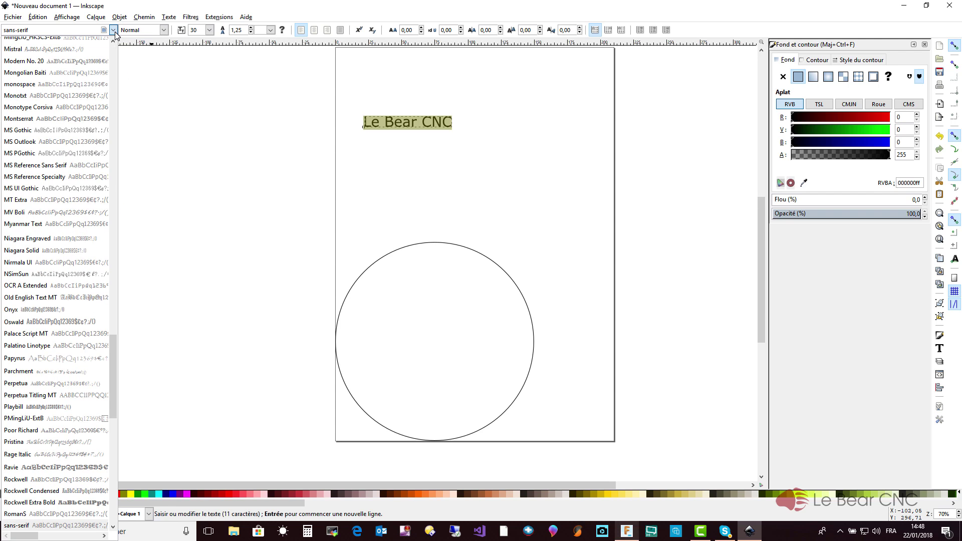
pyautogui.moveTo(115, 351); pyautogui.dragTo(108, 474)
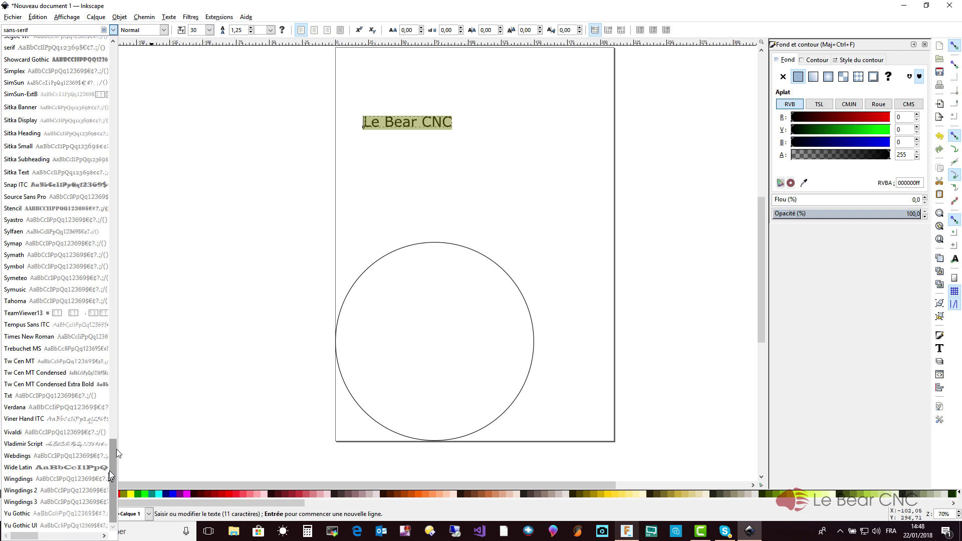
pyautogui.moveTo(116, 448); pyautogui.dragTo(114, 420)
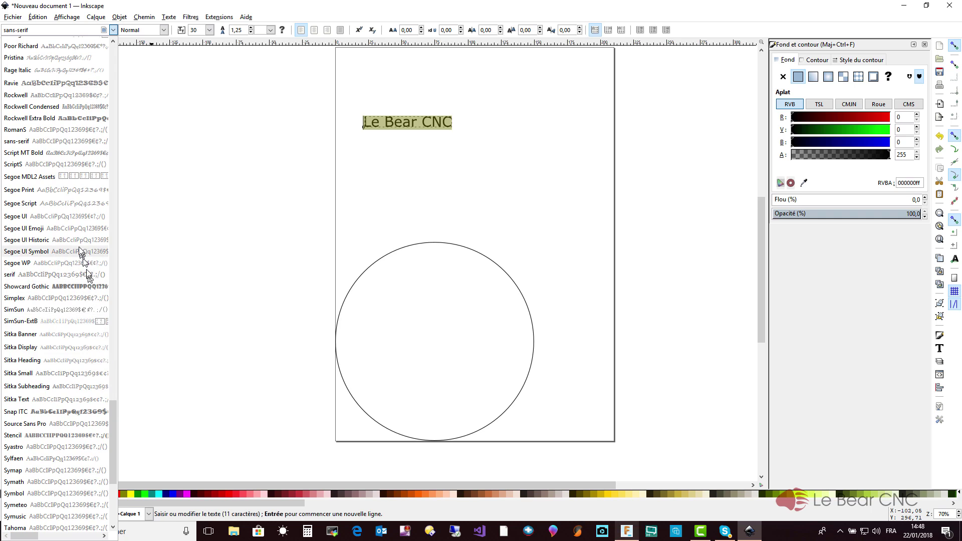
pyautogui.click(33, 205)
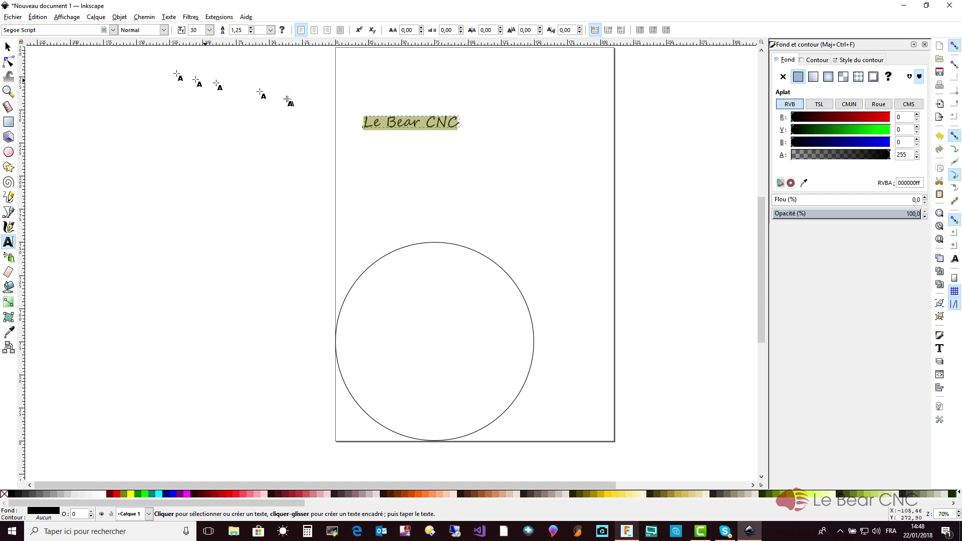
# Make the "Le Bear CNC" text bold and set its font size to 36 pt.
pyautogui.click(164, 30)
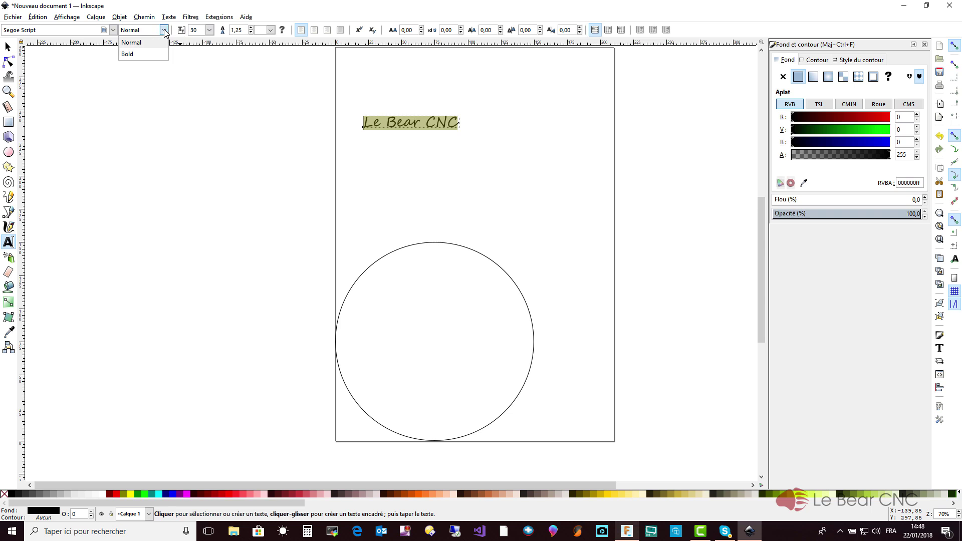
pyautogui.click(135, 56)
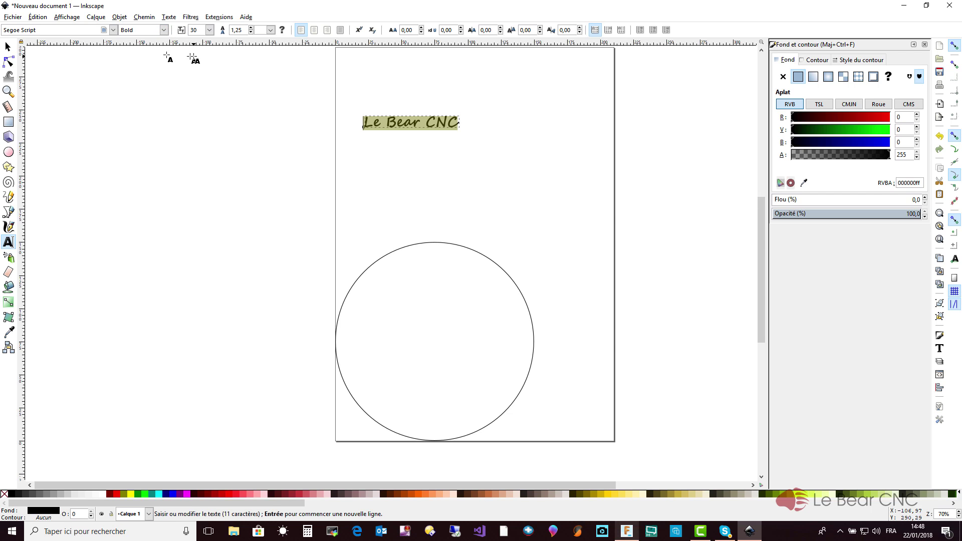
pyautogui.click(209, 30)
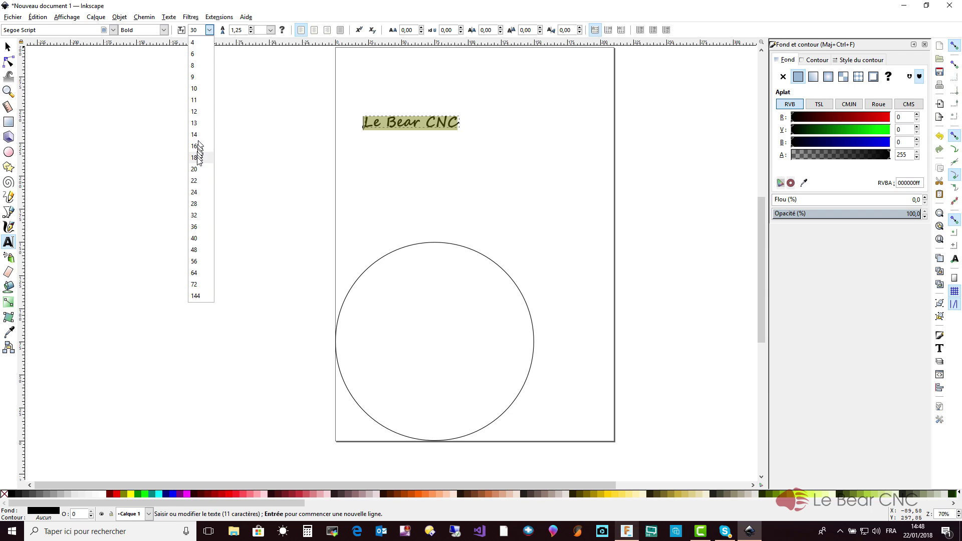
pyautogui.click(195, 227)
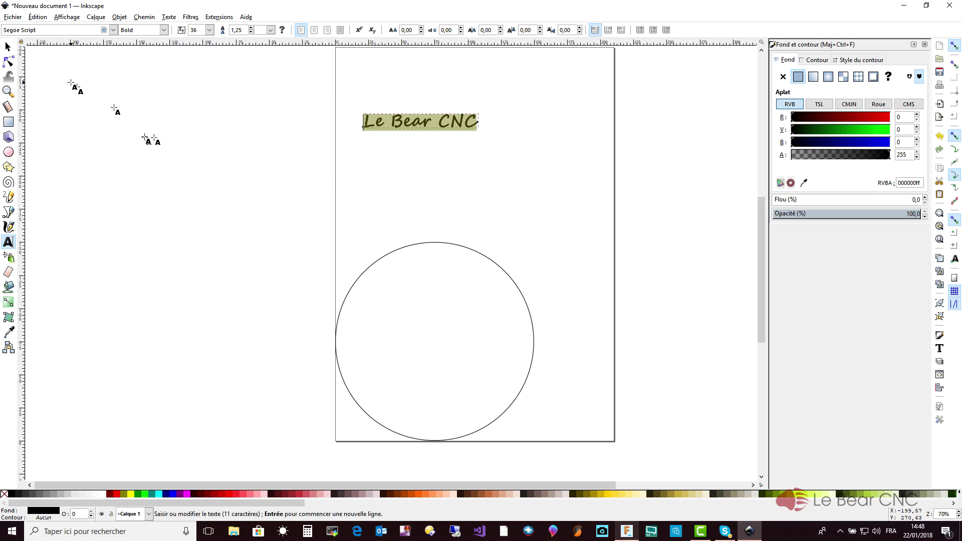
# Put the "Le Bear CNC" text on the circle's path.
pyautogui.click(8, 47)
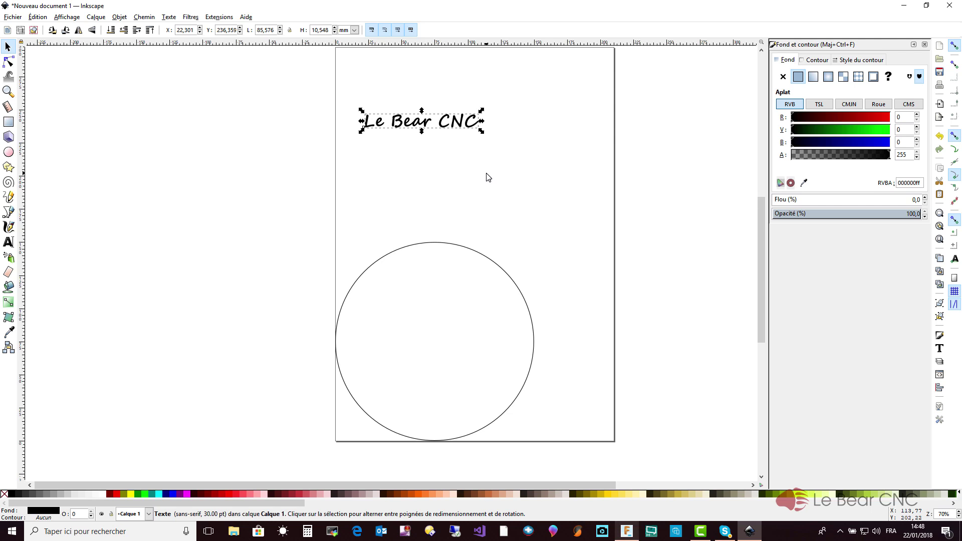
pyautogui.keyDown('shift'); pyautogui.click(456, 246); pyautogui.keyUp('shift')
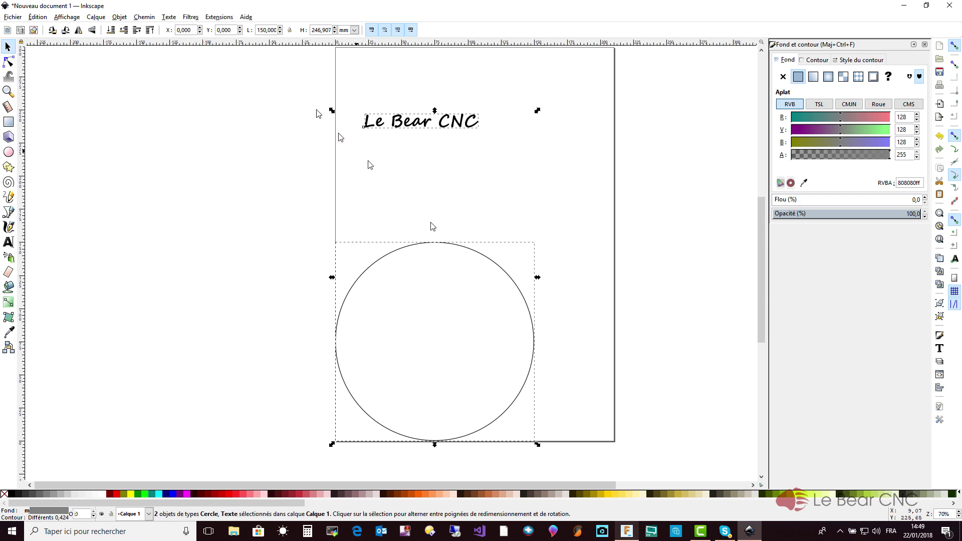
pyautogui.click(169, 17)
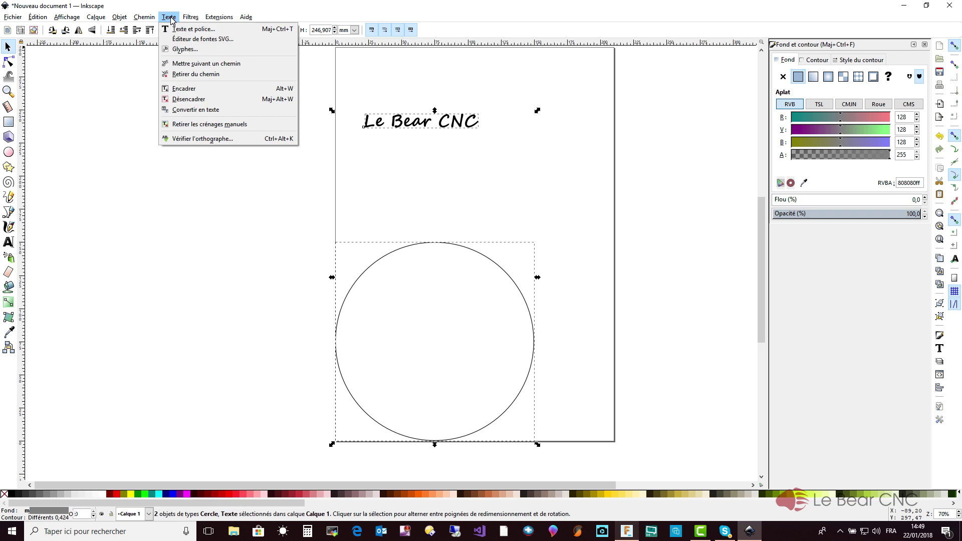
pyautogui.click(195, 64)
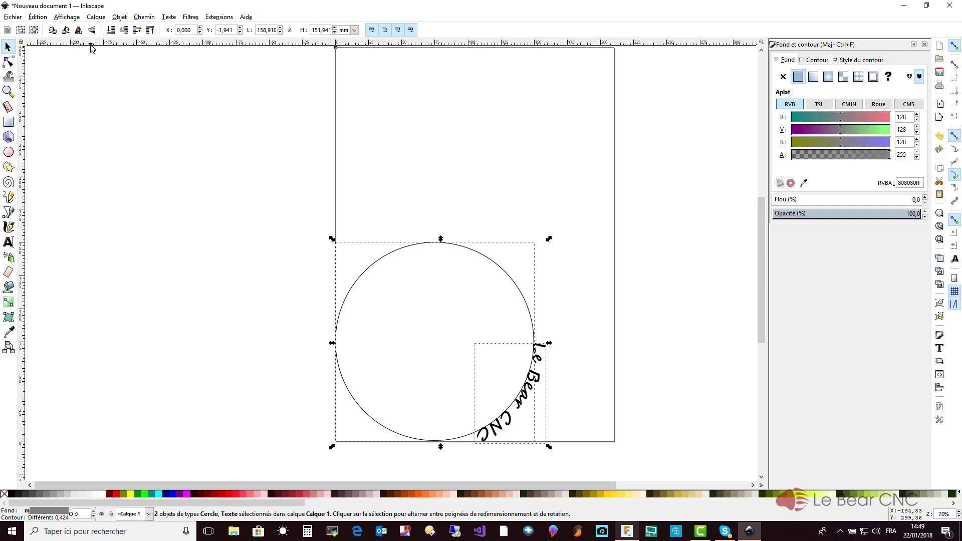
# Place a horizontal guide at about 81 mm and a vertical guide at about 80 mm, crossing near the circle's center.
pyautogui.moveTo(92, 45); pyautogui.dragTo(98, 334)
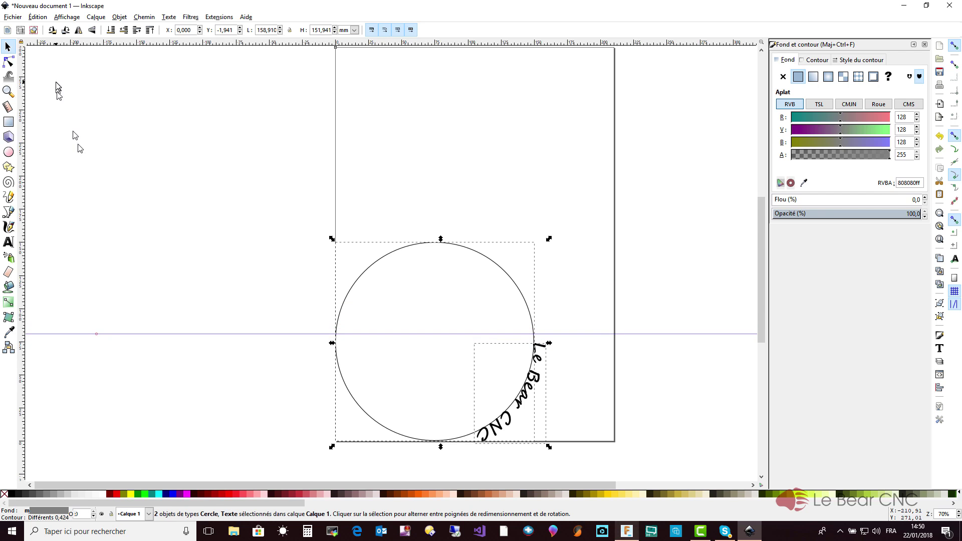
pyautogui.moveTo(27, 102); pyautogui.dragTo(443, 185)
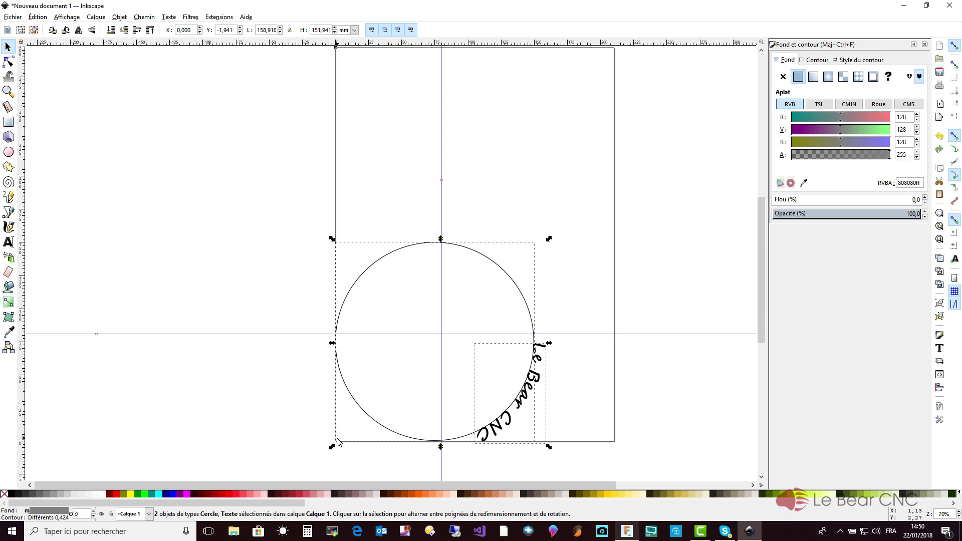
pyautogui.doubleClick(253, 339)
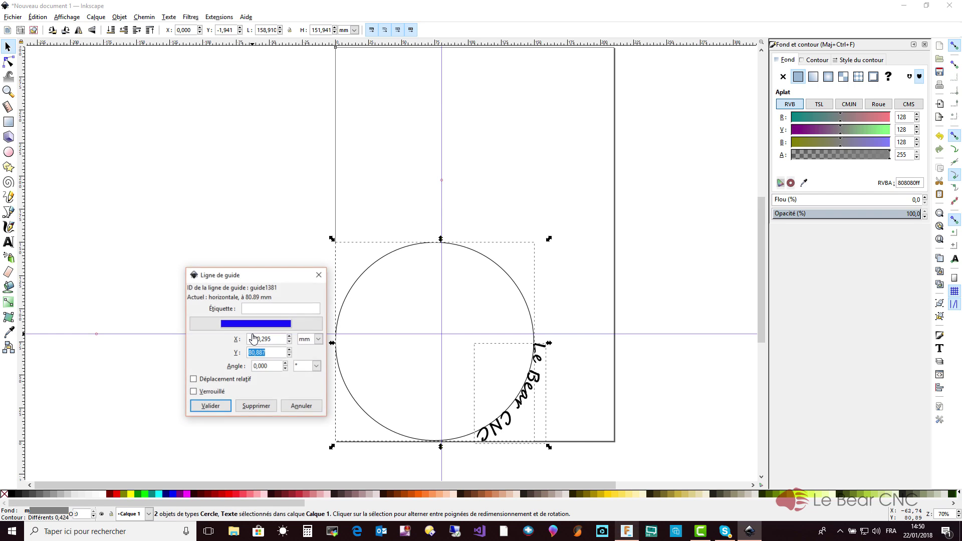
pyautogui.click(301, 407)
pyautogui.click(360, 411)
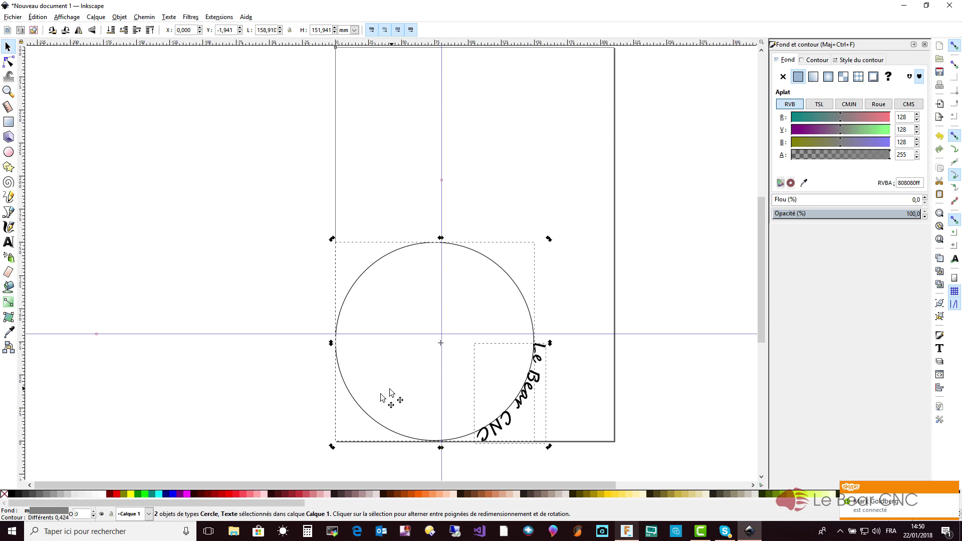
pyautogui.click(576, 304)
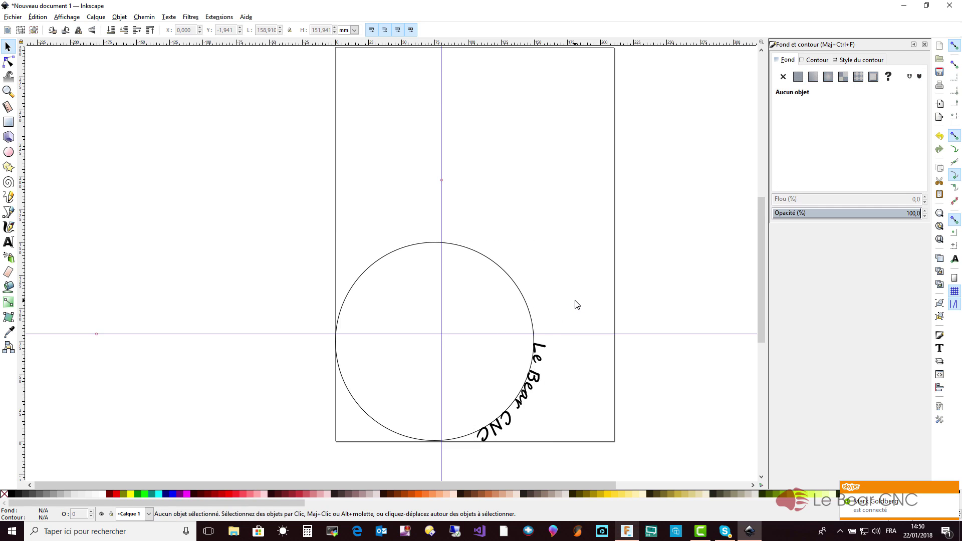
pyautogui.click(383, 260)
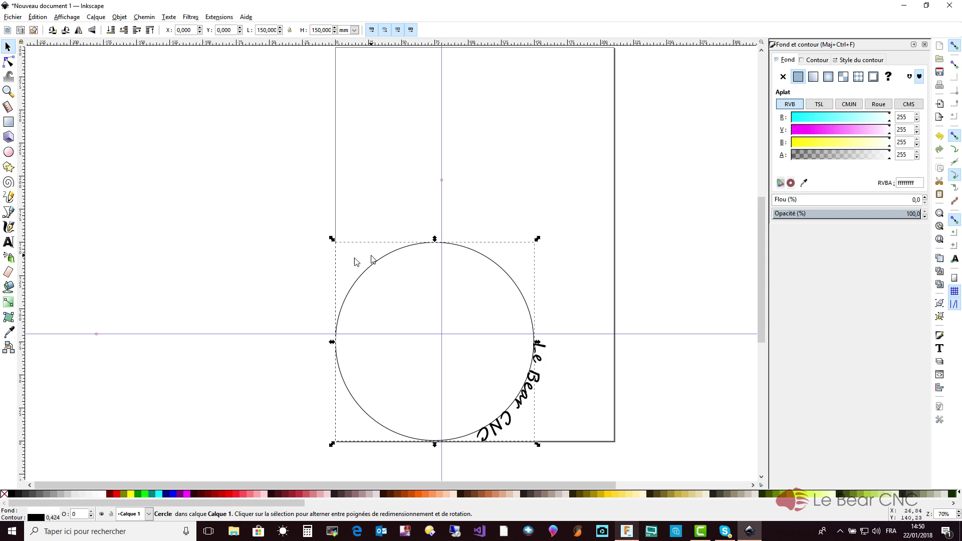
pyautogui.click(241, 336)
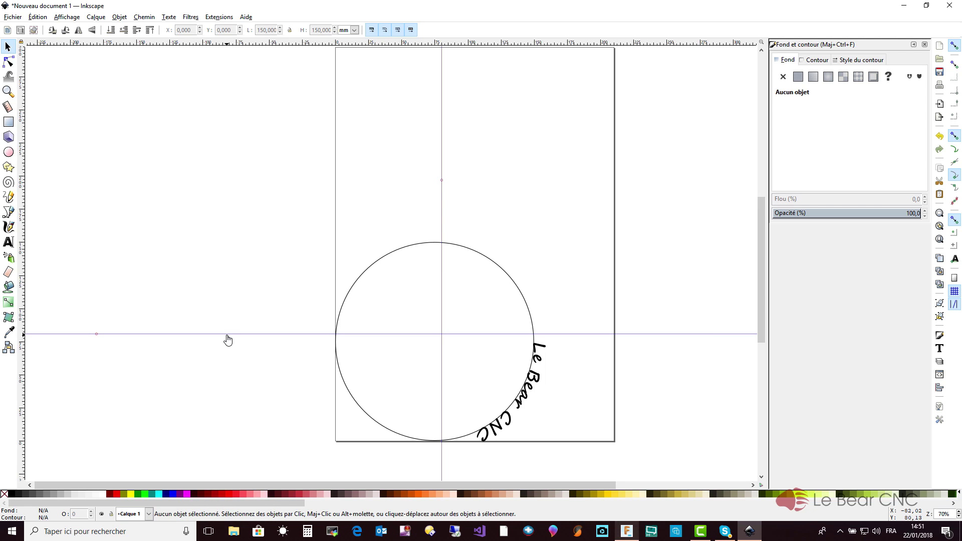
# Align both guides with the circle's center by setting the horizontal guide's Y and the vertical guide's X to 150/2 mm.
pyautogui.doubleClick(228, 335)
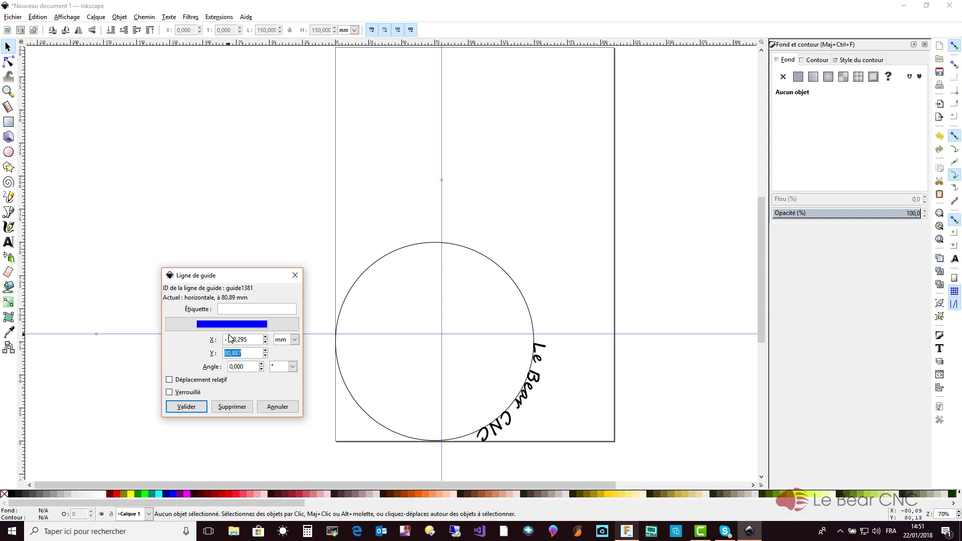
pyautogui.write('150/2')
pyautogui.press('Return')
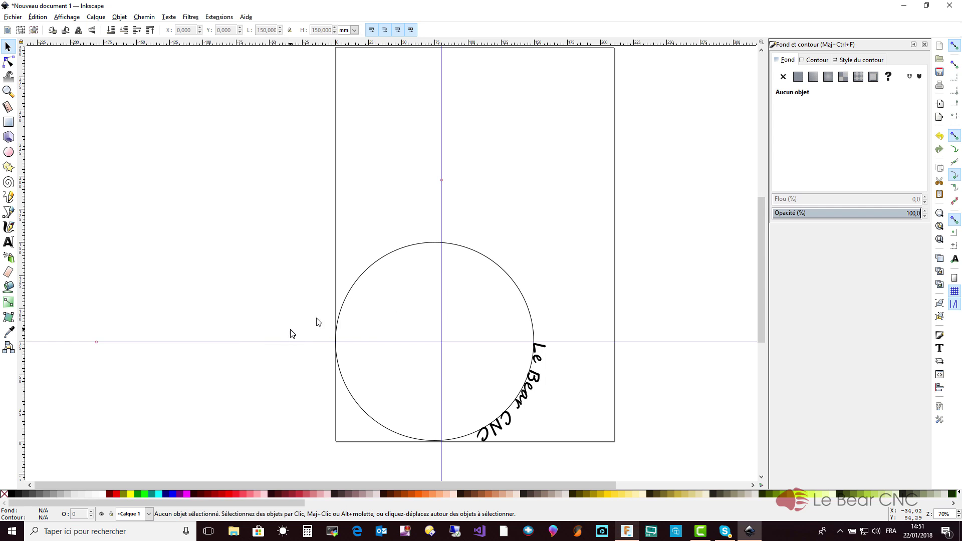
pyautogui.doubleClick(441, 181)
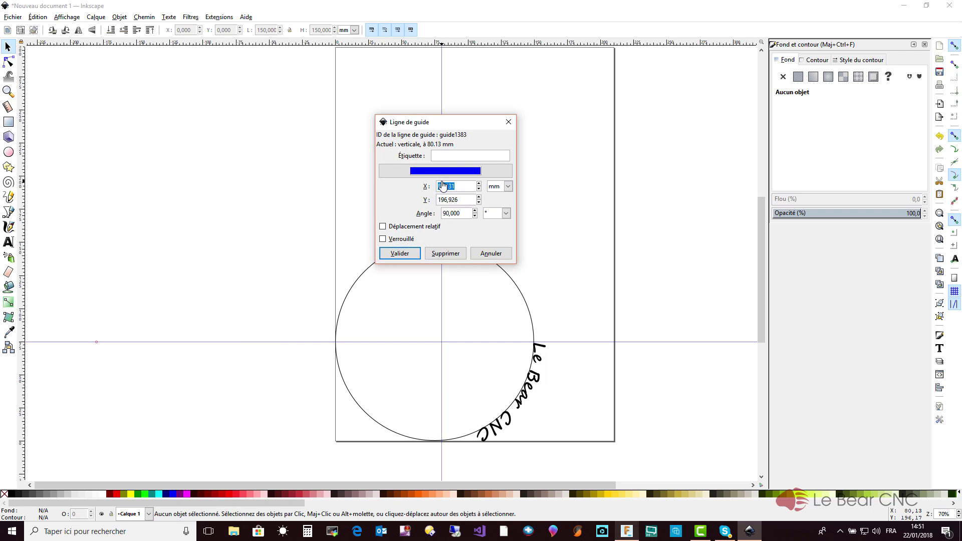
pyautogui.write('150/2')
pyautogui.press('Return')
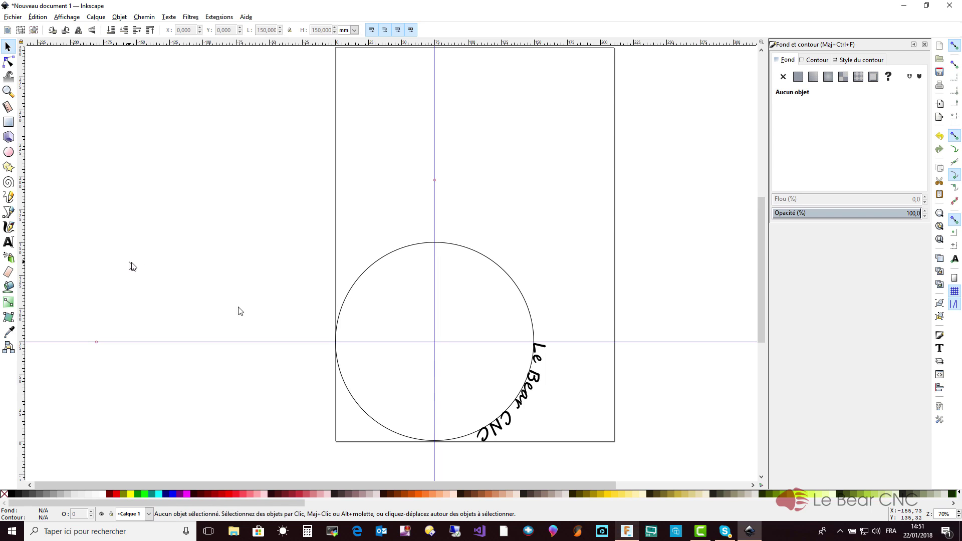
# Move the curved text's rotation center to the guide intersection at the middle of the circle.
pyautogui.click(534, 385)
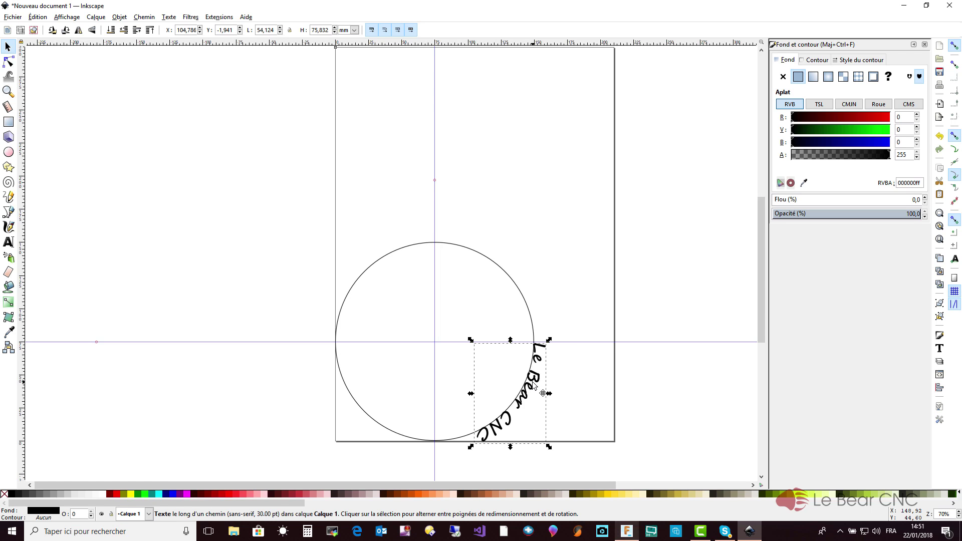
pyautogui.click(535, 385)
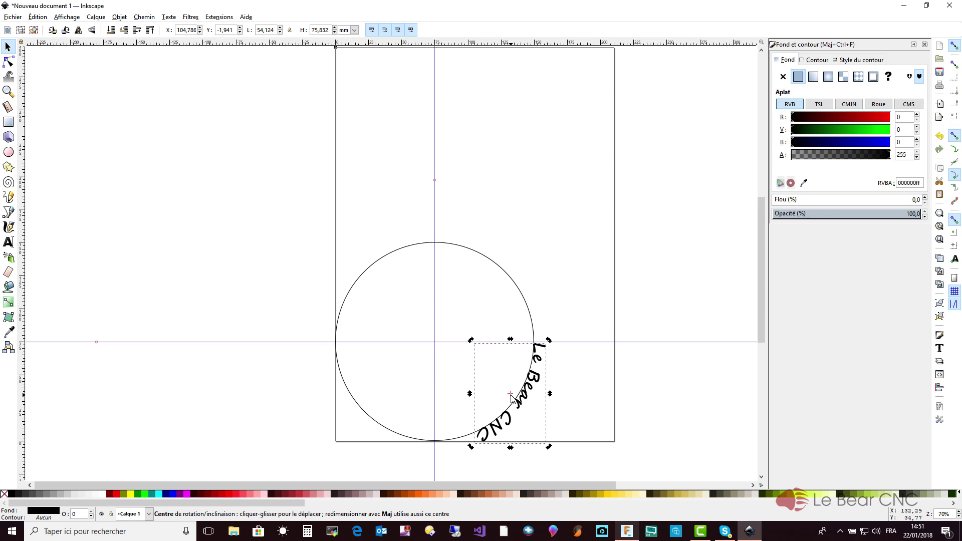
pyautogui.moveTo(510, 394); pyautogui.dragTo(435, 346)
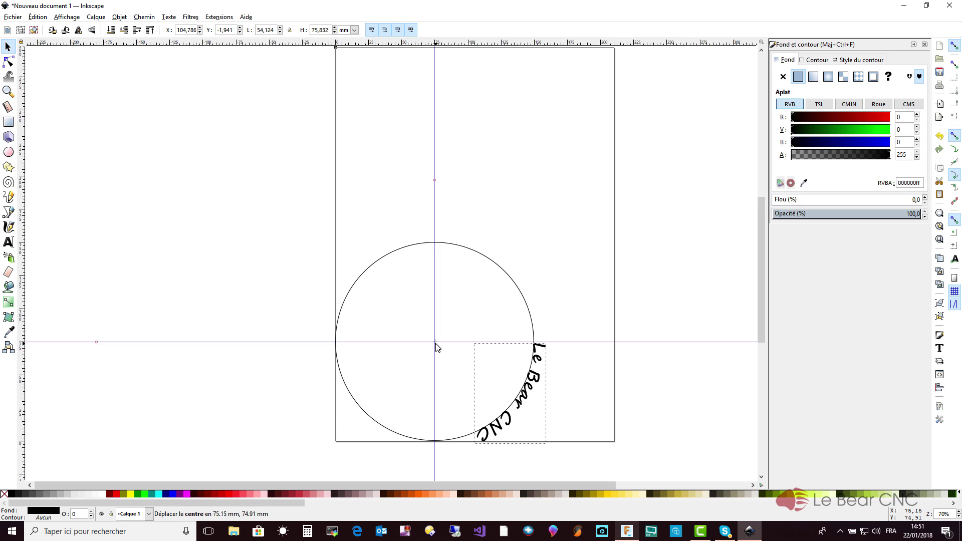
pyautogui.moveTo(436, 346); pyautogui.dragTo(435, 344)
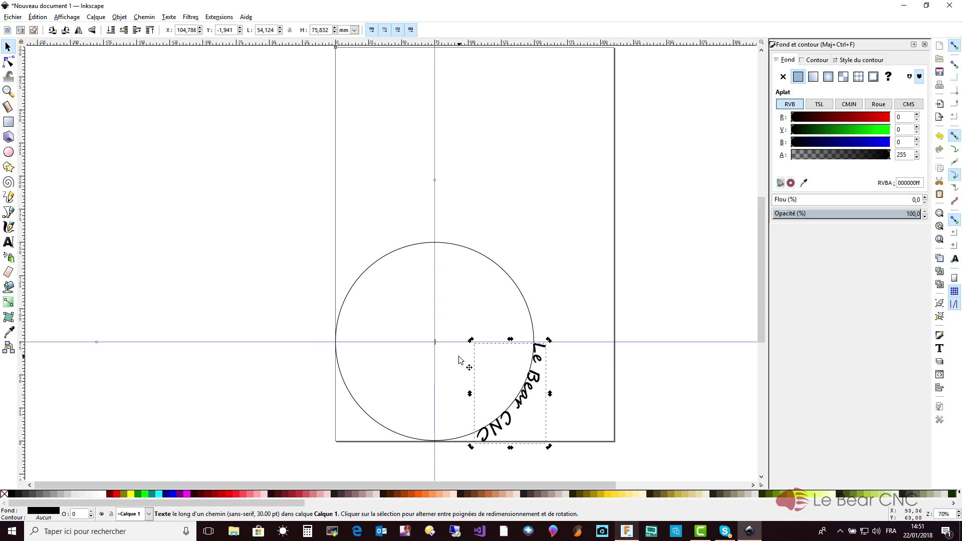
# Fine-tune the text's rotation center at close range so it sits exactly on the crossing of the two guides.
pyautogui.press('+')
pyautogui.press('+')
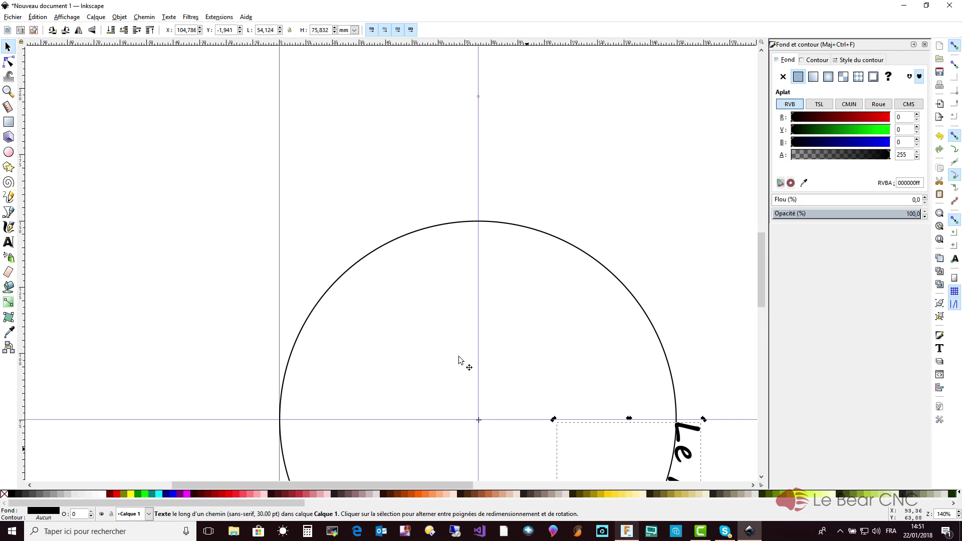
pyautogui.press('+')
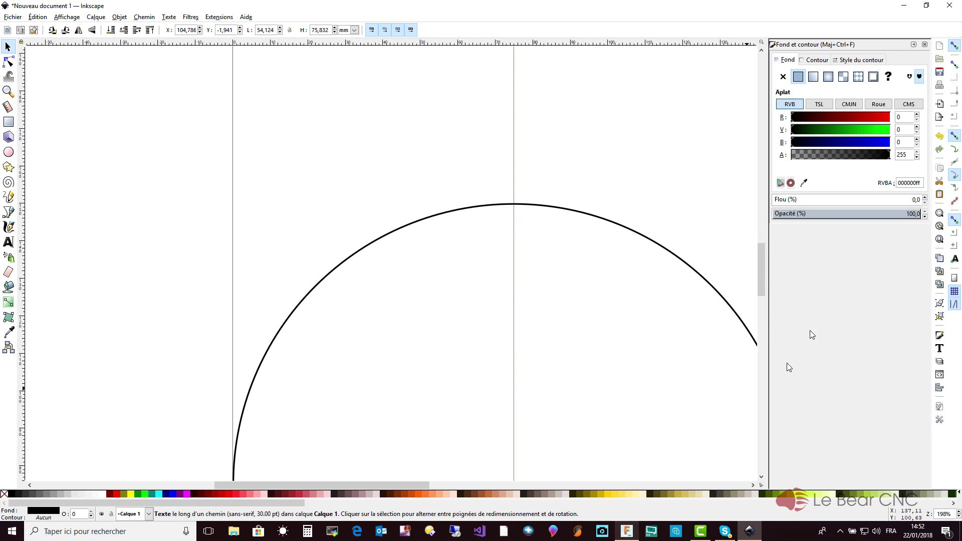
pyautogui.moveTo(761, 275); pyautogui.dragTo(762, 312)
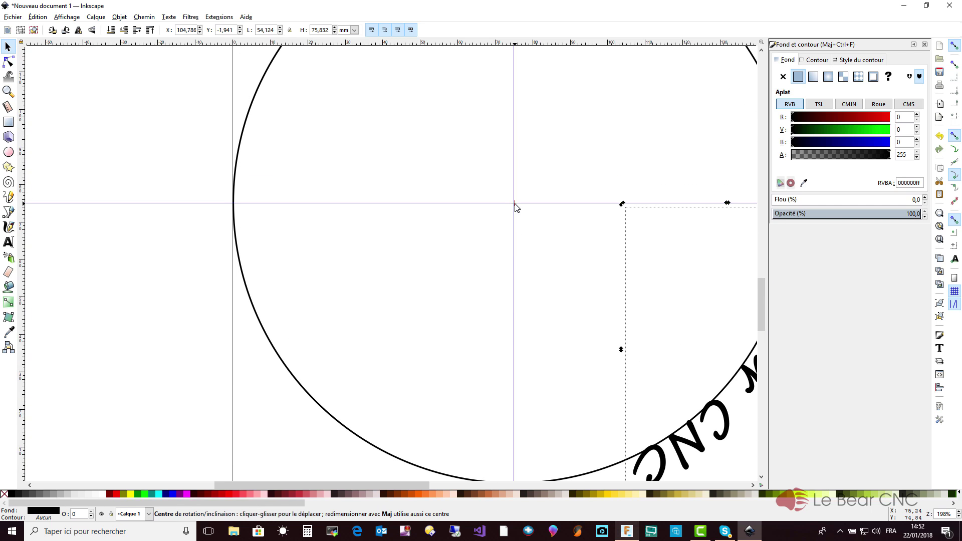
pyautogui.moveTo(515, 204); pyautogui.dragTo(514, 203)
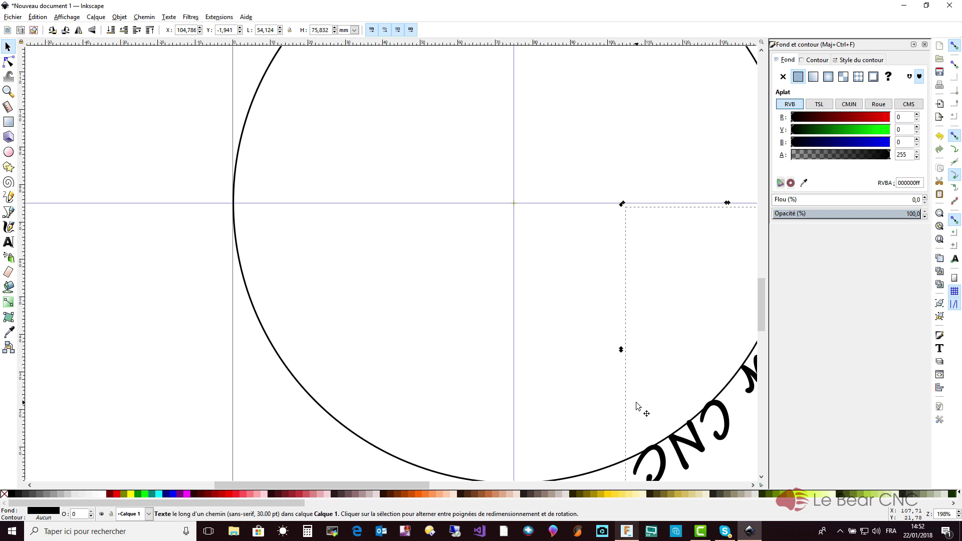
# Rotate the curved "Le Bear CNC" text about the circle's center so it sits centered at the top of the circle.
pyautogui.press('-')
pyautogui.press('-')
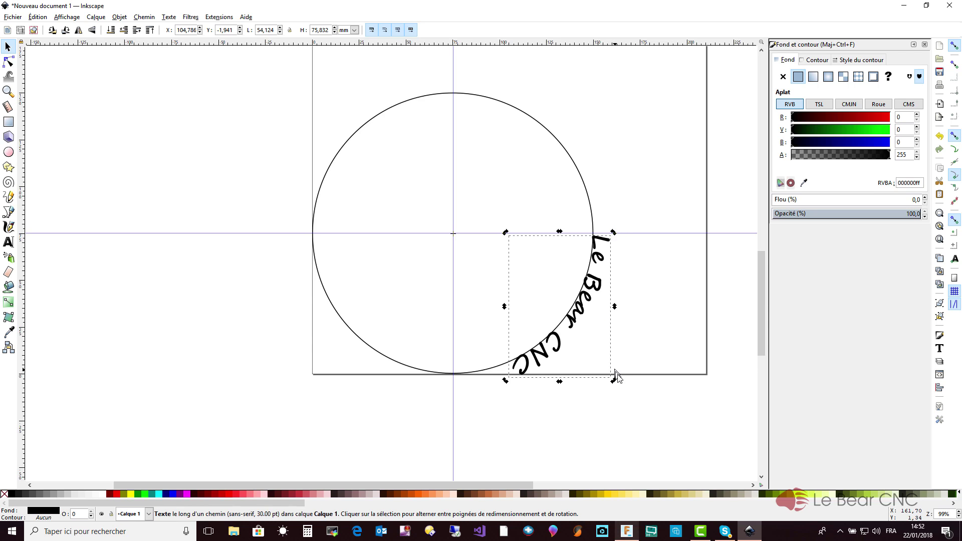
pyautogui.moveTo(614, 380); pyautogui.dragTo(478, 91)
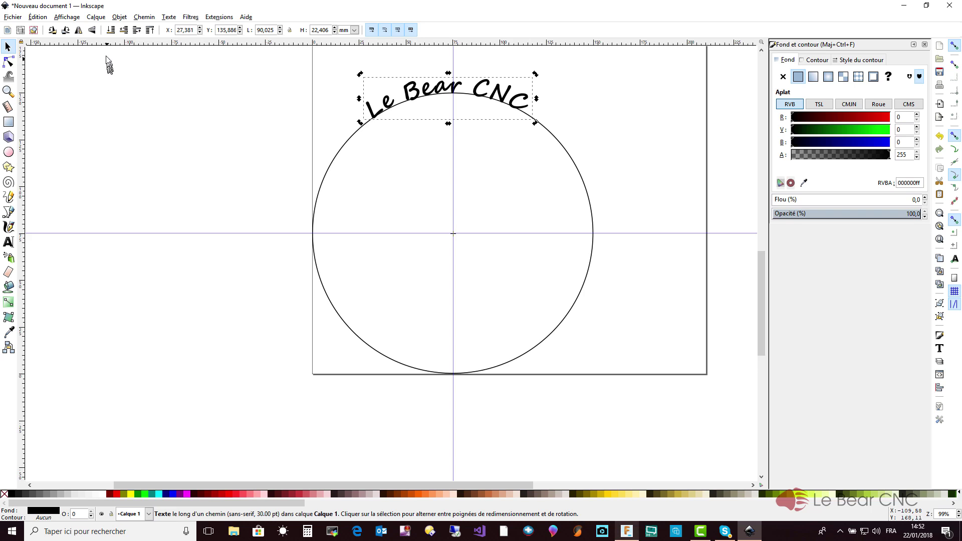
# Try flipping only the curved text vertically, without the circle, and undo that flip.
pyautogui.click(93, 31)
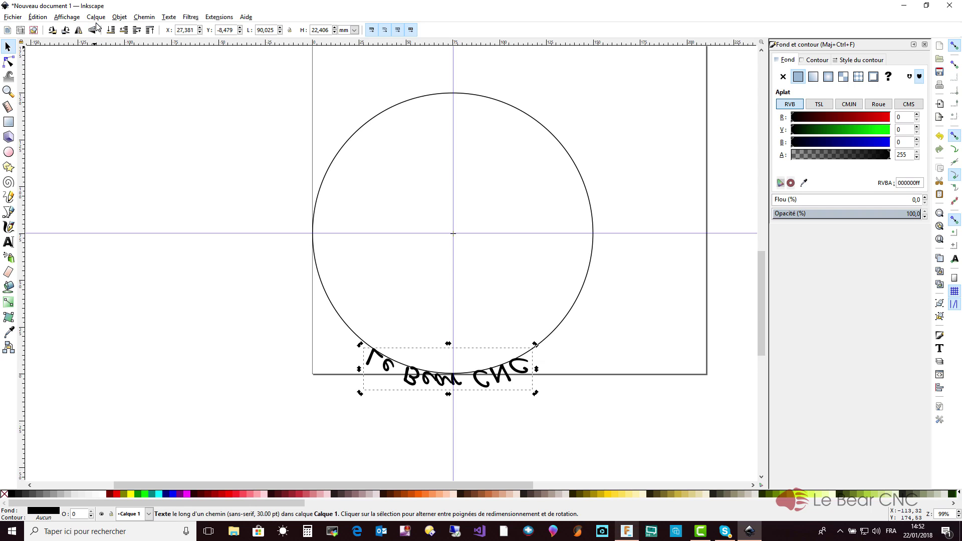
pyautogui.click(39, 18)
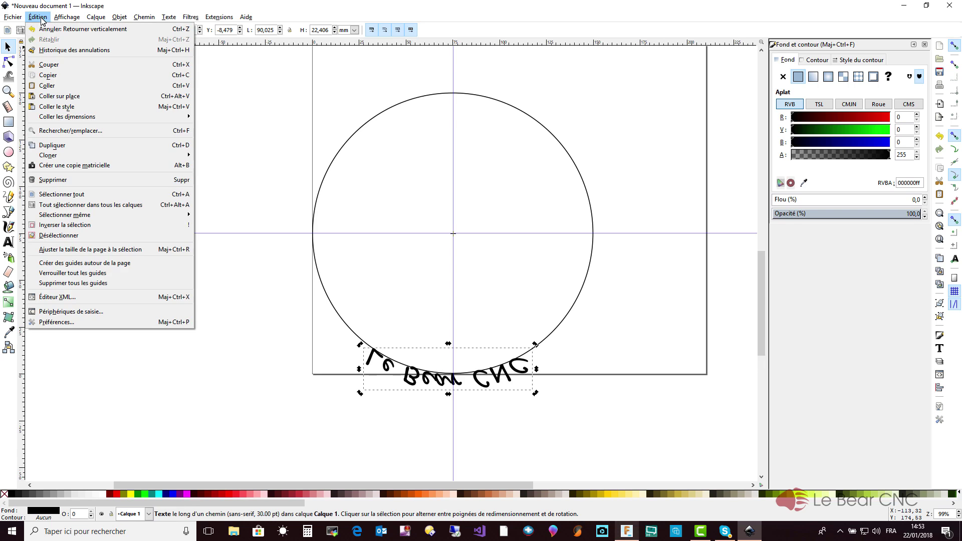
pyautogui.click(50, 29)
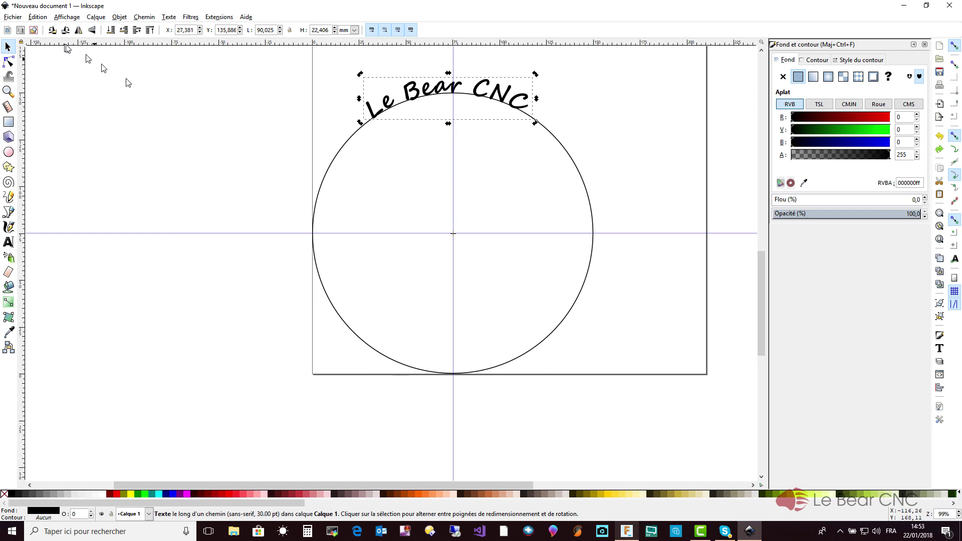
pyautogui.click(175, 160)
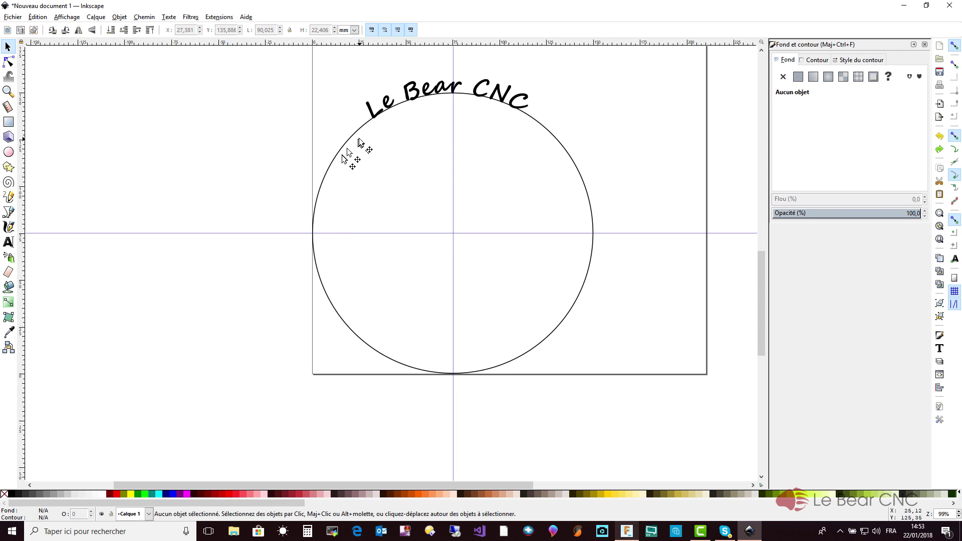
# Flip the curved text and the circle vertically together so the lettering runs along the inside of the circle.
pyautogui.click(376, 109)
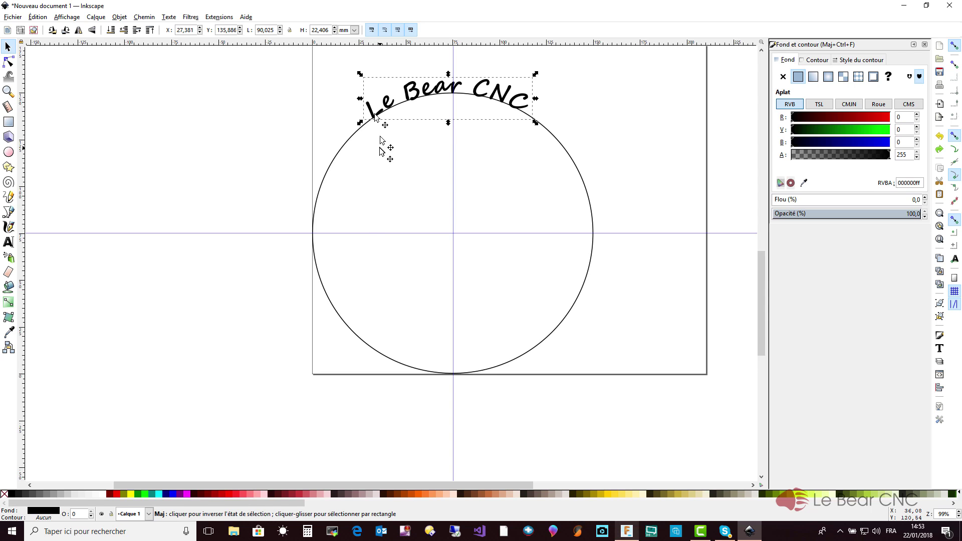
pyautogui.keyDown('shift'); pyautogui.click(357, 339); pyautogui.keyUp('shift')
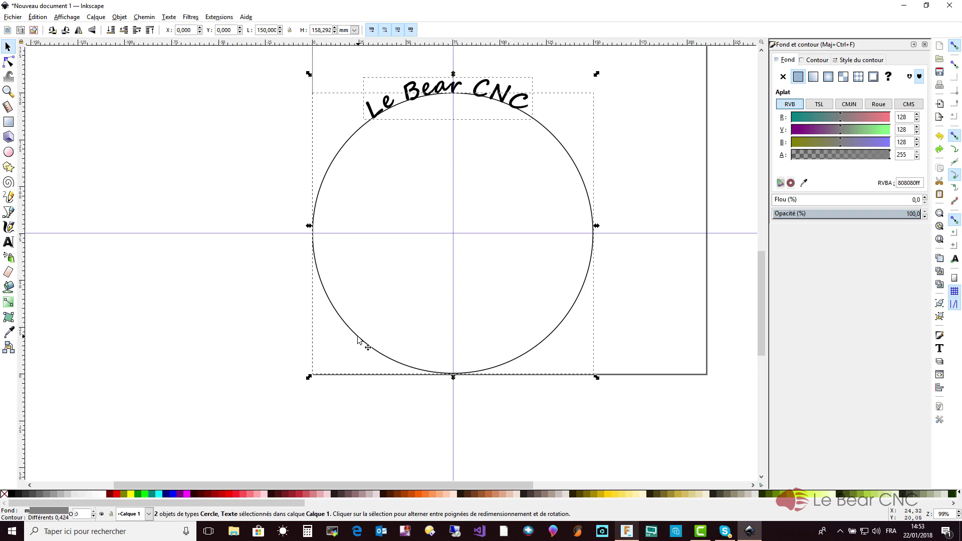
pyautogui.click(93, 31)
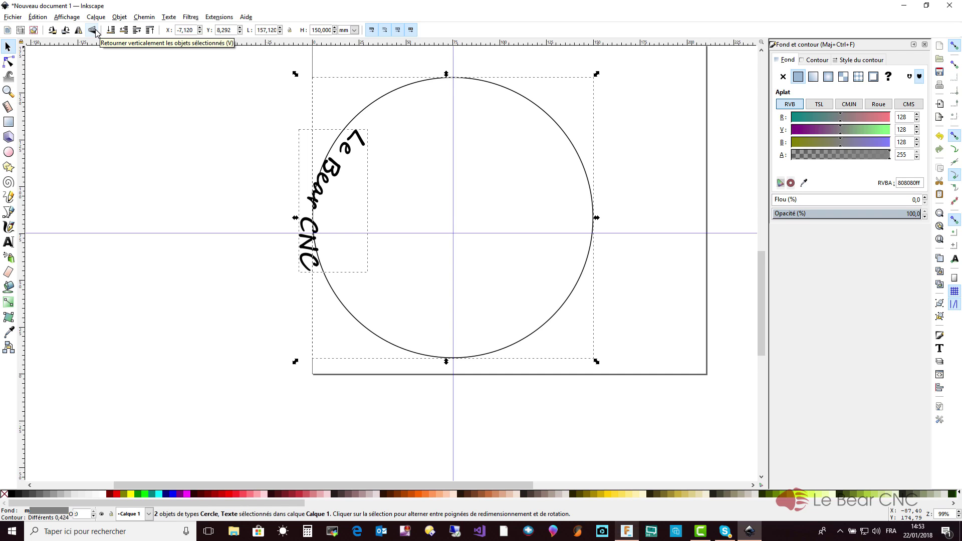
pyautogui.click(142, 131)
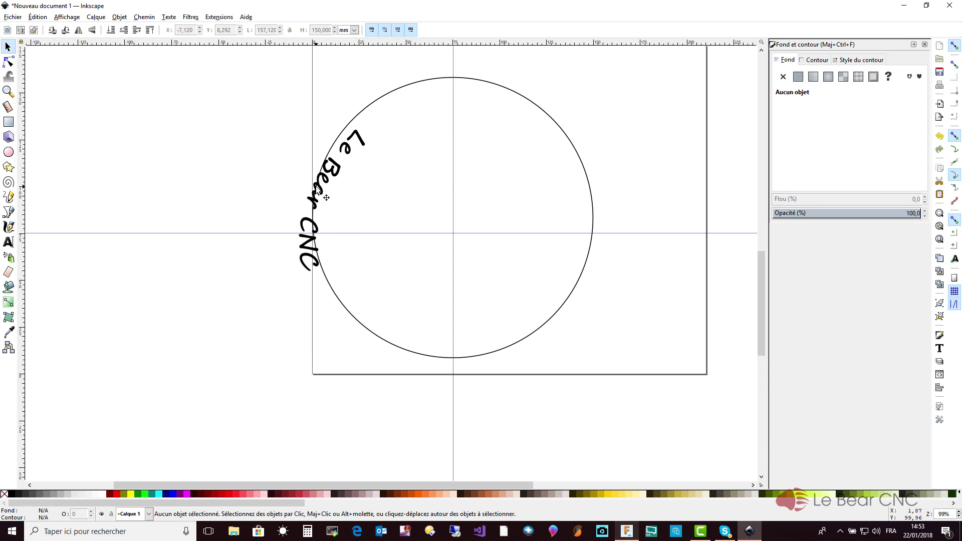
# Move the flipped text's rotation center onto the crossing of the two guides.
pyautogui.click(328, 198)
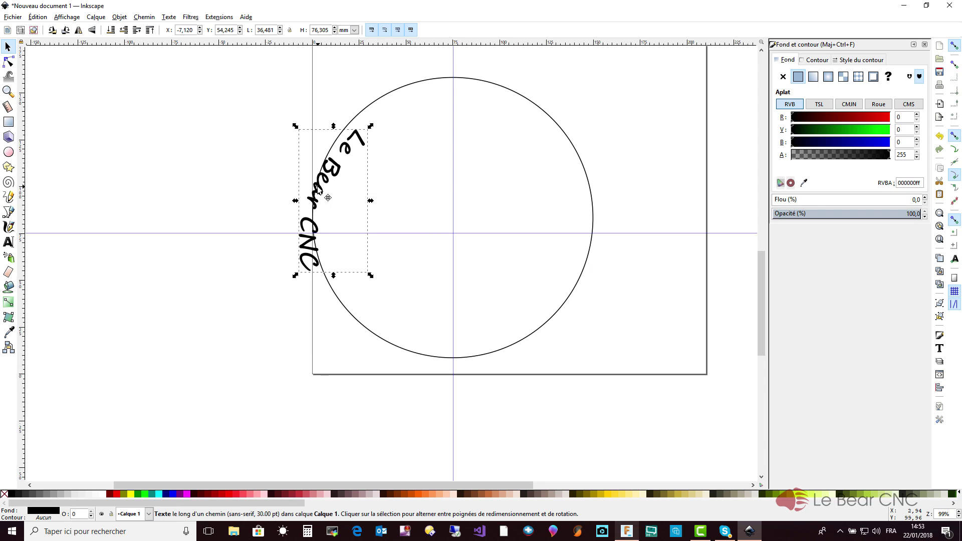
pyautogui.click(327, 198)
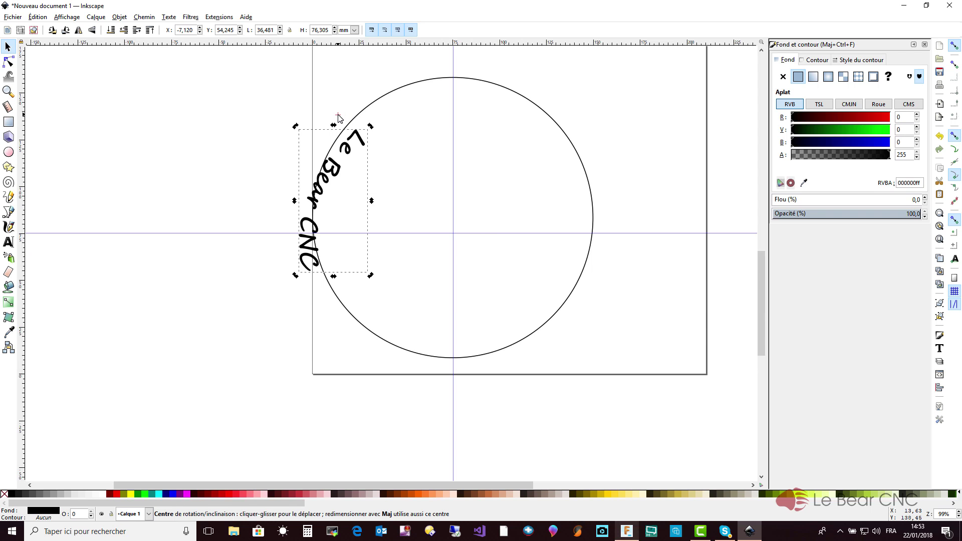
pyautogui.moveTo(338, 119); pyautogui.dragTo(453, 235)
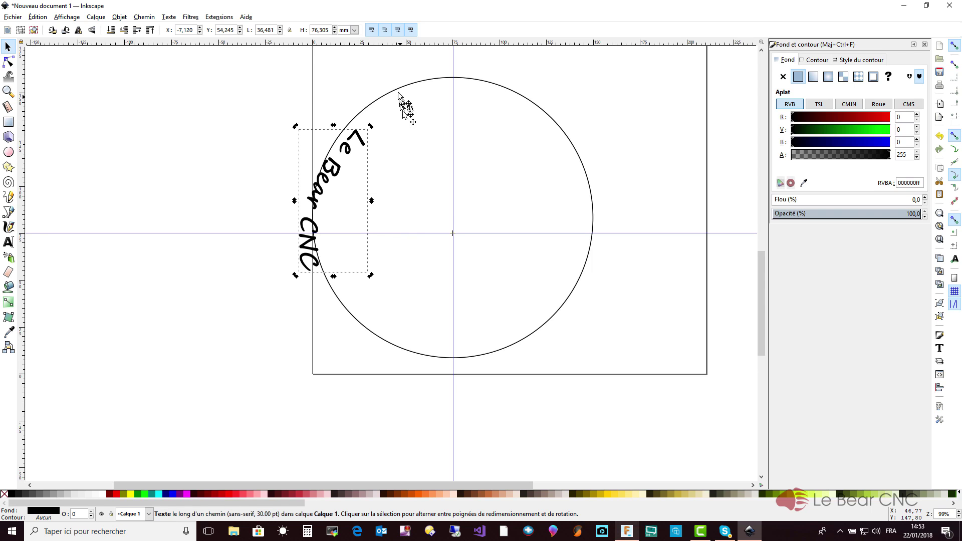
pyautogui.click(244, 93)
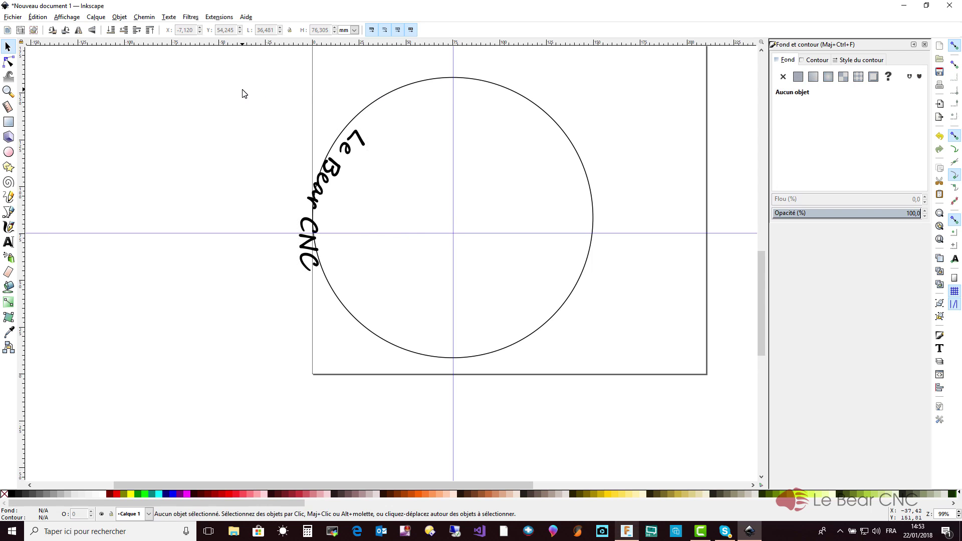
# Set the circle's Y position to 0 mm to recenter it on the guides.
pyautogui.click(389, 96)
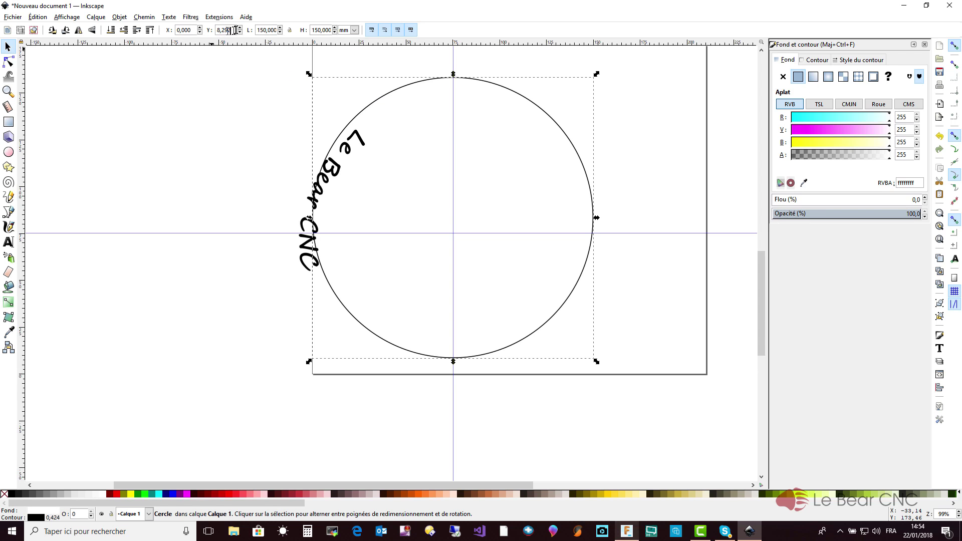
pyautogui.moveTo(233, 31); pyautogui.dragTo(211, 29)
pyautogui.write('0')
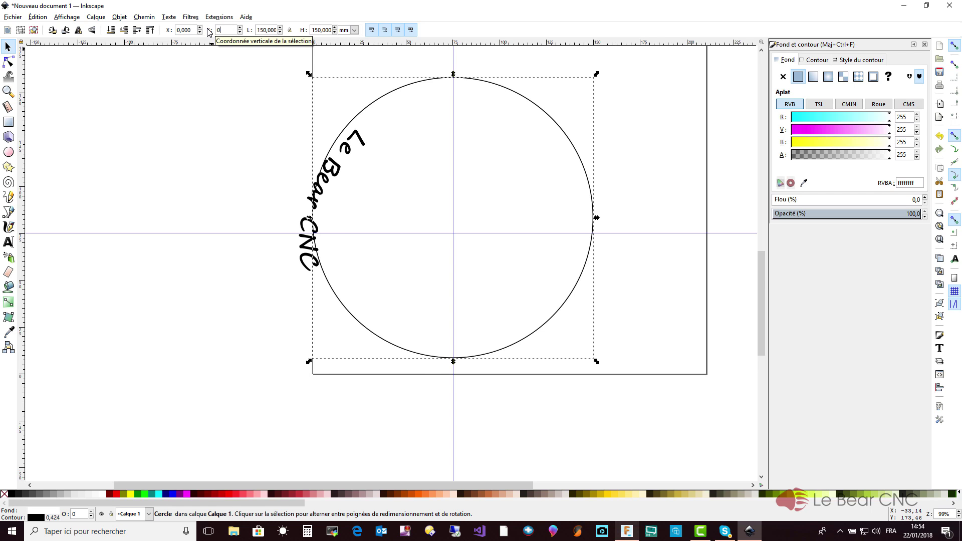
pyautogui.press('Tab')
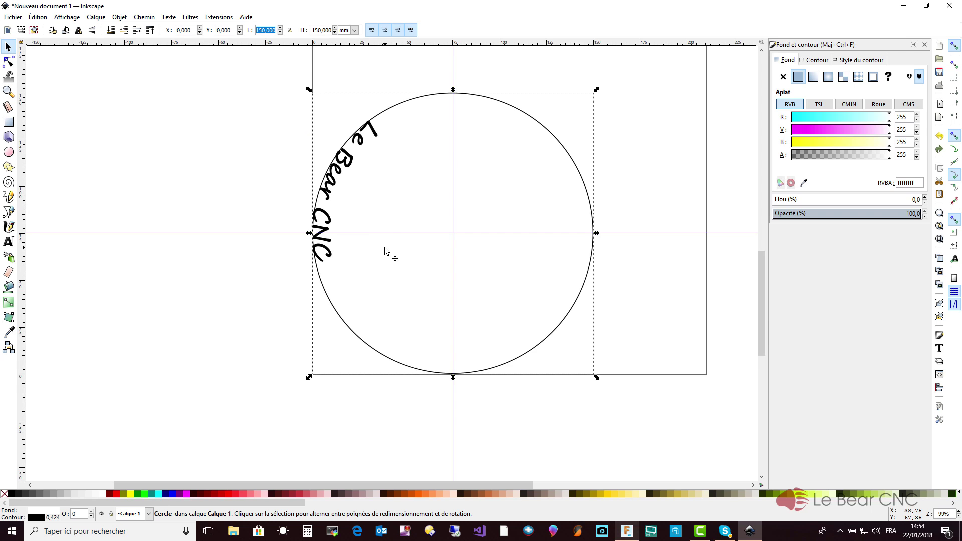
pyautogui.click(239, 178)
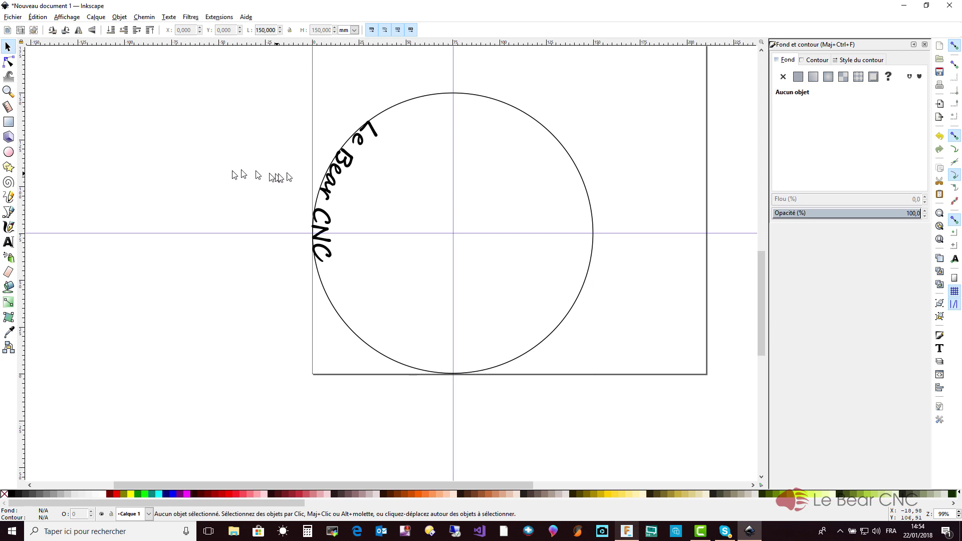
# Place the inner text's rotation center on the guide intersection and rotate the text to the bottom of the circle.
pyautogui.click(334, 178)
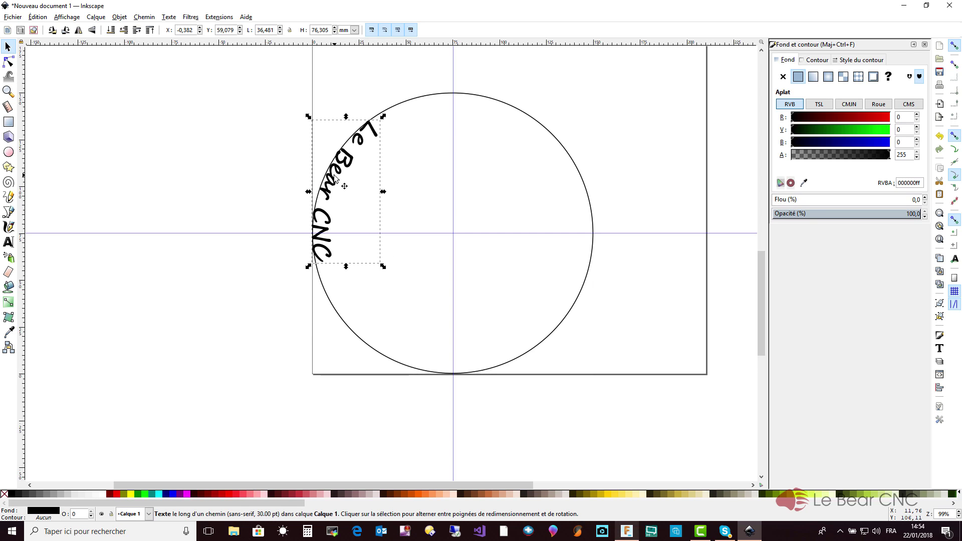
pyautogui.click(338, 173)
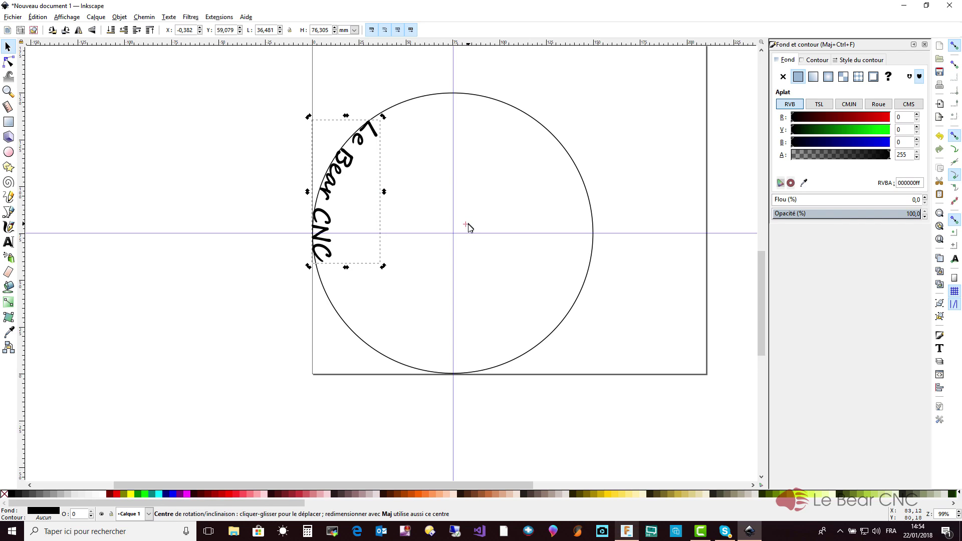
pyautogui.moveTo(465, 224); pyautogui.dragTo(455, 235)
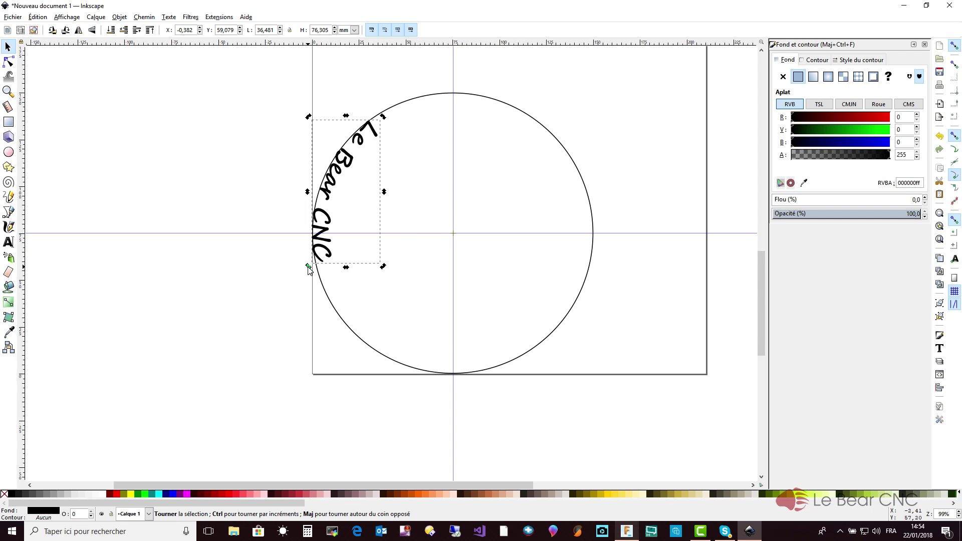
pyautogui.moveTo(308, 266); pyautogui.dragTo(540, 373)
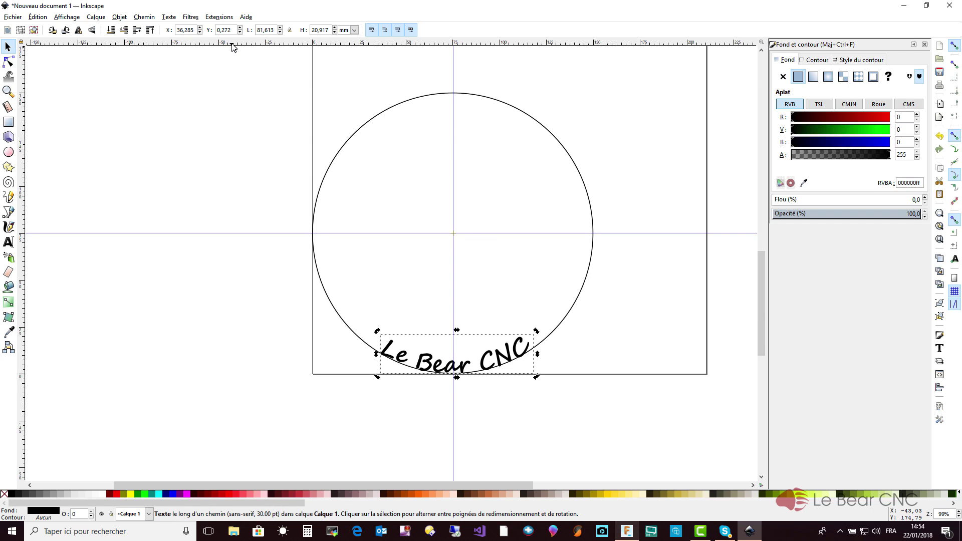
# Add a horizontal guide at about 20.6 mm, near the top edge of the lettering, as a leveling reference.
pyautogui.moveTo(232, 44); pyautogui.dragTo(237, 335)
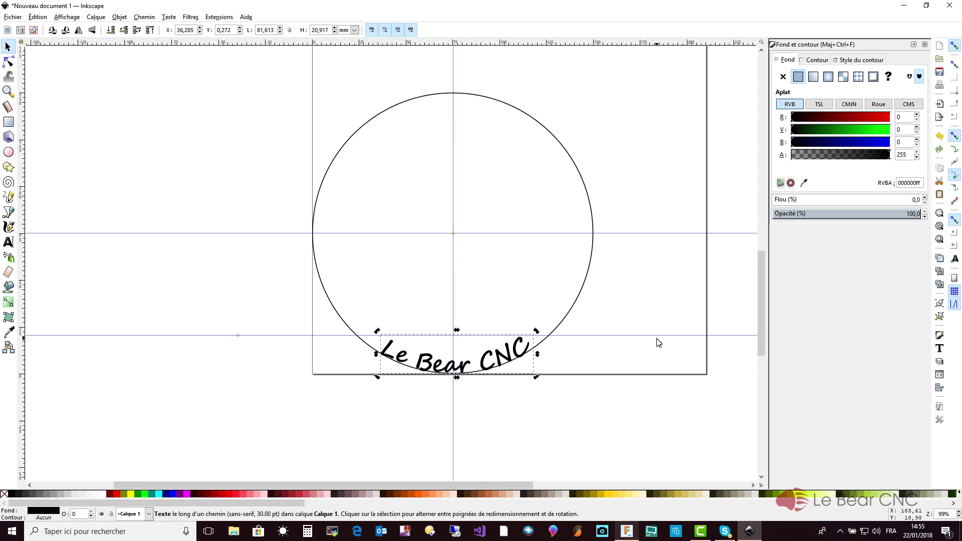
pyautogui.press('+')
pyautogui.press('+')
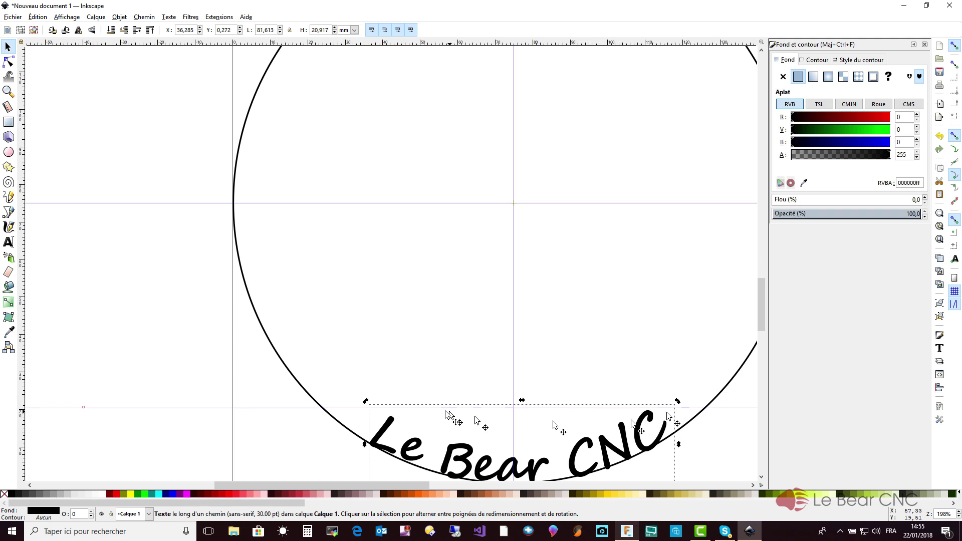
pyautogui.click(183, 409)
pyautogui.moveTo(186, 412); pyautogui.dragTo(188, 417)
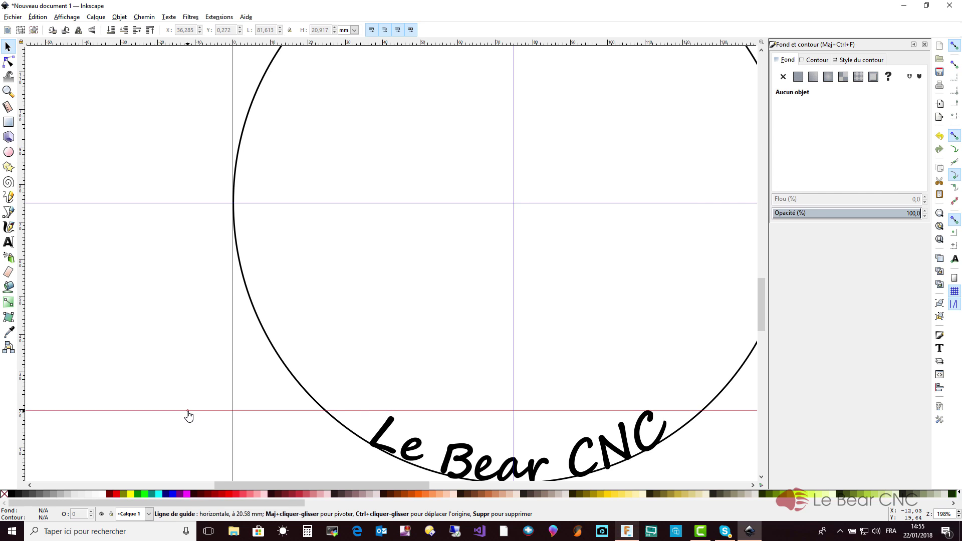
# Rotate the bottom text slightly clockwise so both ends of the lettering line up with the lower horizontal guide.
pyautogui.click(392, 444)
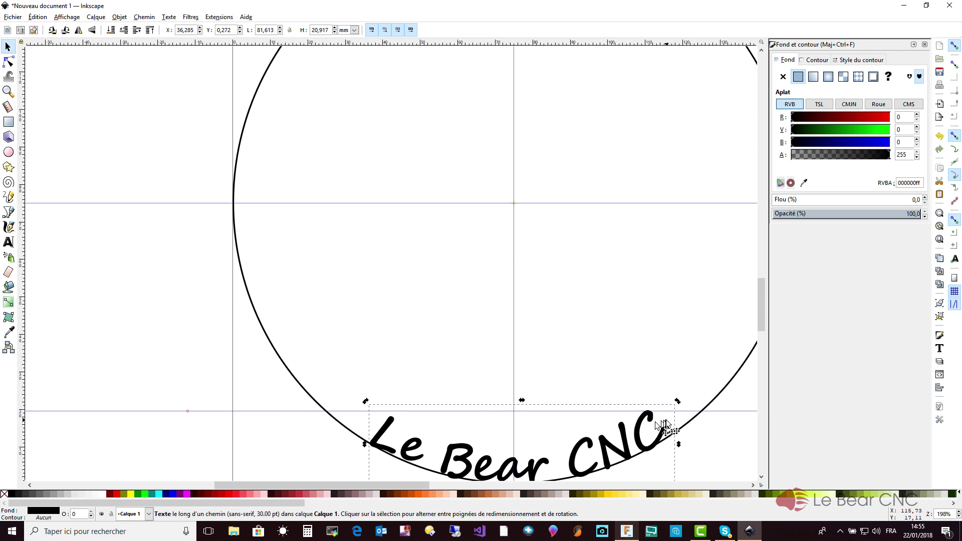
pyautogui.moveTo(677, 403); pyautogui.dragTo(677, 411)
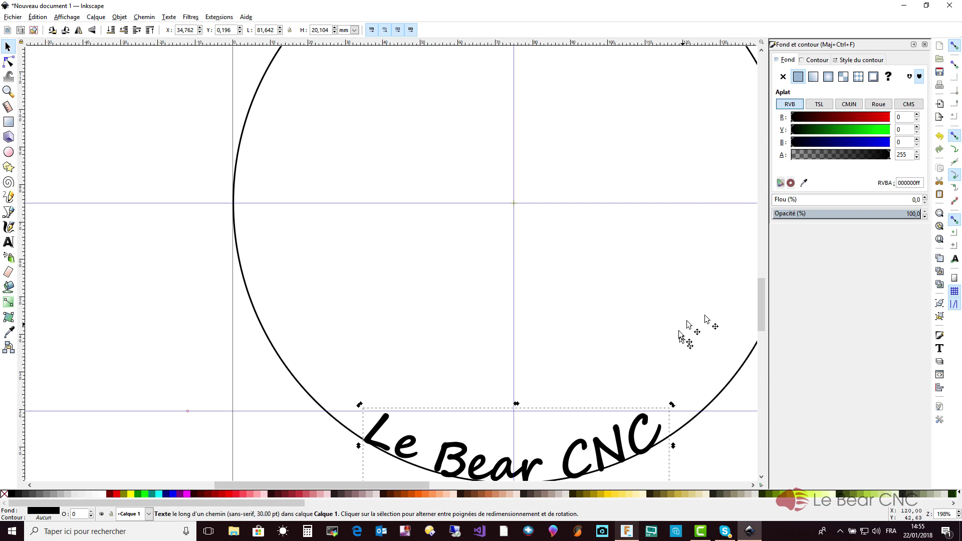
pyautogui.press('-')
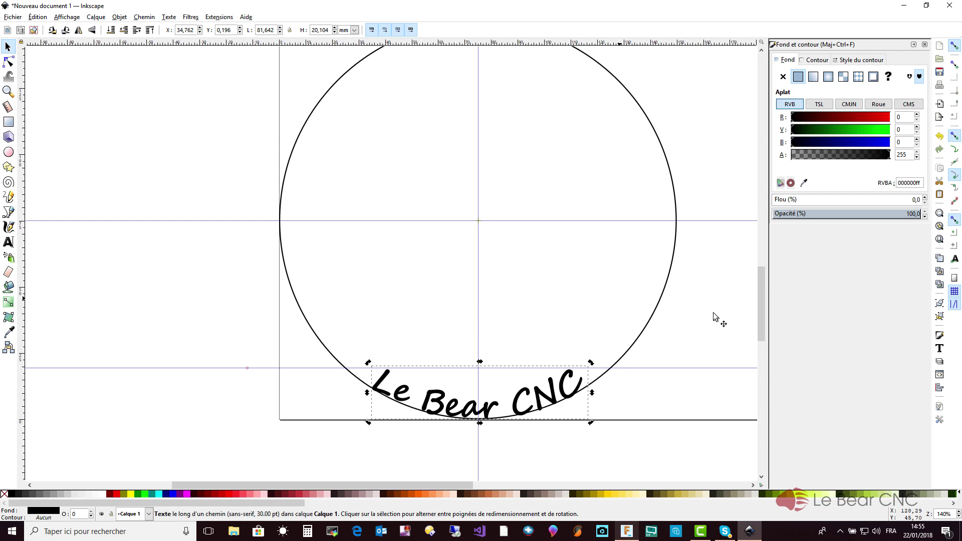
pyautogui.press('-')
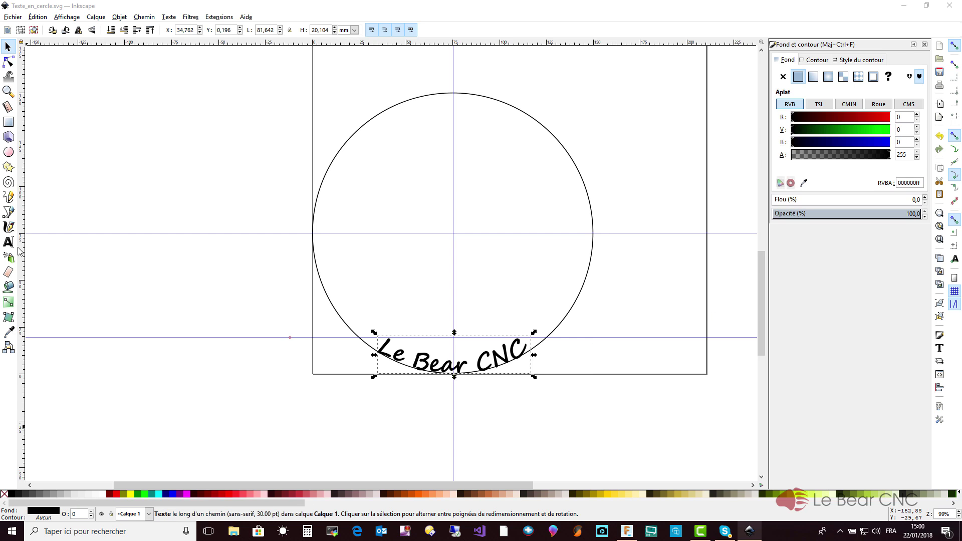
# Convert both the "Le Bear CNC" text and the circle to paths.
pyautogui.click(369, 399)
pyautogui.click(413, 360)
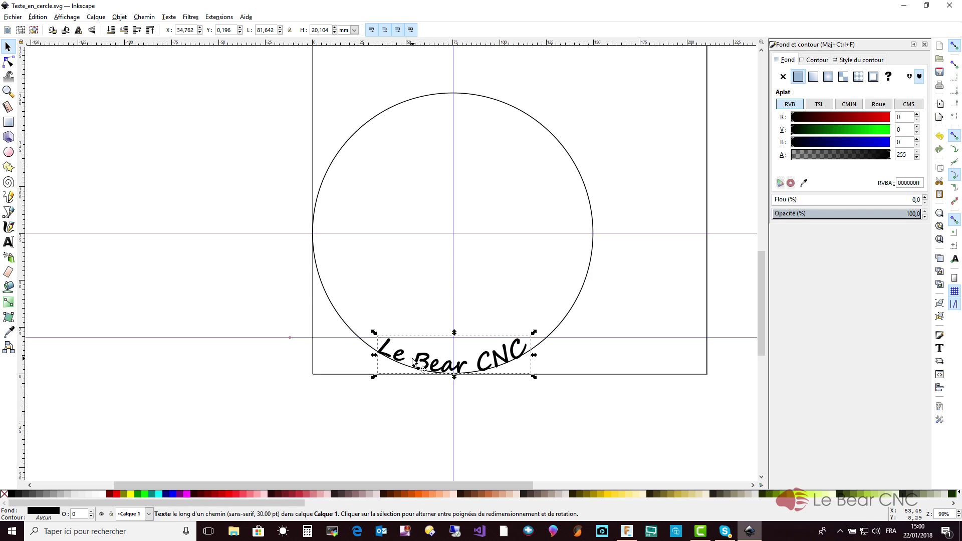
pyautogui.press('shift')
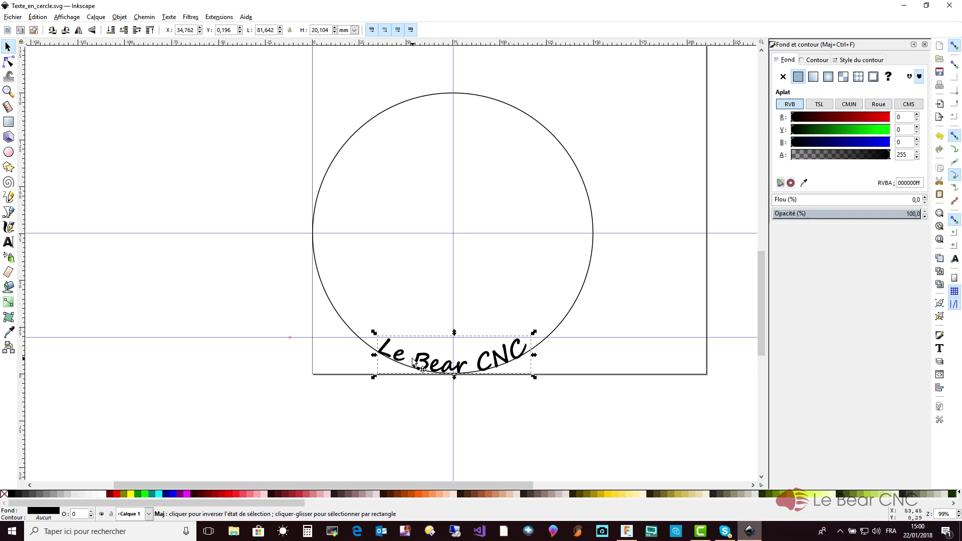
pyautogui.keyDown('shift'); pyautogui.click(324, 290); pyautogui.keyUp('shift')
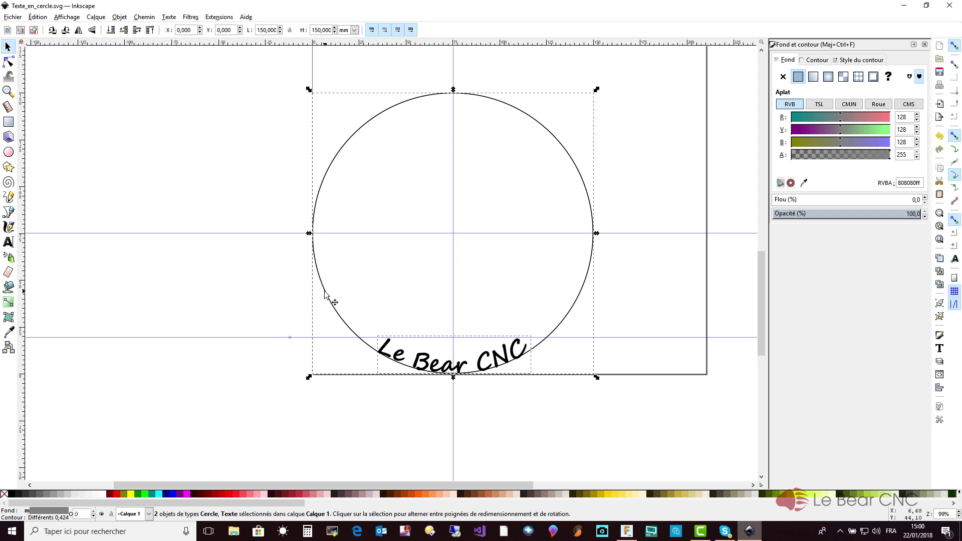
pyautogui.click(122, 18)
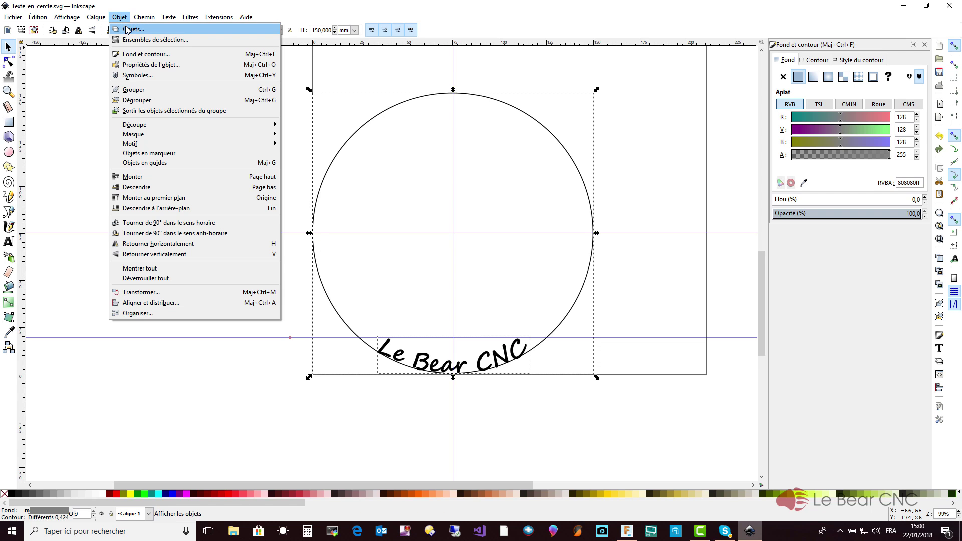
pyautogui.moveTo(144, 18)
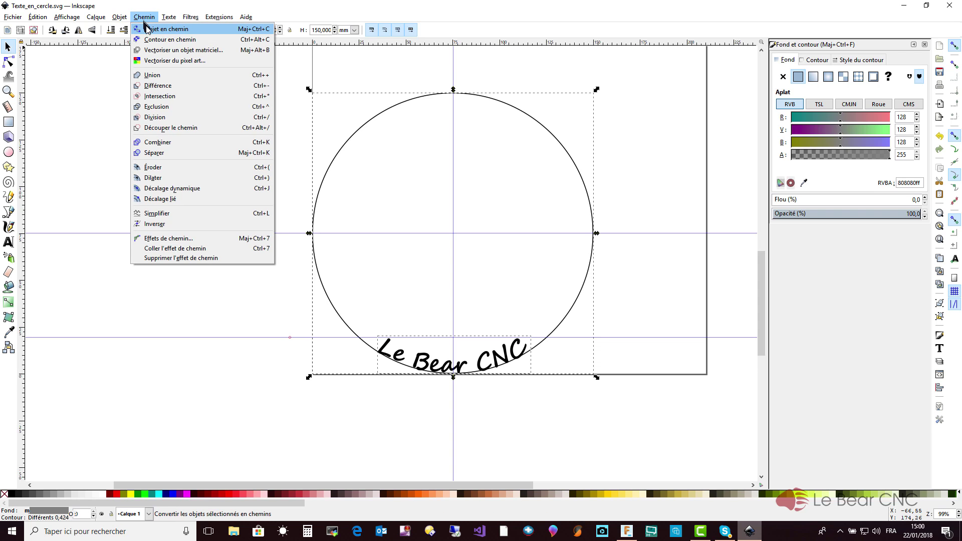
pyautogui.click(148, 29)
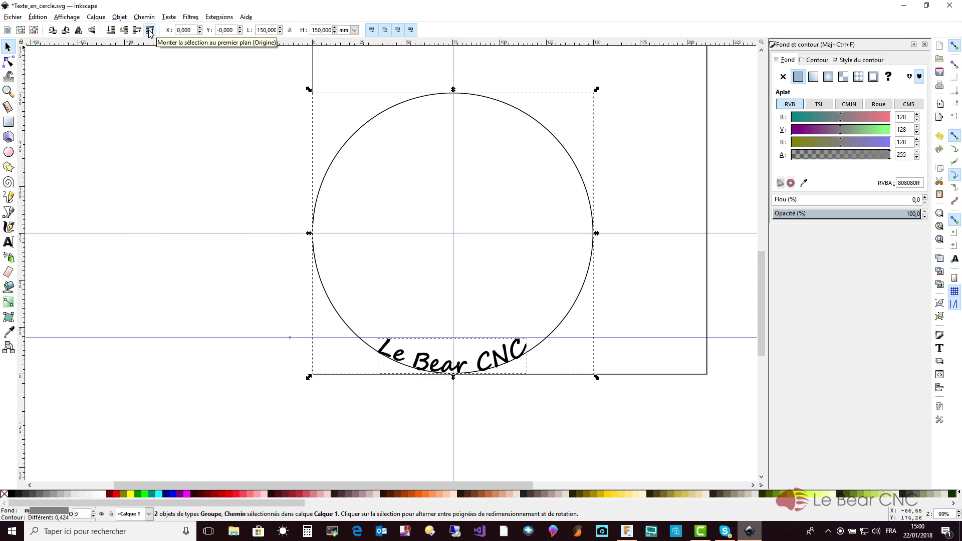
# Save the Texte_en_cercle.svg drawing and switch to the disc design in Fusion 360.
pyautogui.click(13, 18)
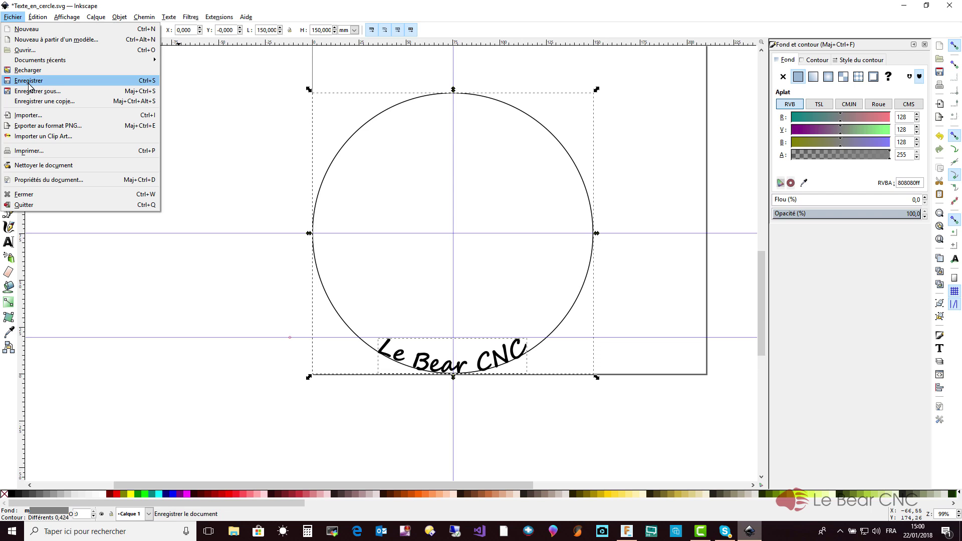
pyautogui.click(29, 82)
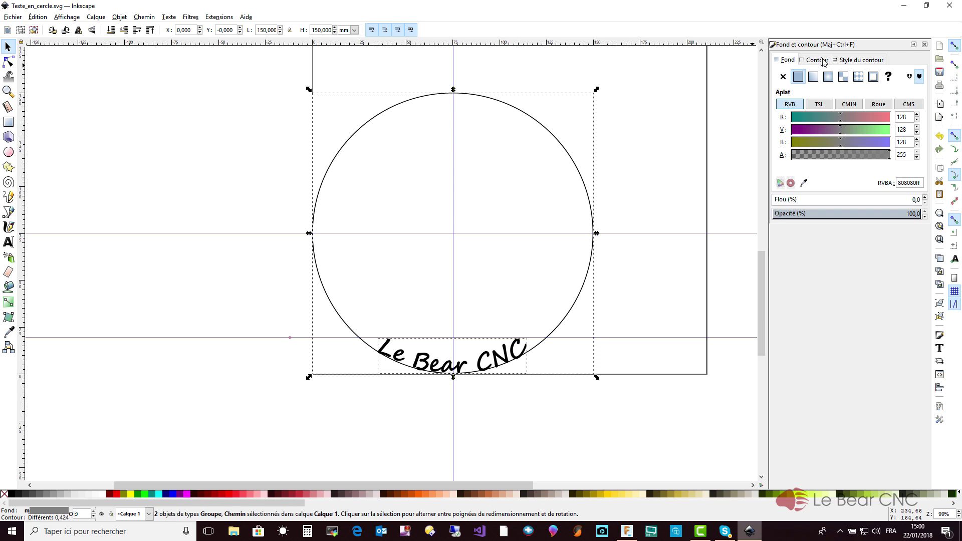
pyautogui.click(628, 534)
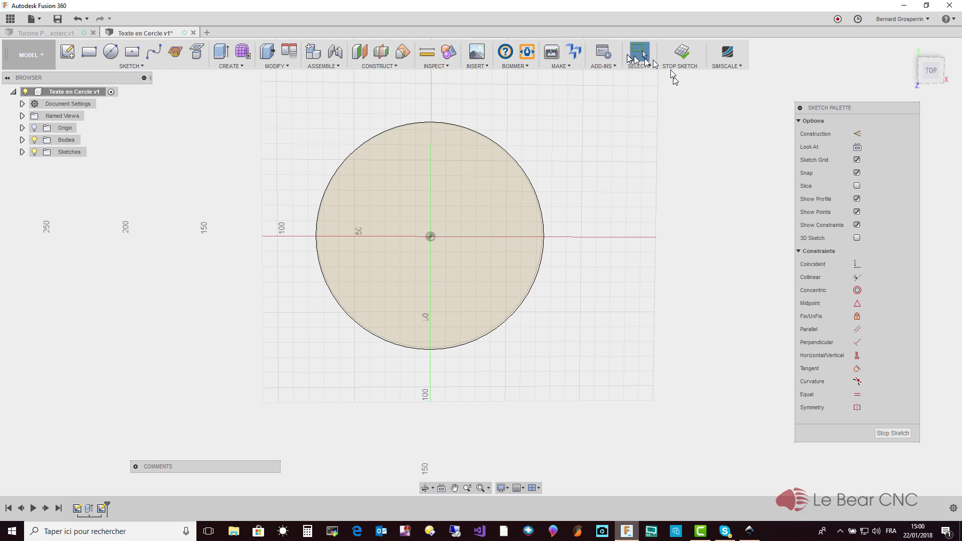
# Insert Texte_en_cercle.svg from the Fusion360 folder into the disc sketch, rotated 180 degrees about Z.
pyautogui.click(485, 69)
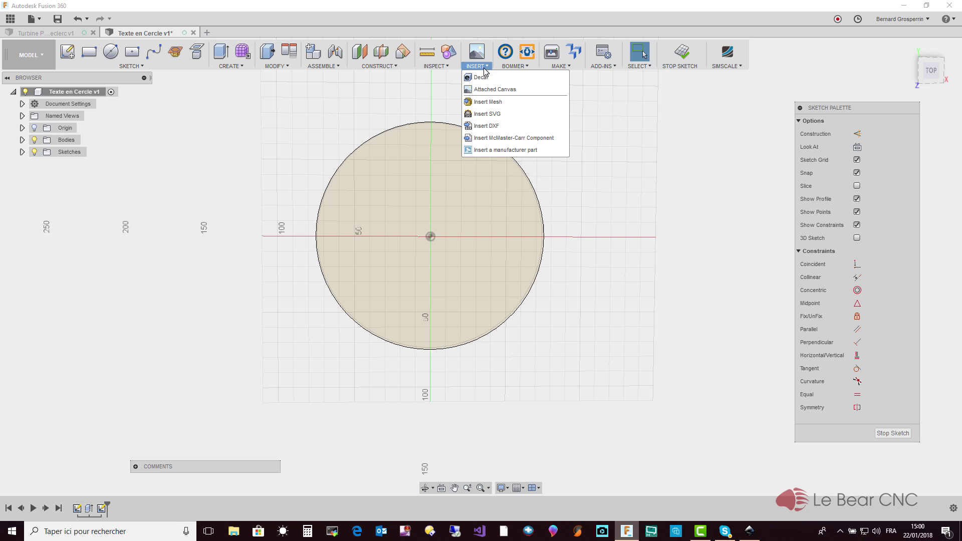
pyautogui.click(492, 115)
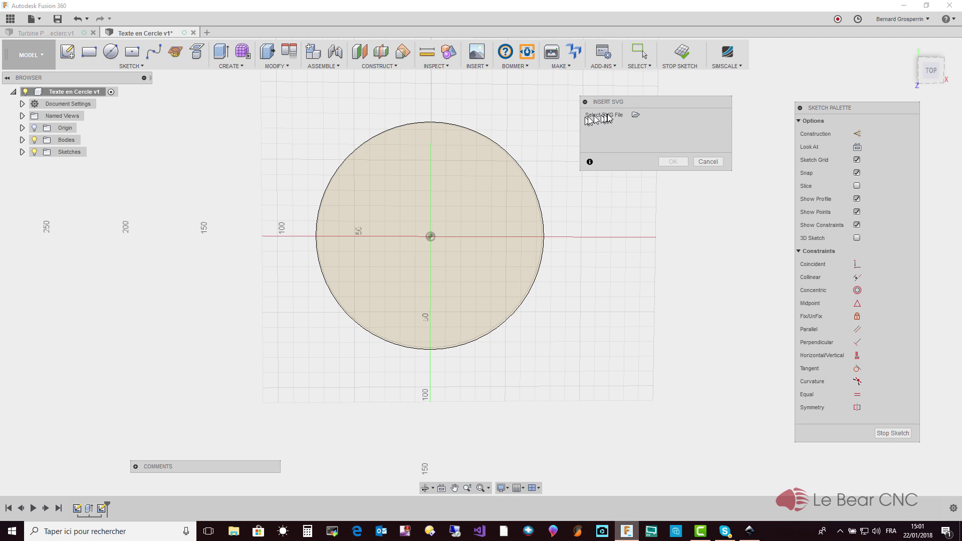
pyautogui.click(636, 115)
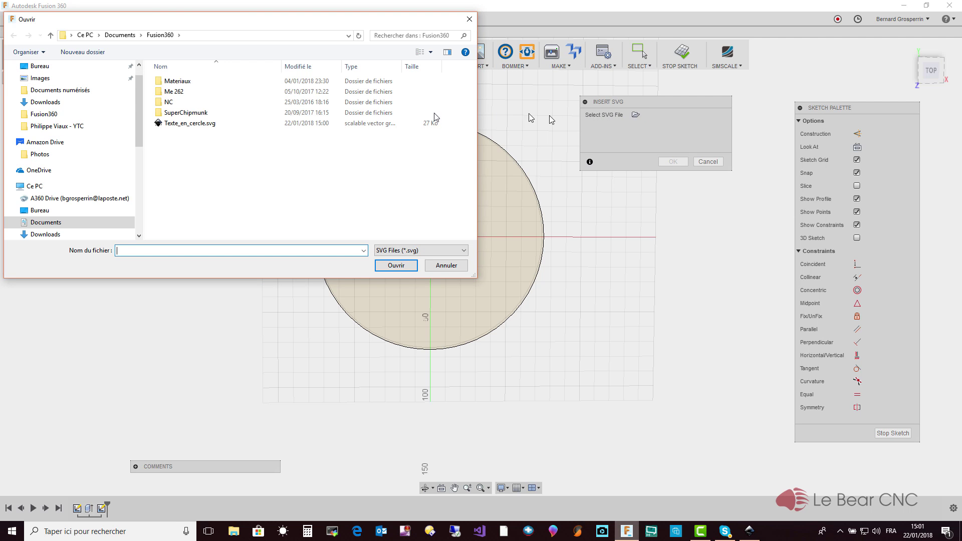
pyautogui.click(215, 124)
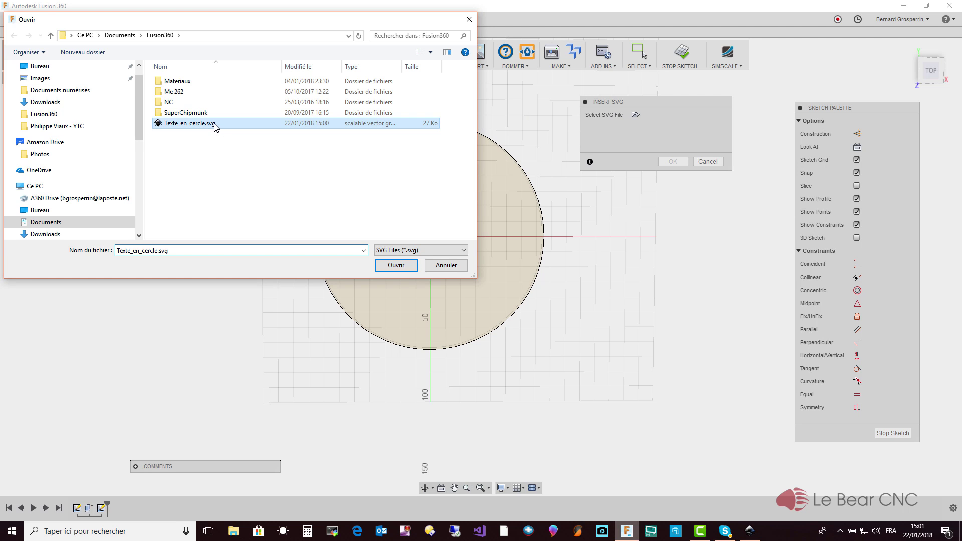
pyautogui.click(393, 268)
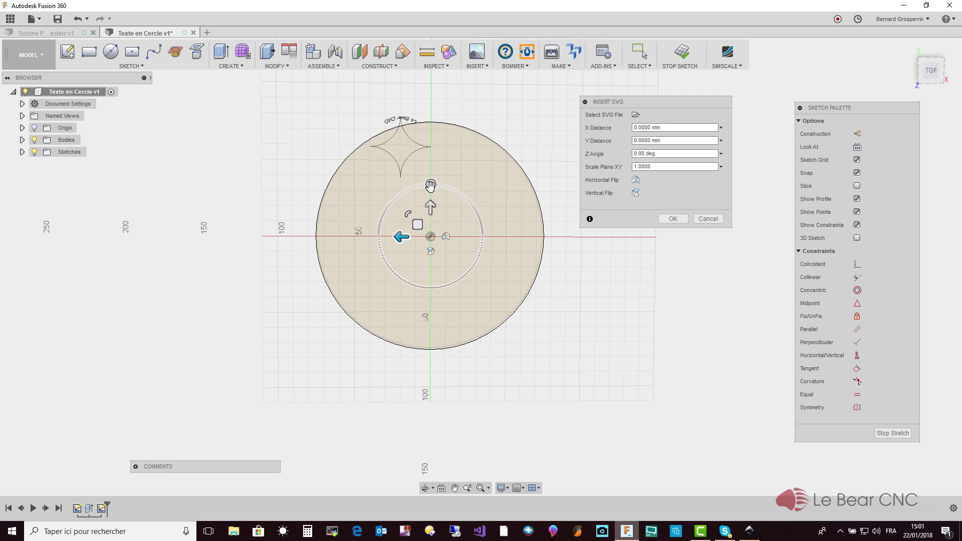
pyautogui.moveTo(430, 185); pyautogui.dragTo(429, 297)
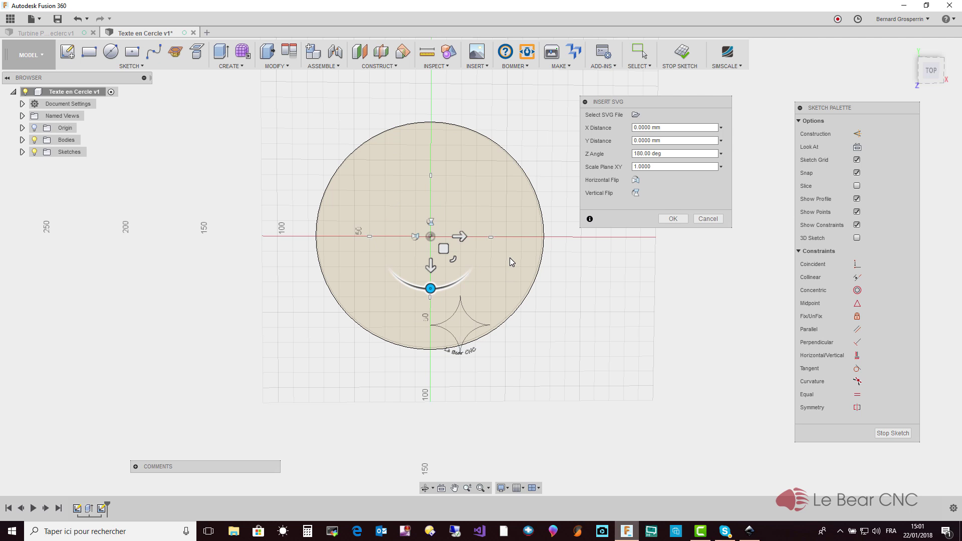
pyautogui.click(670, 220)
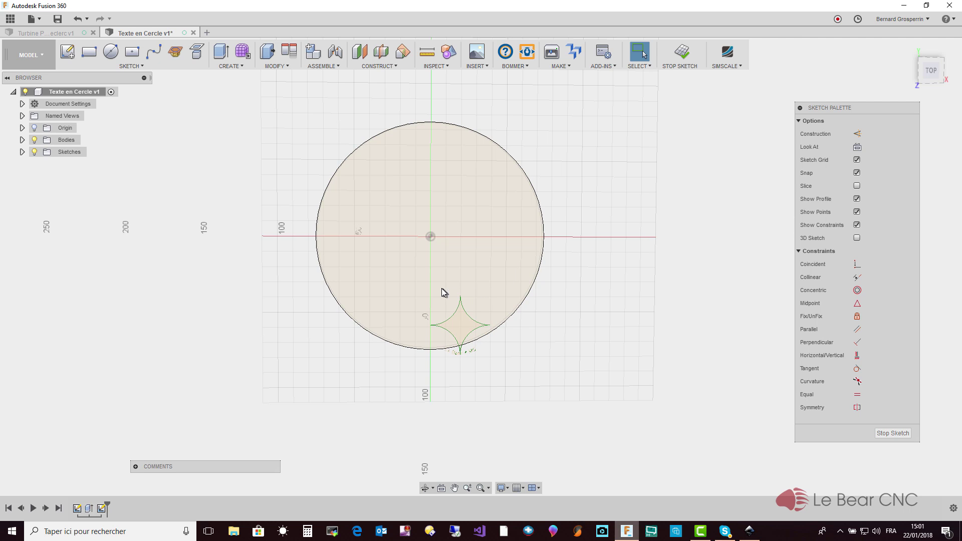
# Select all the imported star-shaped curves and "Le Bear CNC" lettering and unfix them, then clear the selection.
pyautogui.moveTo(419, 288)
pyautogui.mouseDown()
pyautogui.moveTo(498, 331)
pyautogui.moveTo(535, 372)
pyautogui.moveTo(506, 371)
pyautogui.mouseUp()
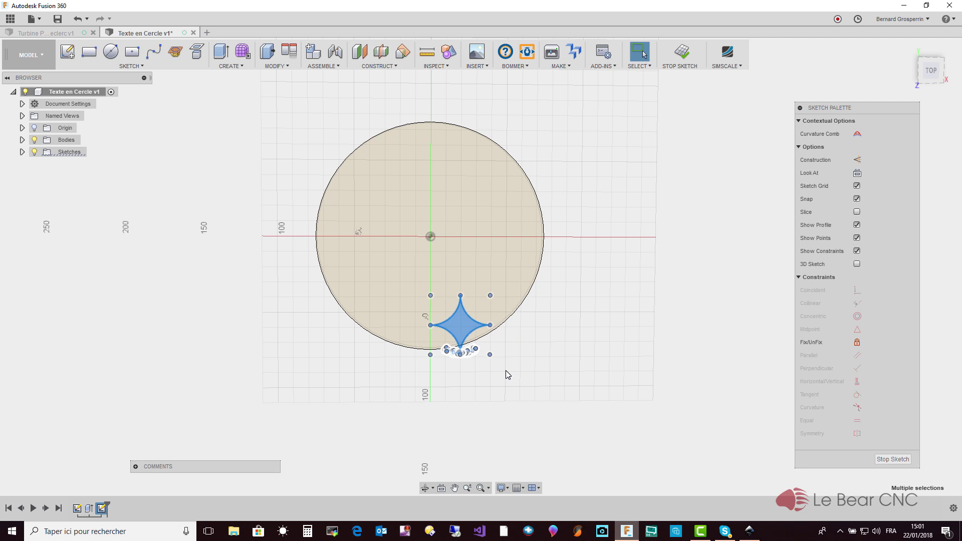
pyautogui.scroll(3, 506, 371)
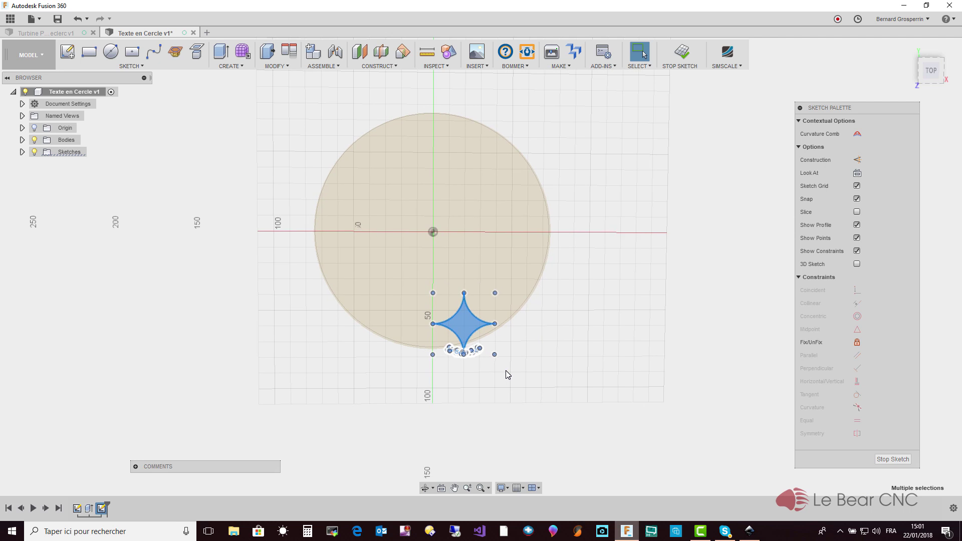
pyautogui.scroll(4, 506, 373)
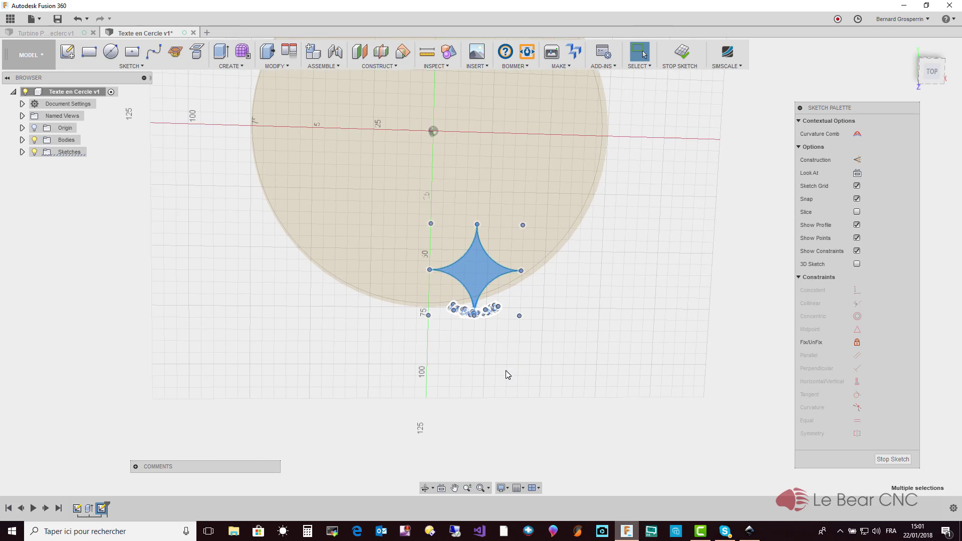
pyautogui.scroll(5, 507, 374)
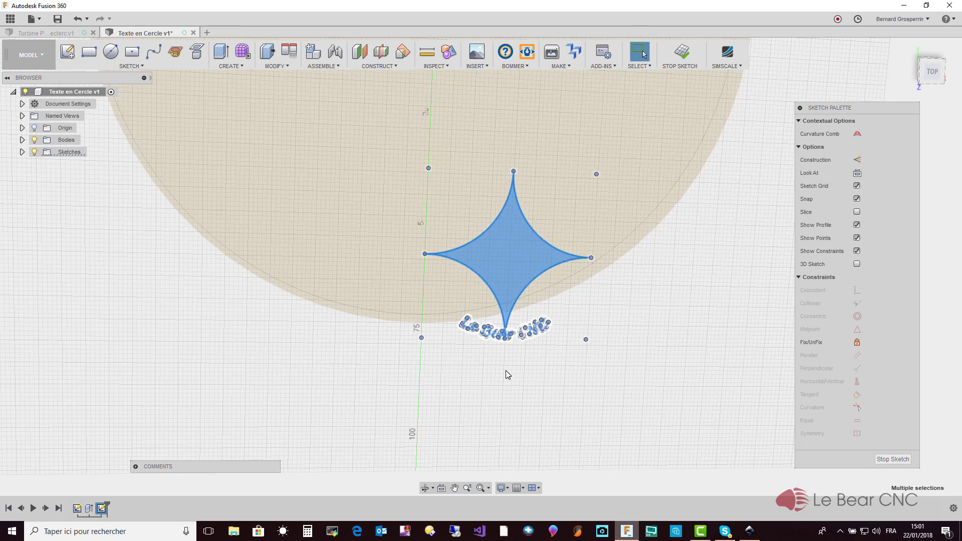
pyautogui.scroll(4, 506, 371)
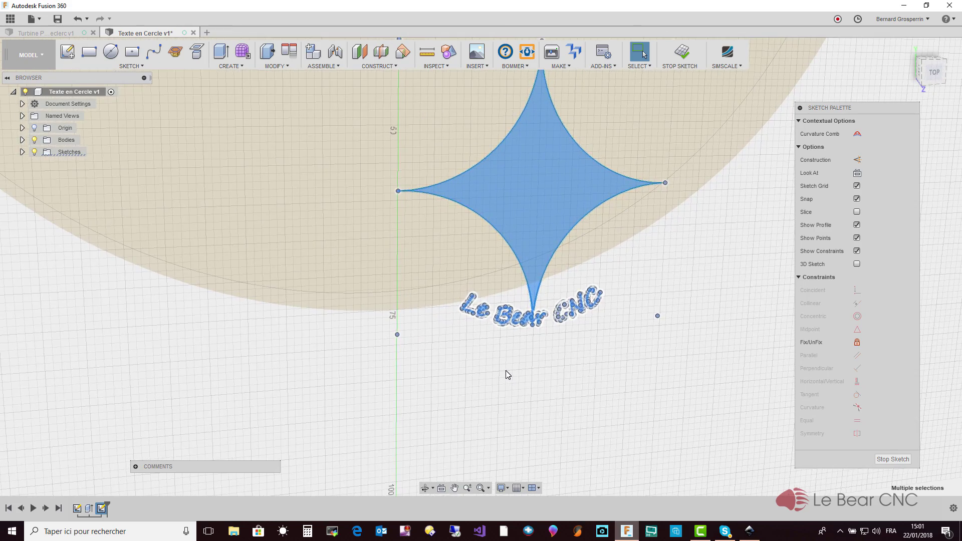
pyautogui.scroll(2, 506, 371)
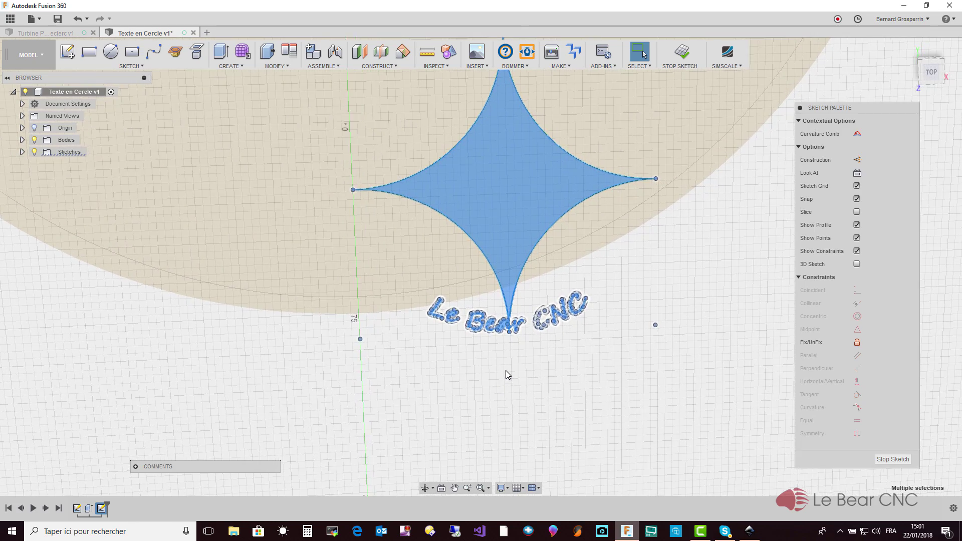
pyautogui.scroll(2, 506, 371)
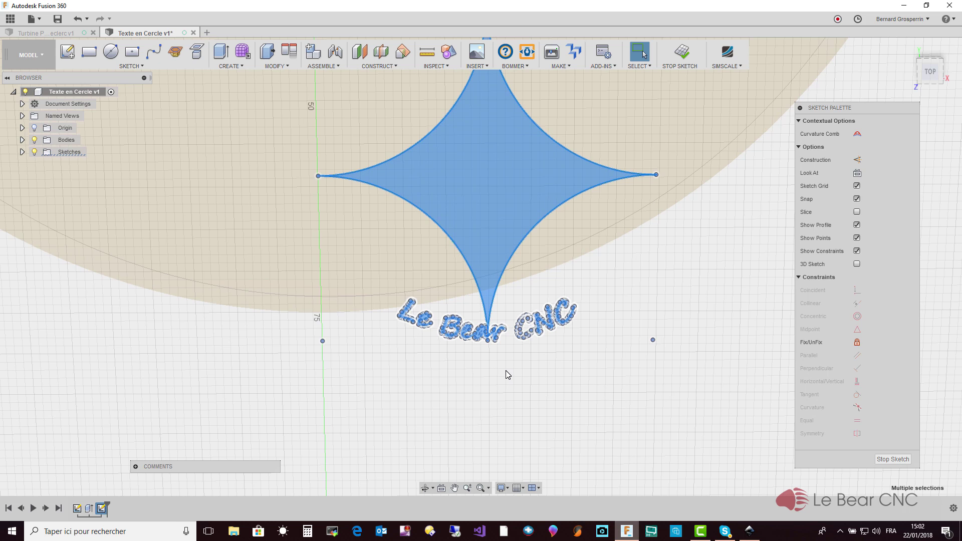
pyautogui.rightClick(490, 339)
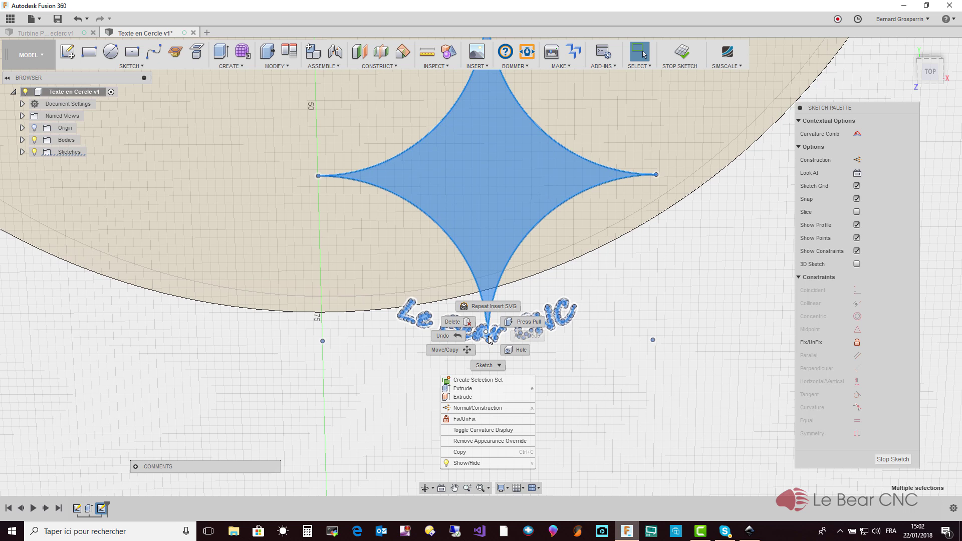
pyautogui.click(473, 408)
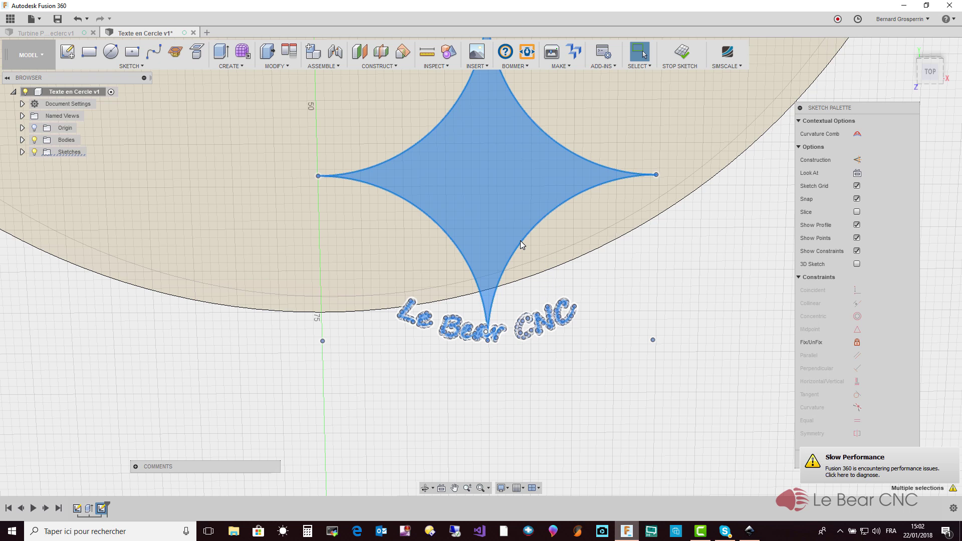
pyautogui.scroll(-3, 520, 240)
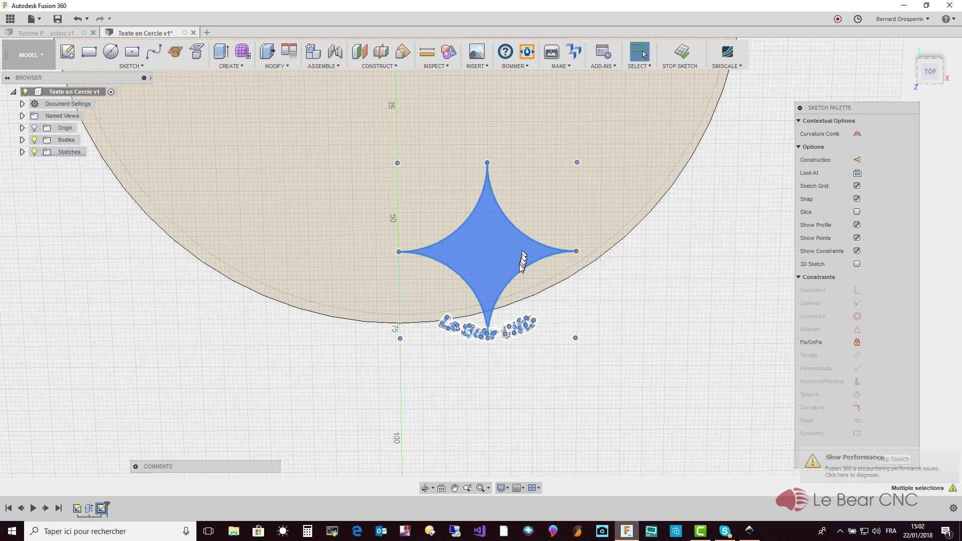
pyautogui.rightClick(504, 294)
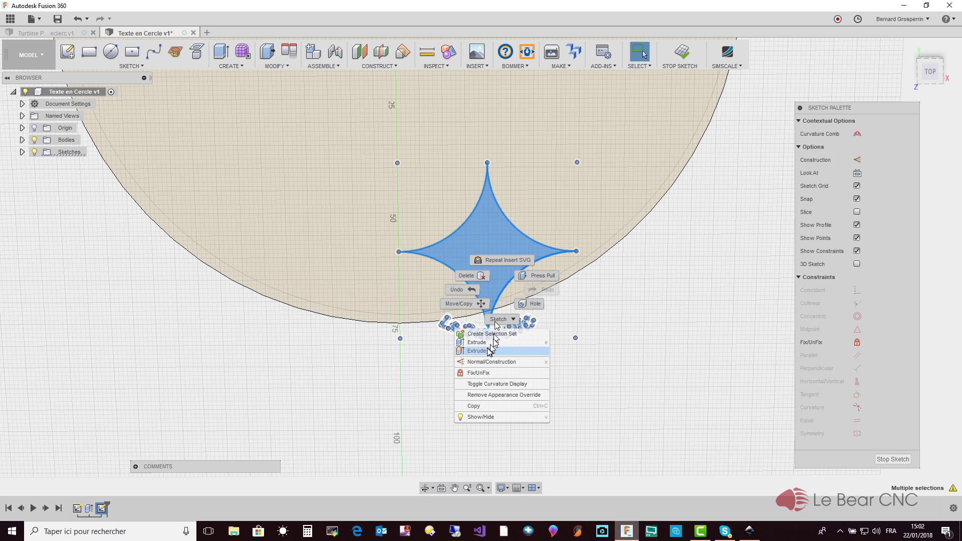
pyautogui.click(485, 374)
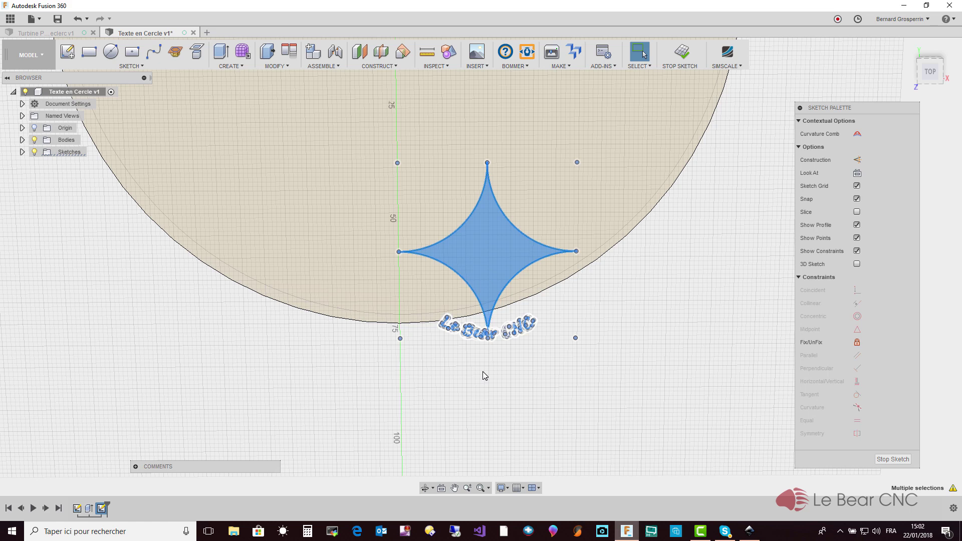
pyautogui.click(483, 372)
pyautogui.press('Escape')
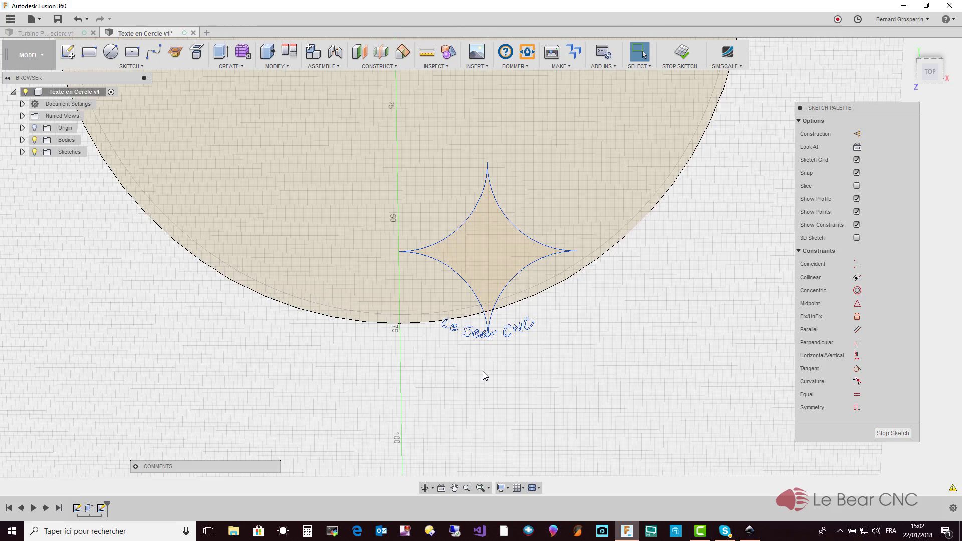
pyautogui.scroll(5, 482, 371)
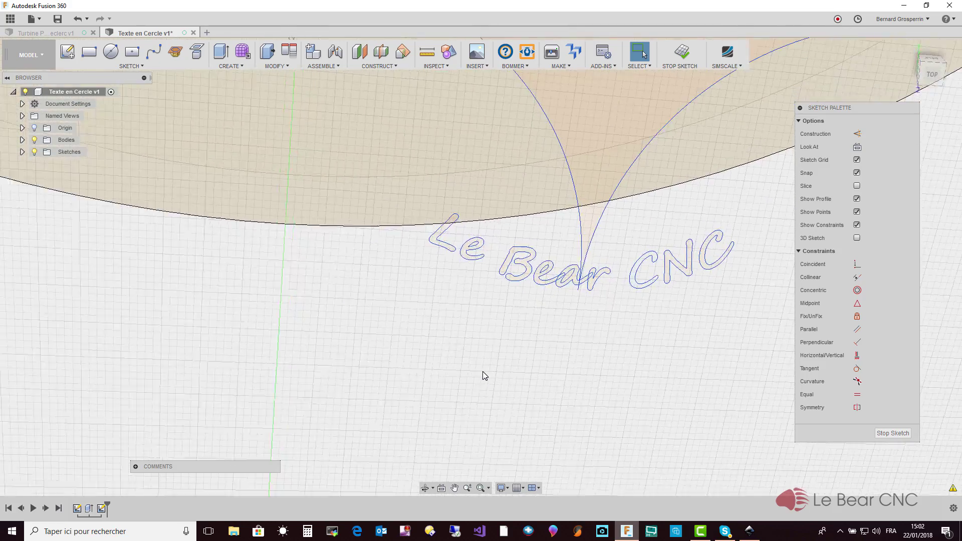
pyautogui.scroll(-5, 483, 371)
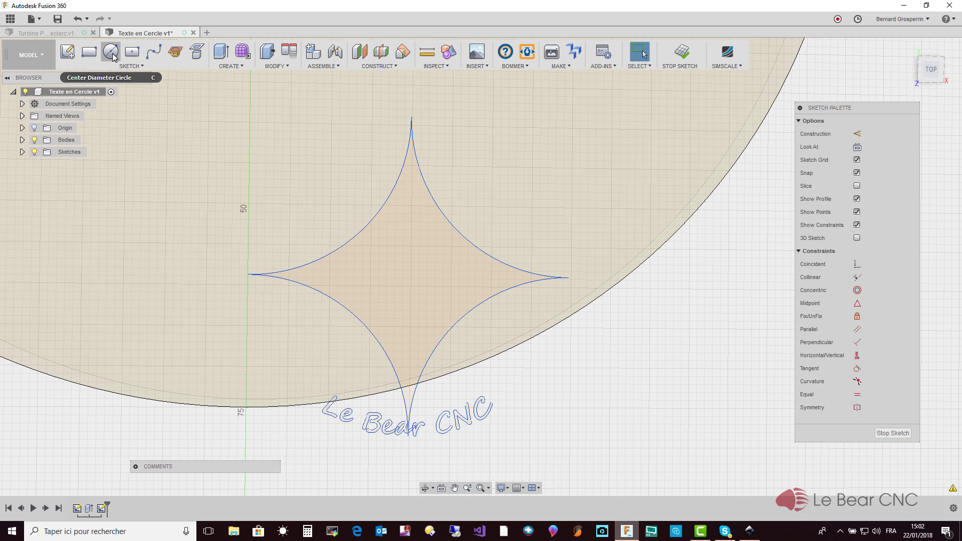
pyautogui.click(112, 54)
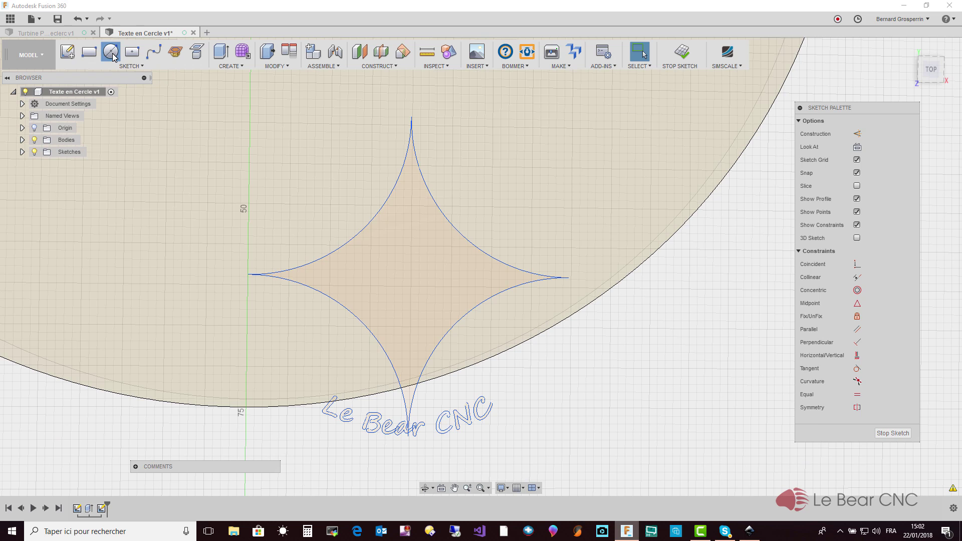
pyautogui.click(248, 274)
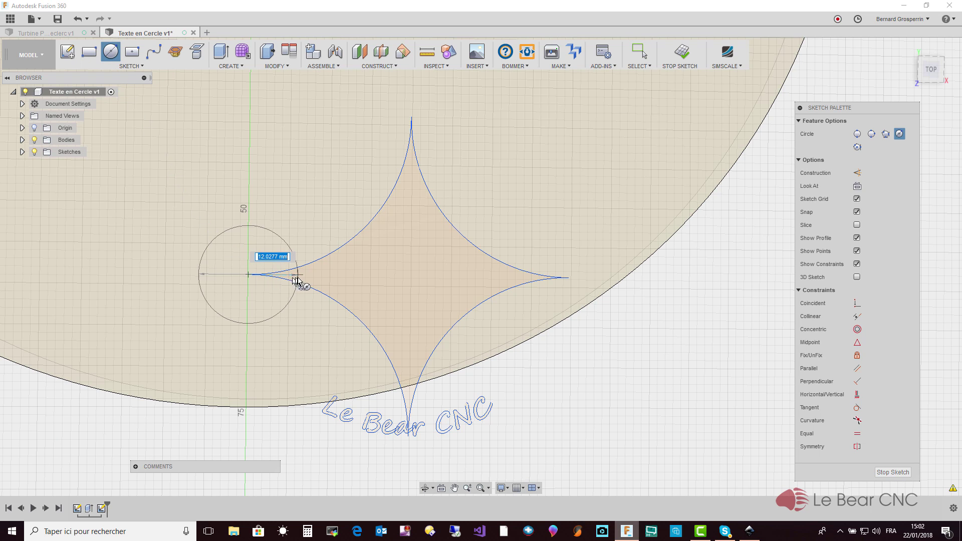
pyautogui.press('Escape')
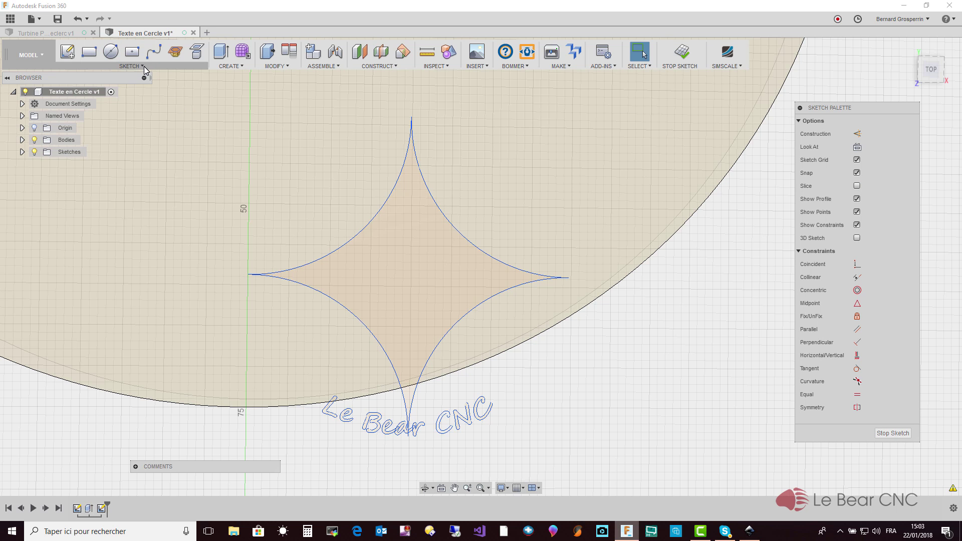
# Draw a 3-point circle through the left, right and upper tips of the imported star shape.
pyautogui.click(143, 66)
pyautogui.moveTo(121, 113)
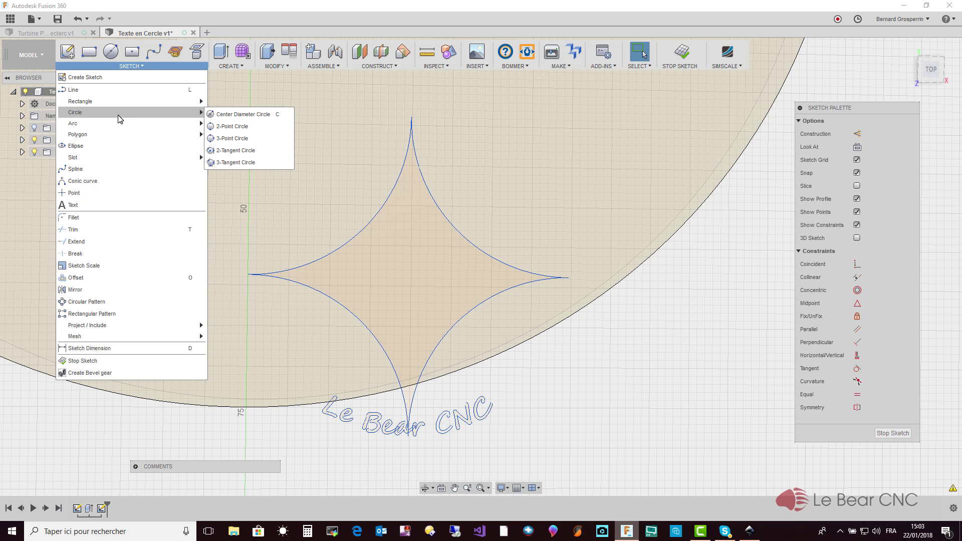
pyautogui.click(245, 141)
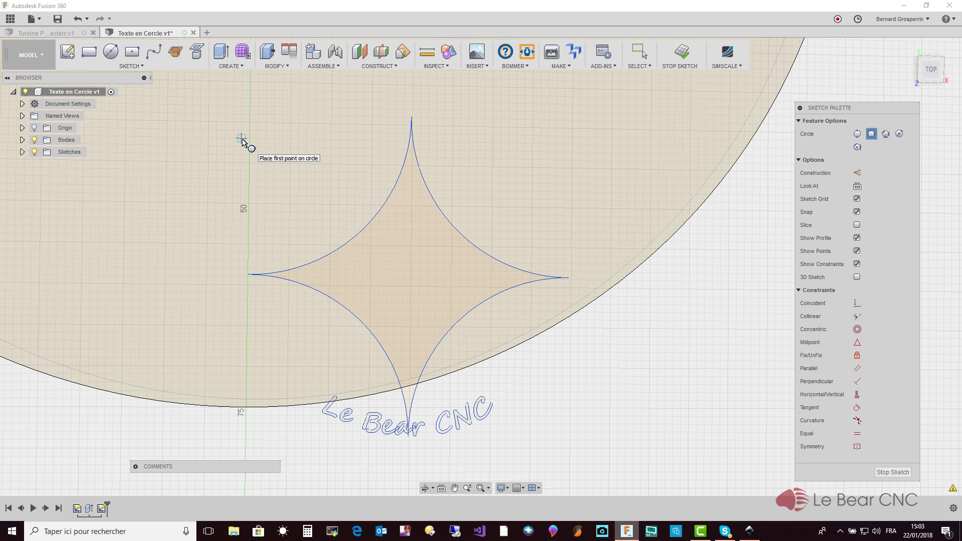
pyautogui.click(248, 275)
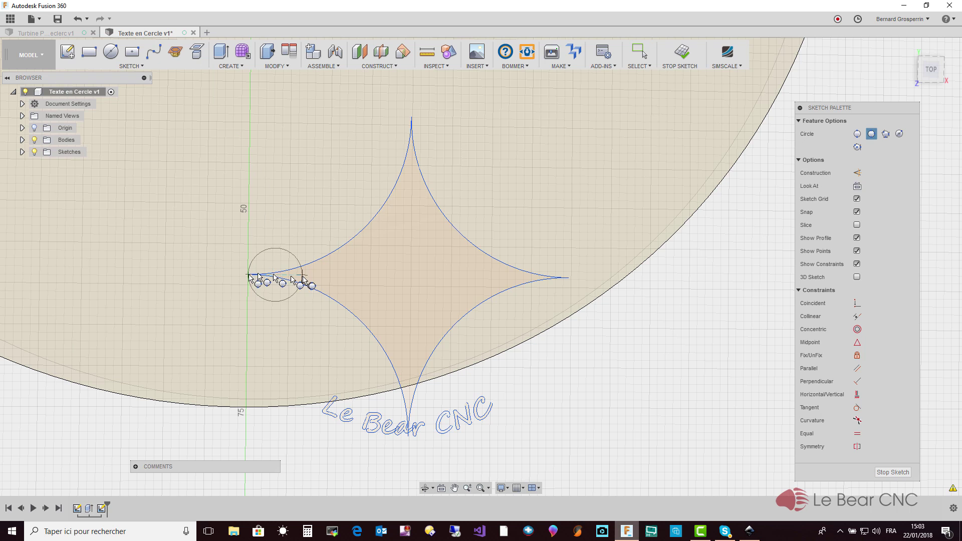
pyautogui.click(568, 278)
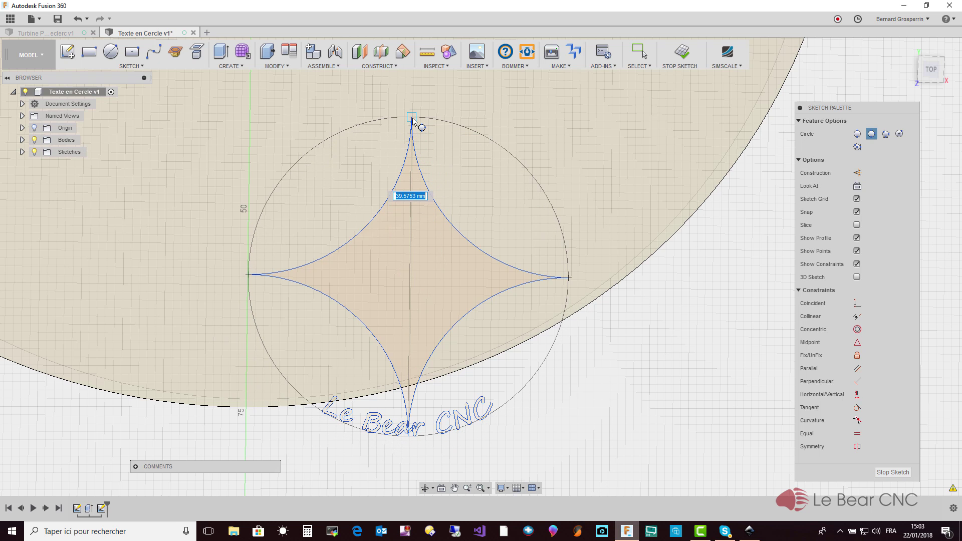
pyautogui.click(412, 120)
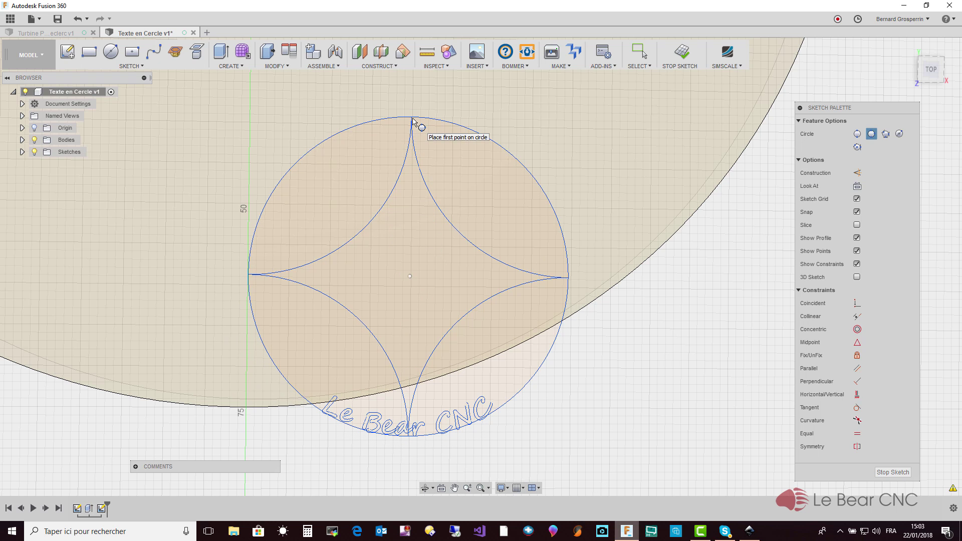
pyautogui.press('Escape')
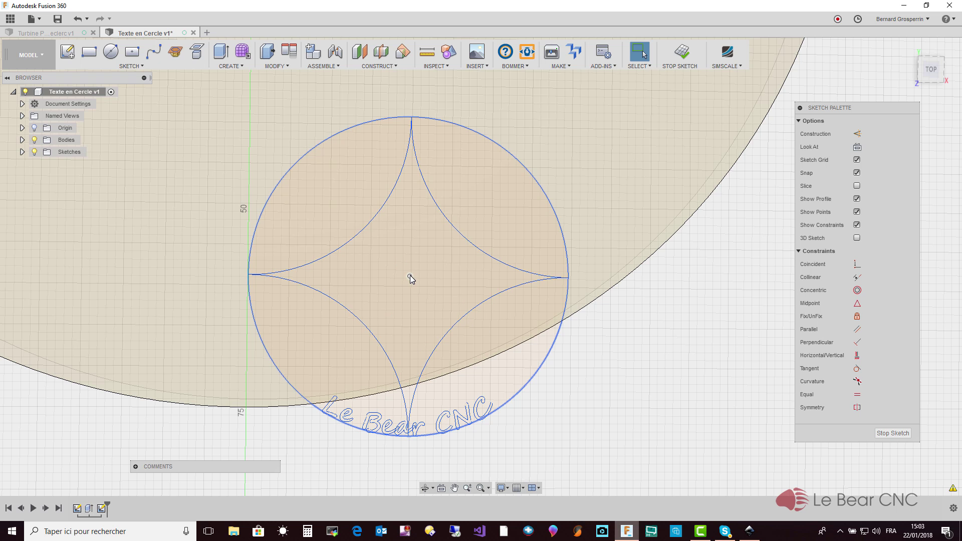
# Delete the four imported star-shaped arcs inside the circle, keeping the circle and the "Le Bear CNC" lettering.
pyautogui.click(364, 231)
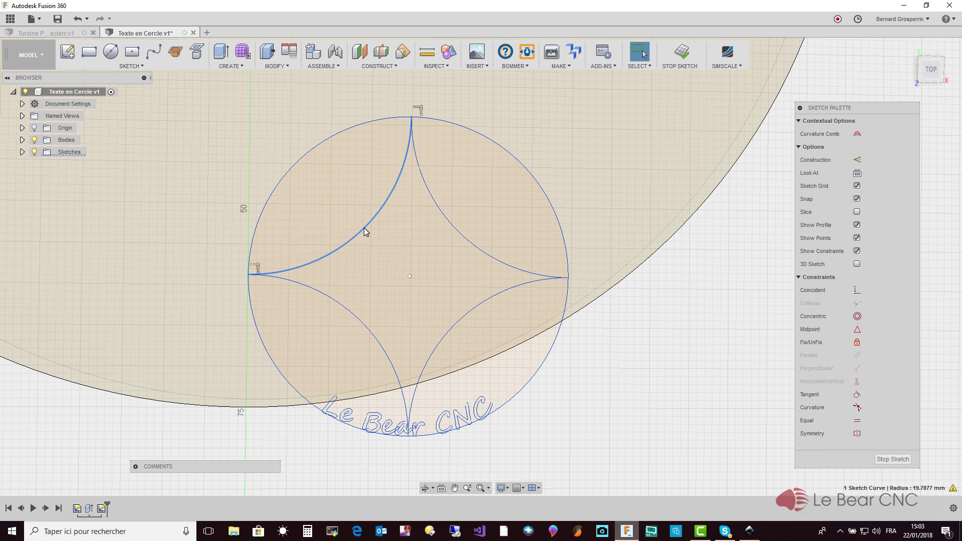
pyautogui.press('Escape')
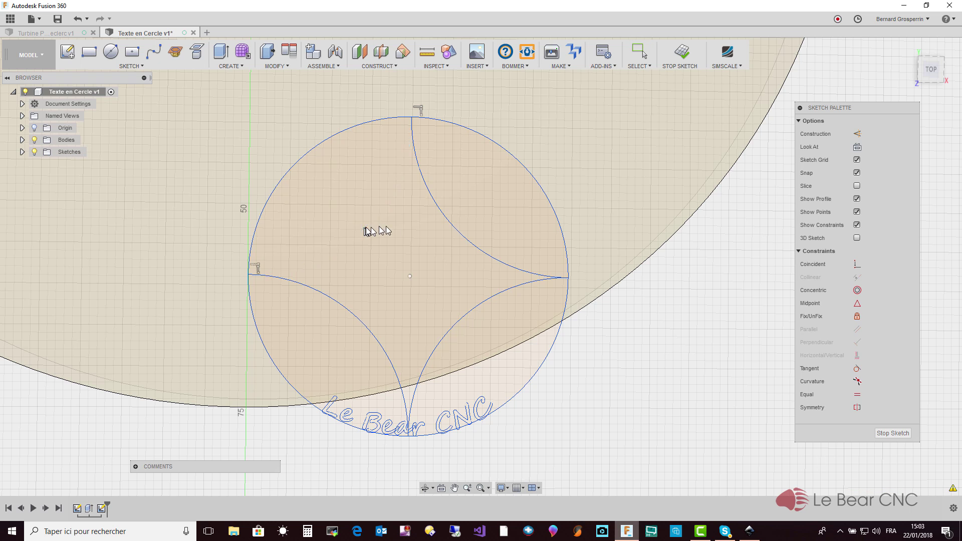
pyautogui.click(371, 229)
pyautogui.press('Escape')
pyautogui.click(445, 220)
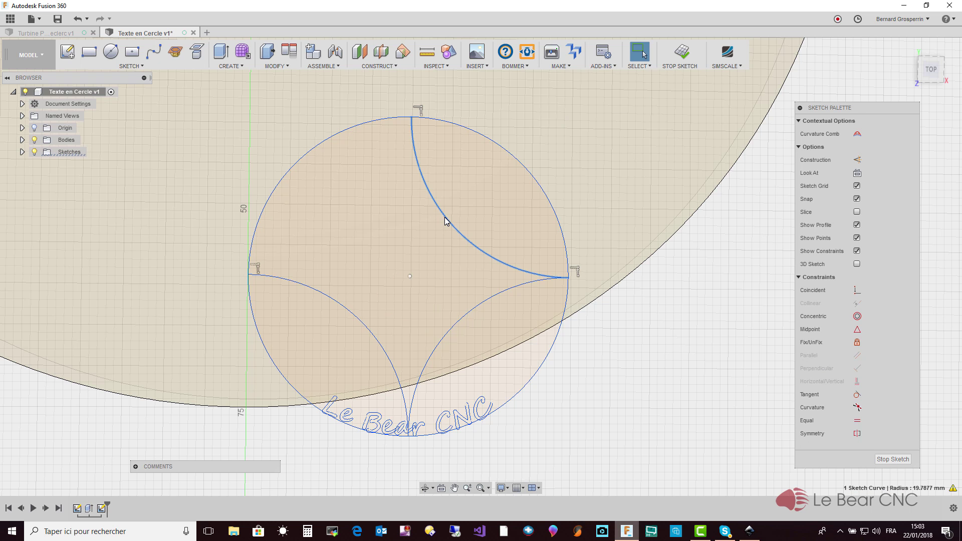
pyautogui.press('Delete')
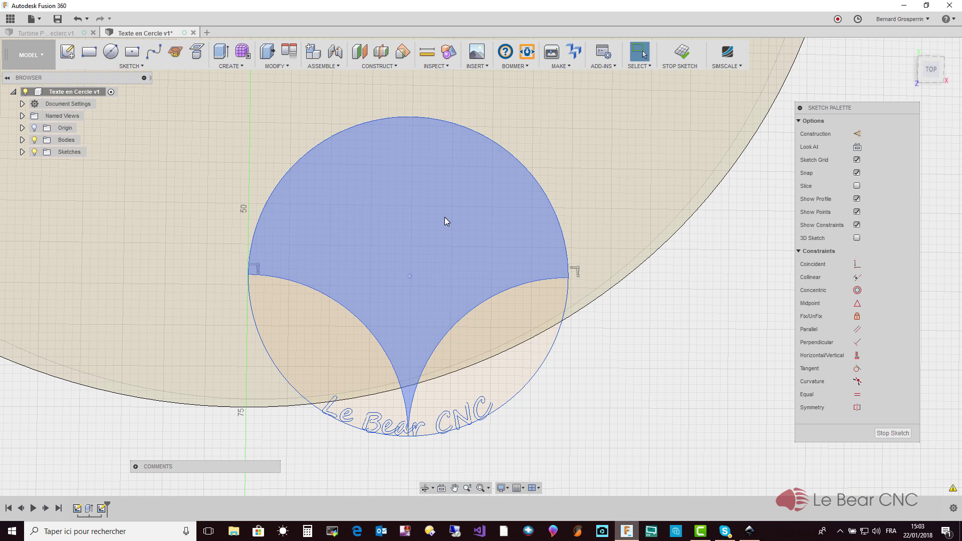
pyautogui.click(477, 308)
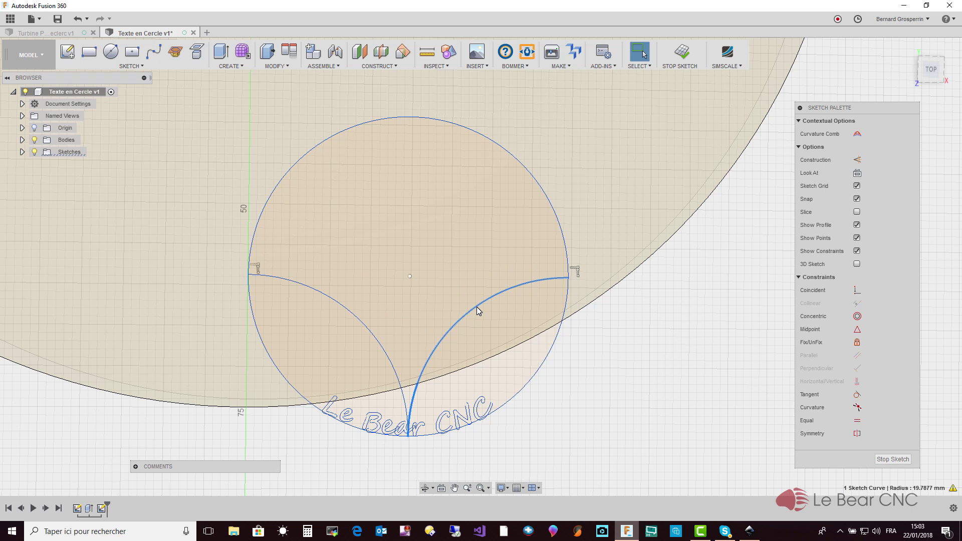
pyautogui.press('Escape')
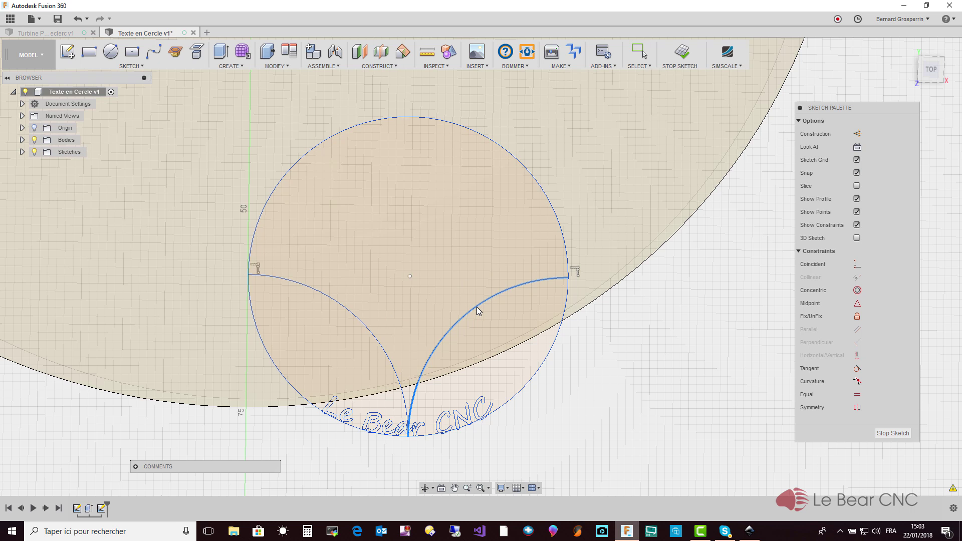
pyautogui.press('Delete')
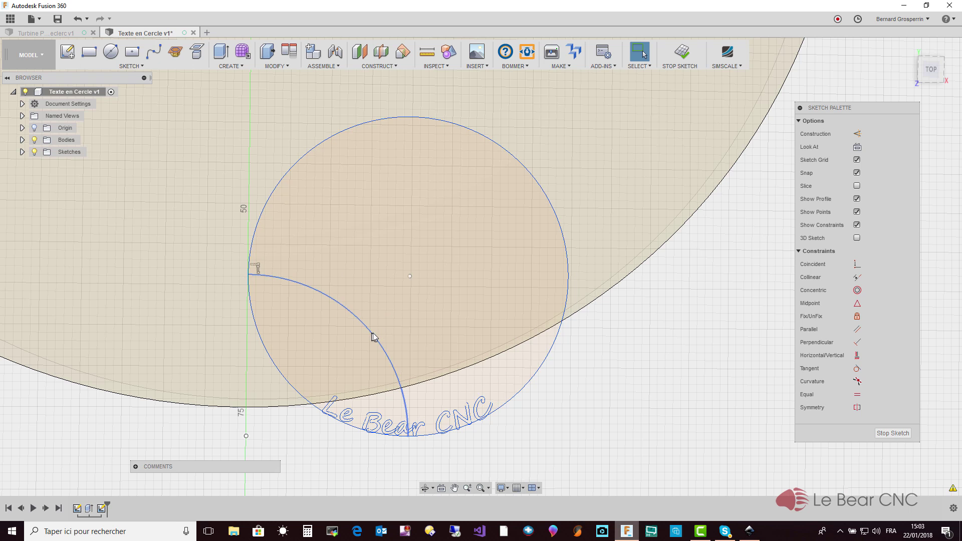
pyautogui.click(373, 336)
pyautogui.press('Escape')
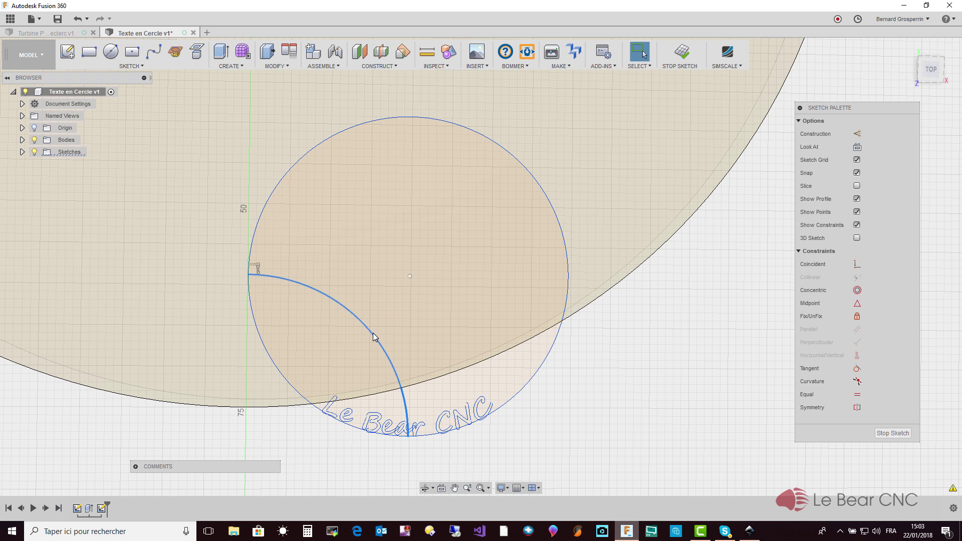
pyautogui.press('Delete')
# Select the circle together with the "Le Bear CNC" lettering and move both so the circle's centre lies on the sketch origin.
pyautogui.scroll(-3, 372, 336)
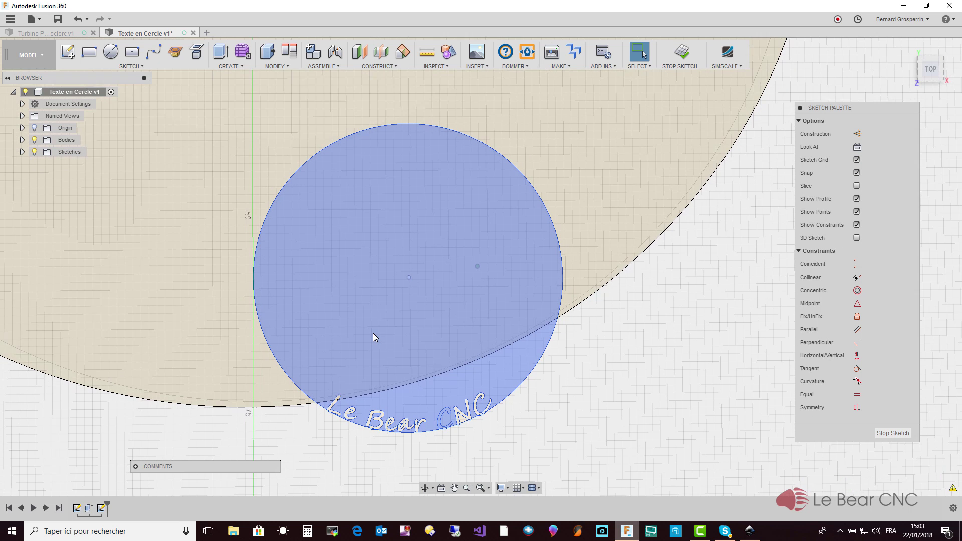
pyautogui.scroll(-4, 372, 337)
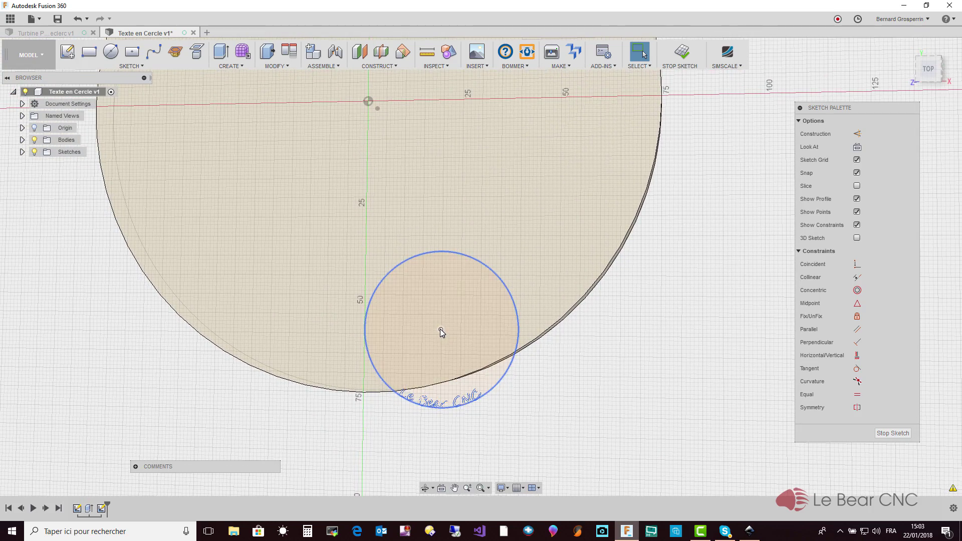
pyautogui.moveTo(440, 330)
pyautogui.mouseDown()
pyautogui.moveTo(374, 151)
pyautogui.moveTo(371, 108)
pyautogui.mouseUp()
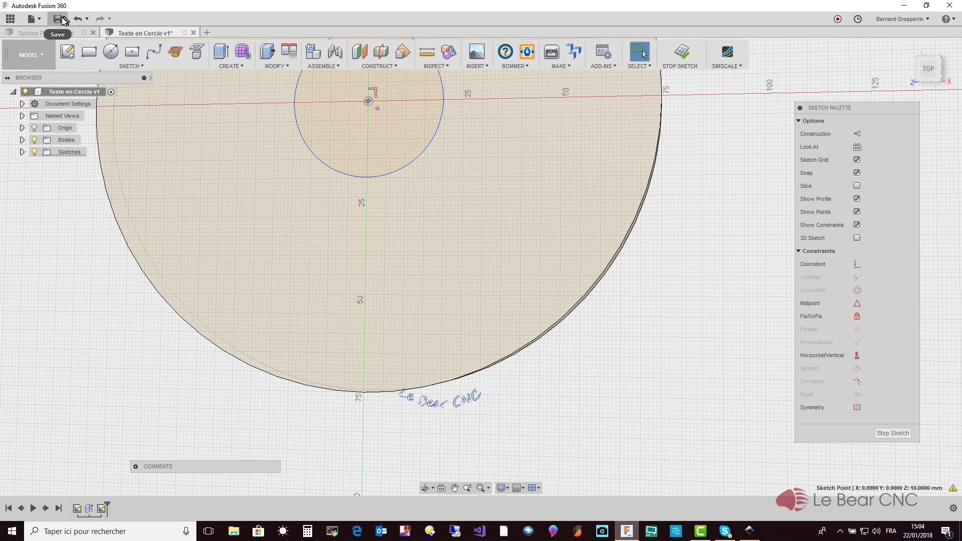
pyautogui.click(78, 19)
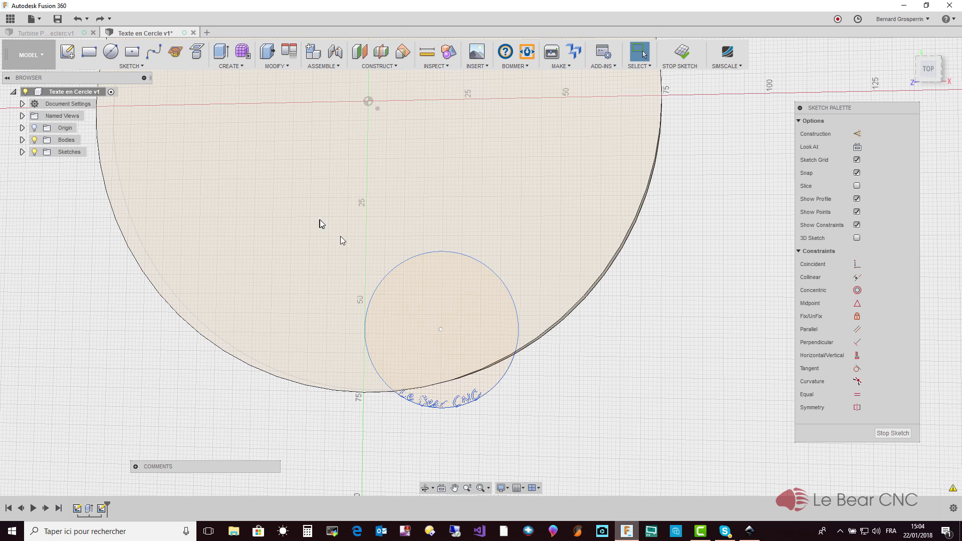
pyautogui.moveTo(337, 241); pyautogui.dragTo(560, 419)
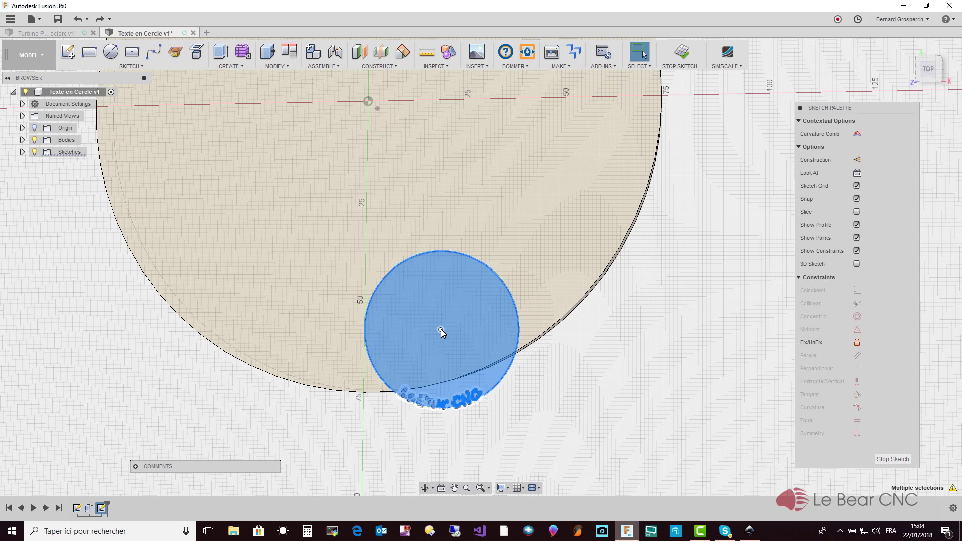
pyautogui.moveTo(441, 328); pyautogui.dragTo(437, 310)
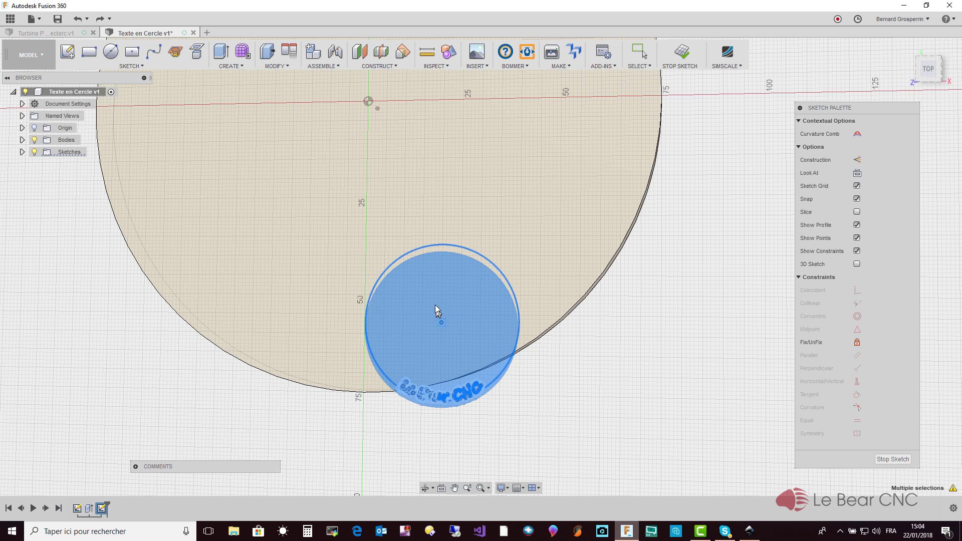
pyautogui.moveTo(388, 194)
pyautogui.mouseDown()
pyautogui.moveTo(373, 157)
pyautogui.moveTo(370, 105)
pyautogui.mouseUp()
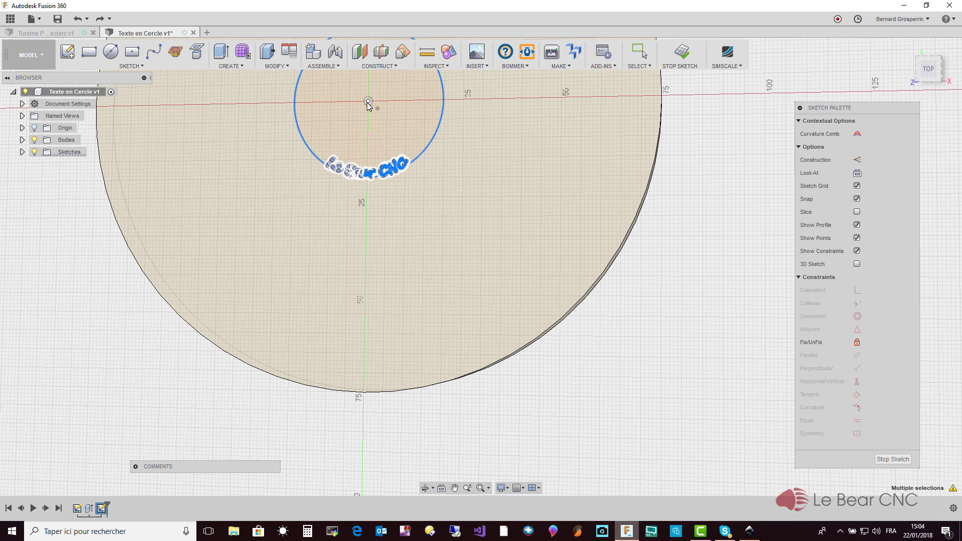
# Enlarge the circle and lettering with Sketch Scale by a factor of 3.4597, and delete the scaled circle.
pyautogui.click(928, 70)
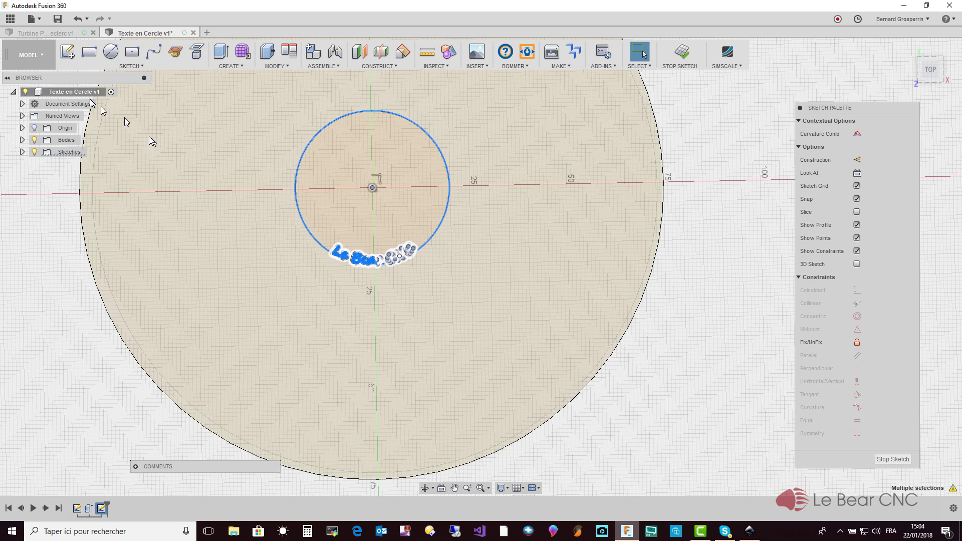
pyautogui.click(130, 67)
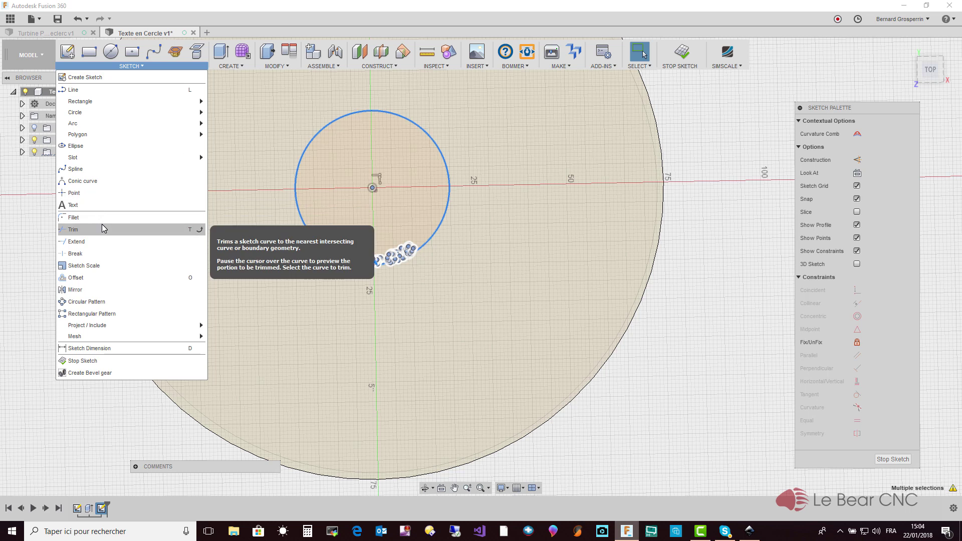
pyautogui.click(89, 264)
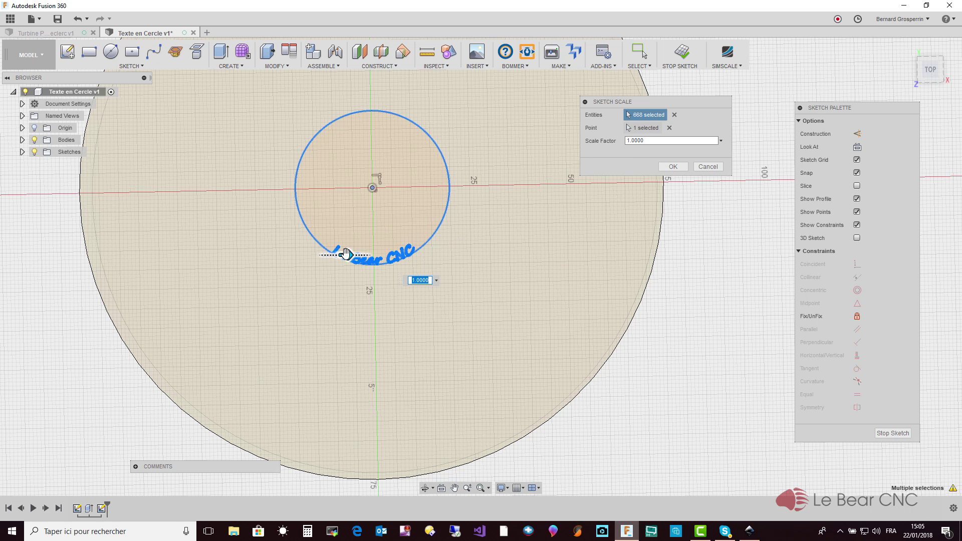
pyautogui.moveTo(346, 254); pyautogui.dragTo(441, 302)
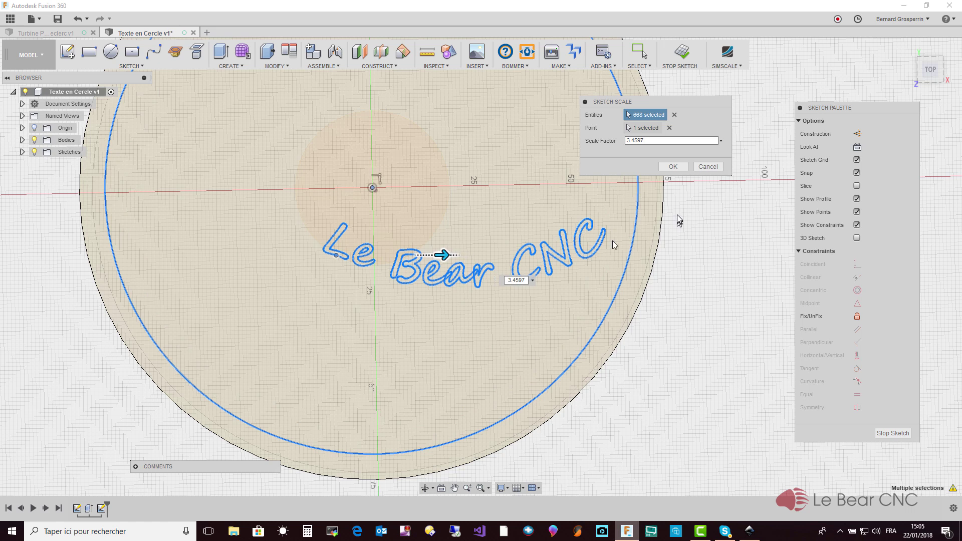
pyautogui.click(676, 167)
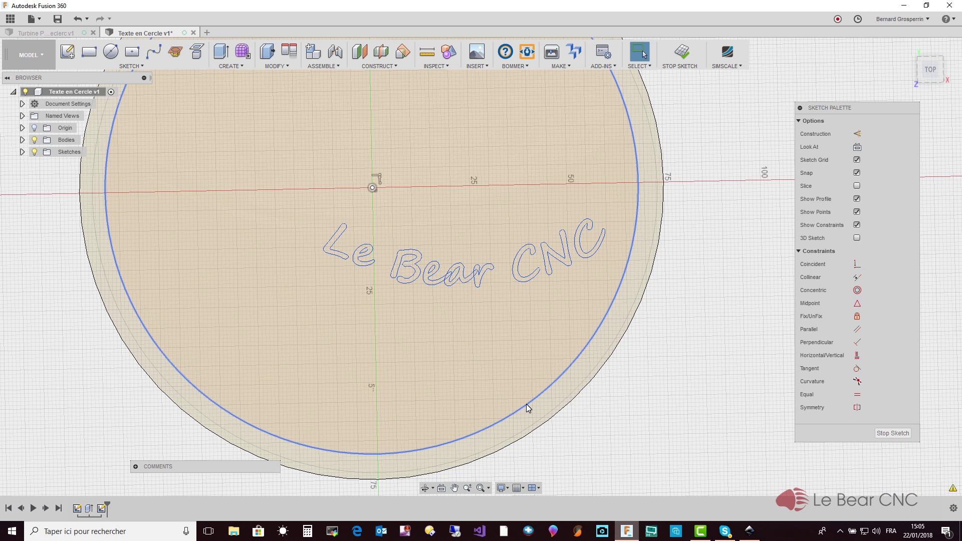
pyautogui.click(525, 404)
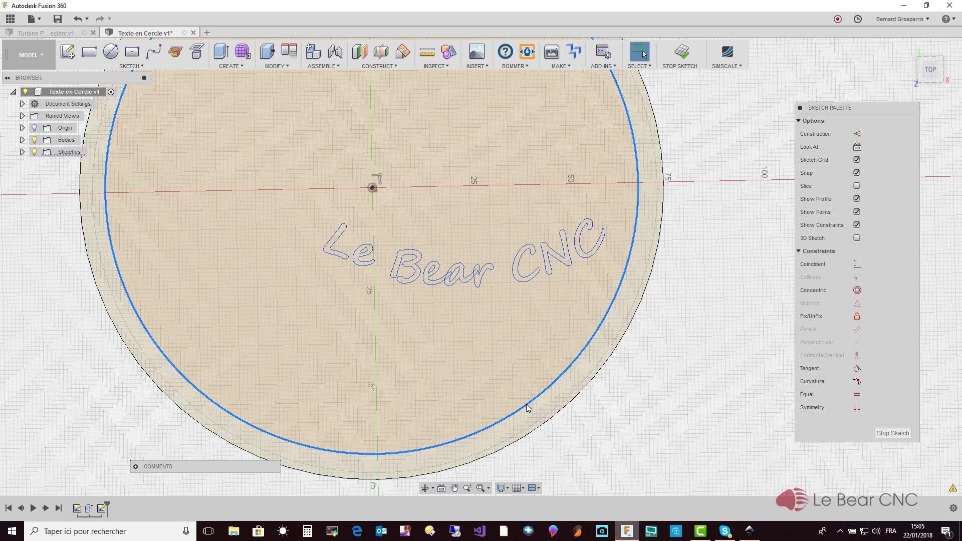
pyautogui.press('Delete')
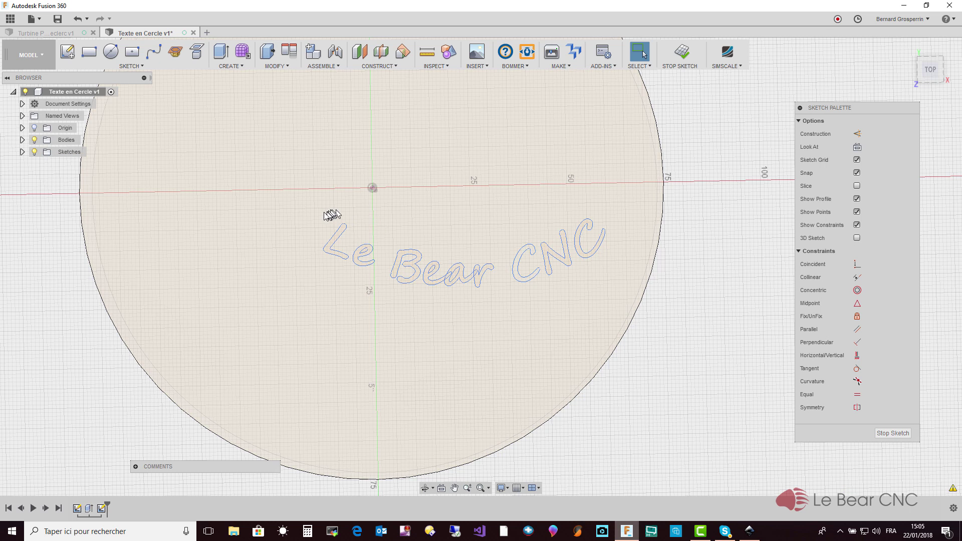
# Move the complete "Le Bear CNC" lettering down close to the disc's lower rim, roughly centred on the vertical axis, and finish the sketch.
pyautogui.moveTo(323, 212)
pyautogui.mouseDown()
pyautogui.moveTo(626, 279)
pyautogui.moveTo(627, 294)
pyautogui.mouseUp()
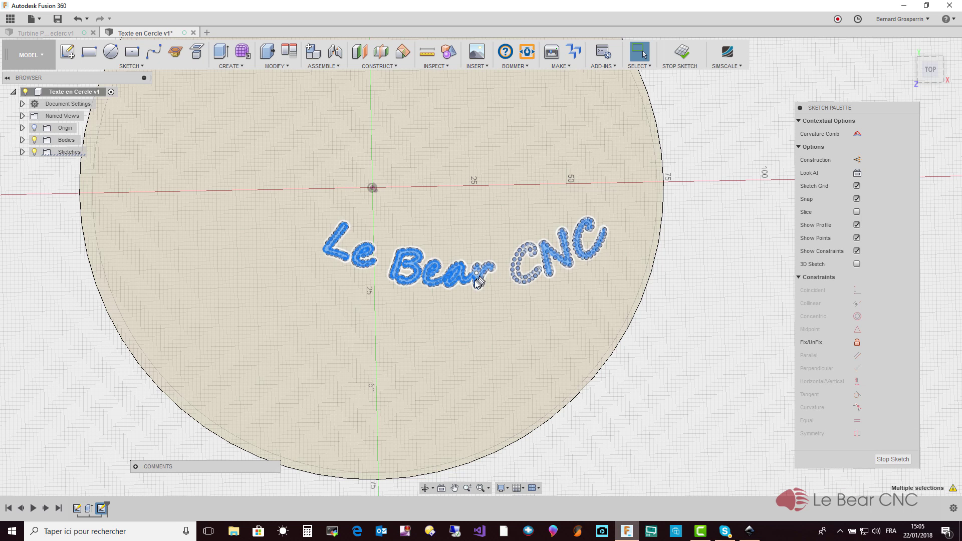
pyautogui.moveTo(478, 283)
pyautogui.mouseDown()
pyautogui.moveTo(438, 327)
pyautogui.moveTo(414, 404)
pyautogui.moveTo(390, 432)
pyautogui.moveTo(390, 453)
pyautogui.moveTo(399, 447)
pyautogui.mouseUp()
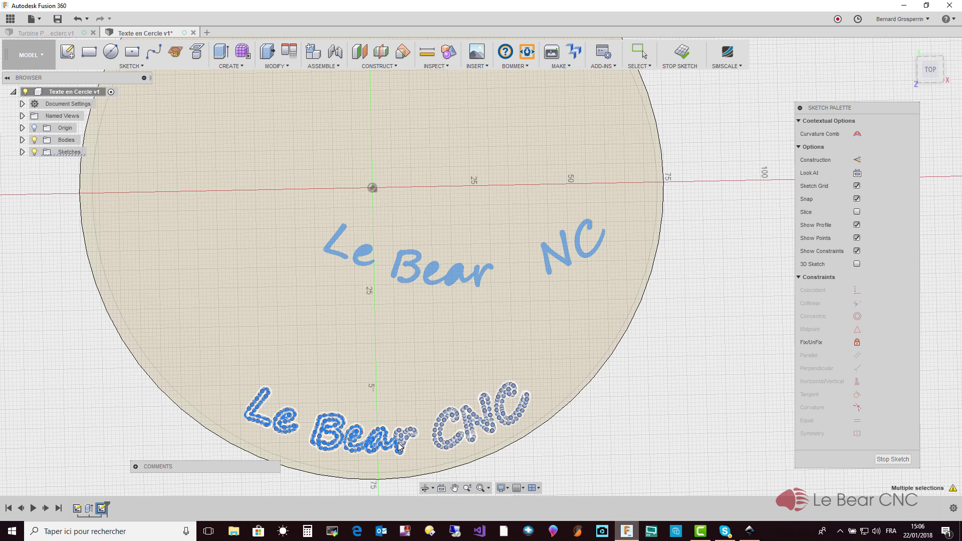
pyautogui.moveTo(398, 442)
pyautogui.mouseDown()
pyautogui.moveTo(505, 363)
pyautogui.moveTo(488, 367)
pyautogui.mouseUp()
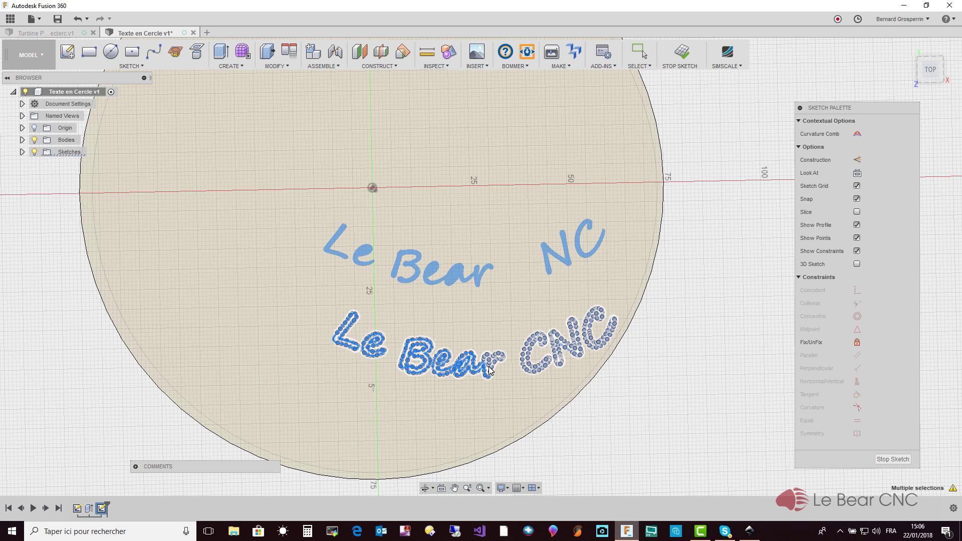
pyautogui.moveTo(490, 372)
pyautogui.mouseDown()
pyautogui.moveTo(371, 425)
pyautogui.moveTo(401, 433)
pyautogui.mouseUp()
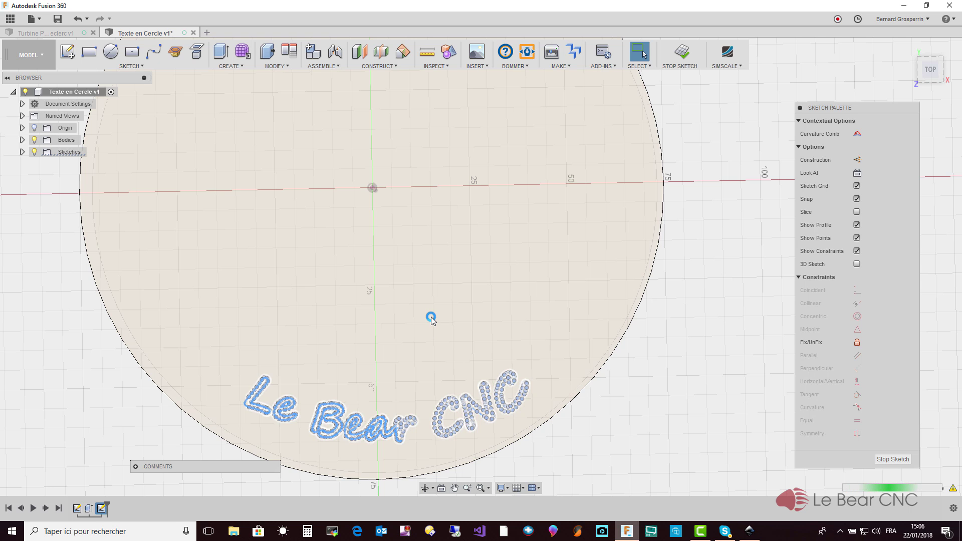
pyautogui.click(432, 318)
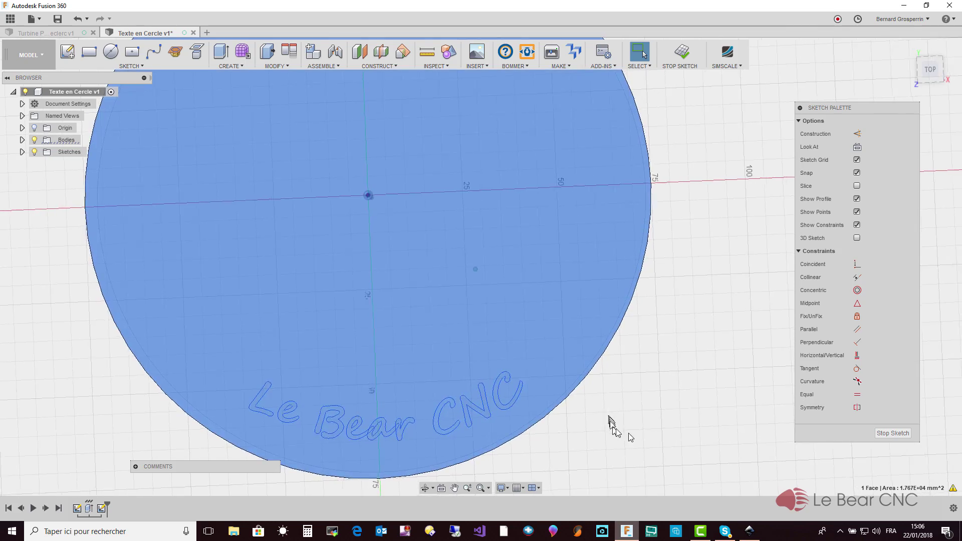
pyautogui.click(628, 434)
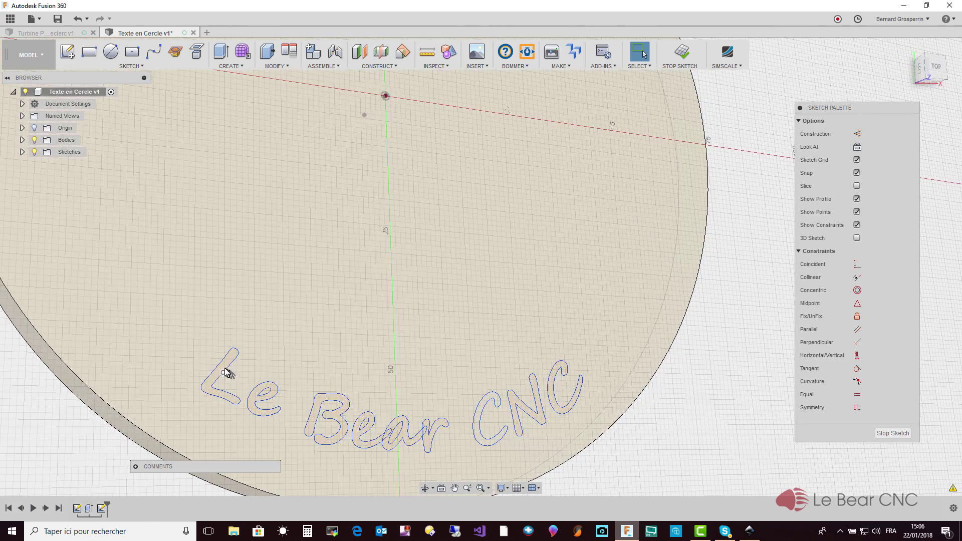
pyautogui.click(225, 370)
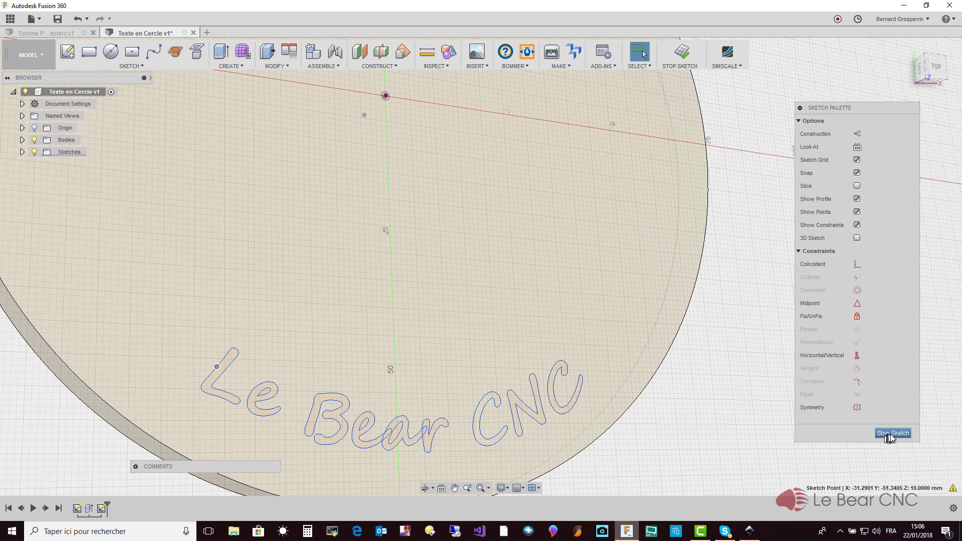
pyautogui.click(893, 432)
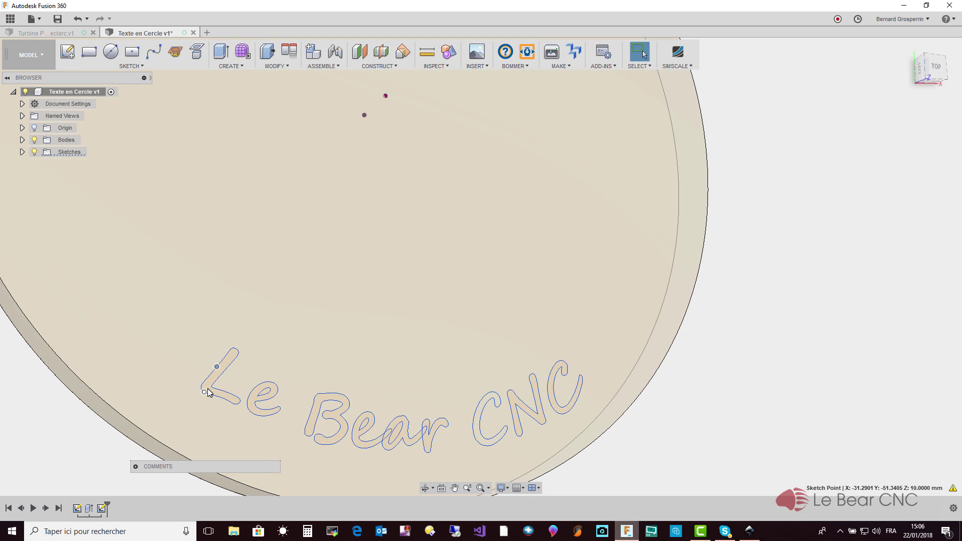
# Select the closed letter profiles of the "Le Bear CNC" lettering, leaving out the first C of "CNC".
pyautogui.keyDown('shift'); pyautogui.moveTo(206, 390); pyautogui.dragTo(208, 389, button='middle'); pyautogui.keyUp('shift')
pyautogui.scroll(4, 199, 325)
pyautogui.click(139, 282)
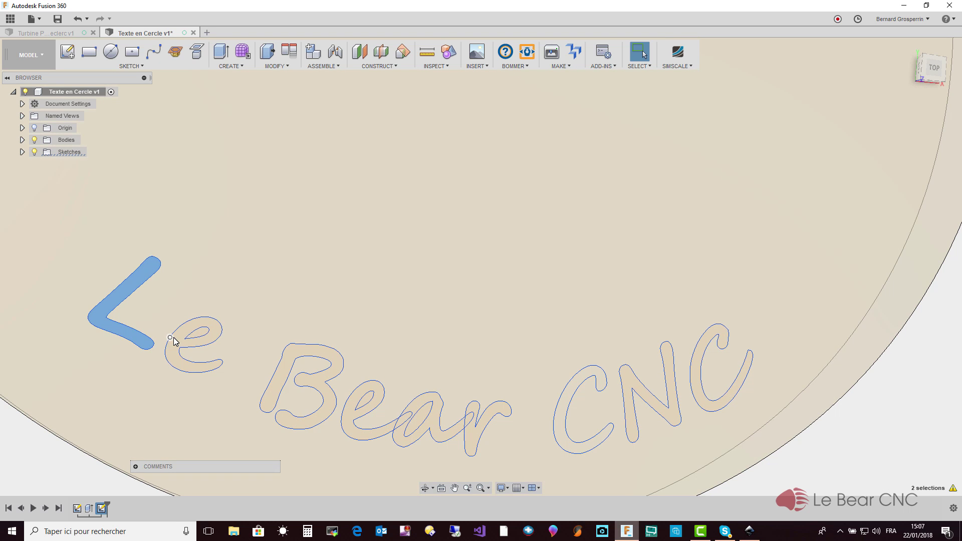
pyautogui.keyDown('ctrl'); pyautogui.click(174, 341); pyautogui.keyUp('ctrl')
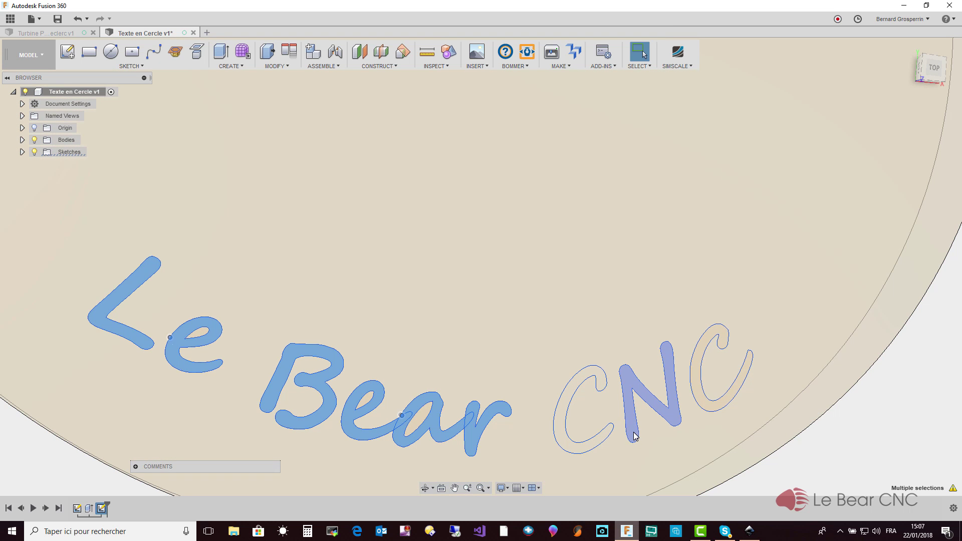
pyautogui.keyDown('ctrl'); pyautogui.click(634, 436); pyautogui.keyUp('ctrl')
pyautogui.keyDown('ctrl'); pyautogui.click(712, 410); pyautogui.keyUp('ctrl')
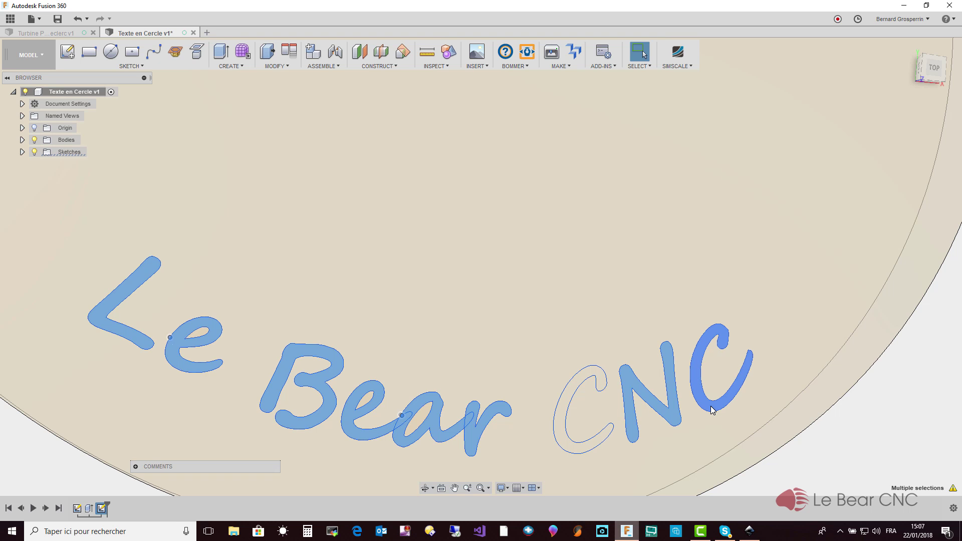
# Extrude the selected letter profiles downward into the disc with the Cut operation.
pyautogui.rightClick(712, 409)
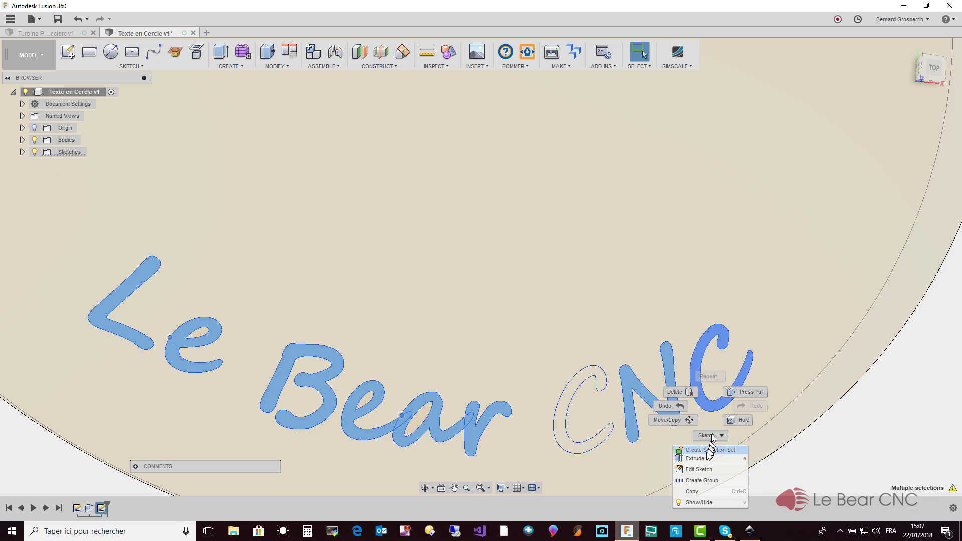
pyautogui.click(696, 458)
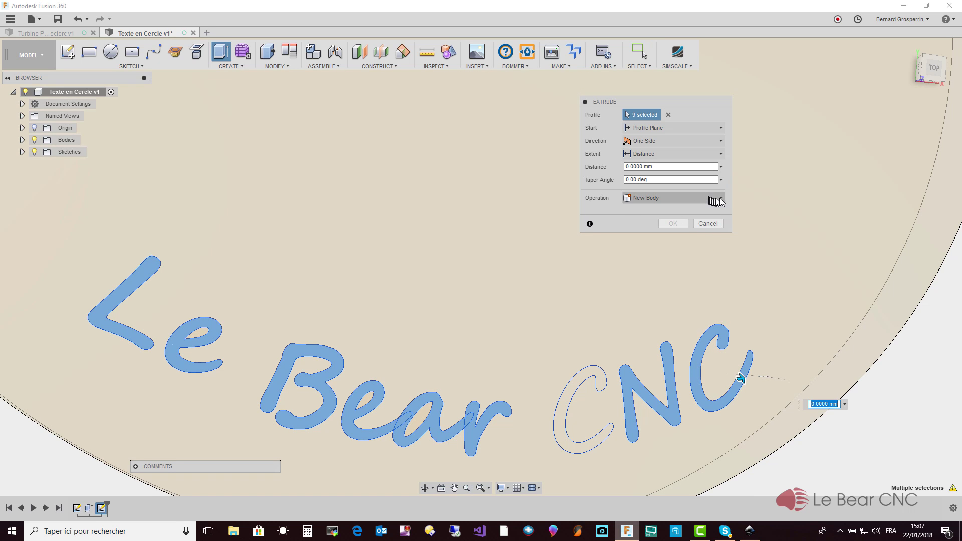
pyautogui.click(716, 197)
pyautogui.click(651, 224)
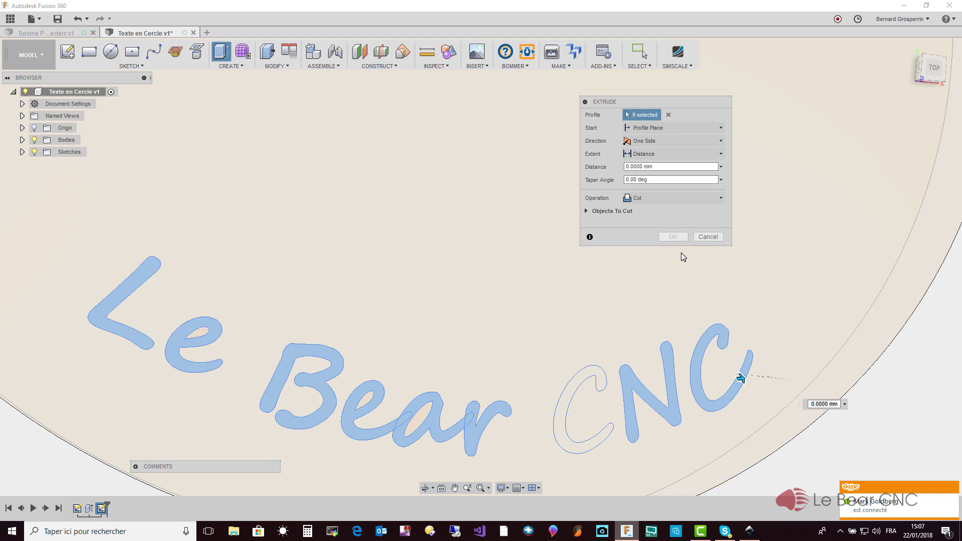
pyautogui.keyDown('shift'); pyautogui.moveTo(683, 255); pyautogui.dragTo(687, 335, button='middle'); pyautogui.keyUp('shift')
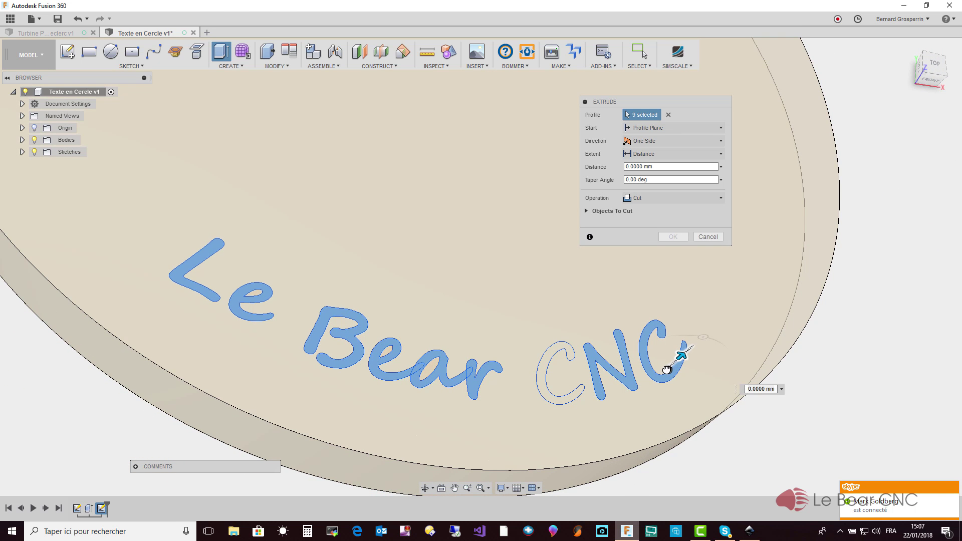
pyautogui.moveTo(666, 370); pyautogui.dragTo(664, 375)
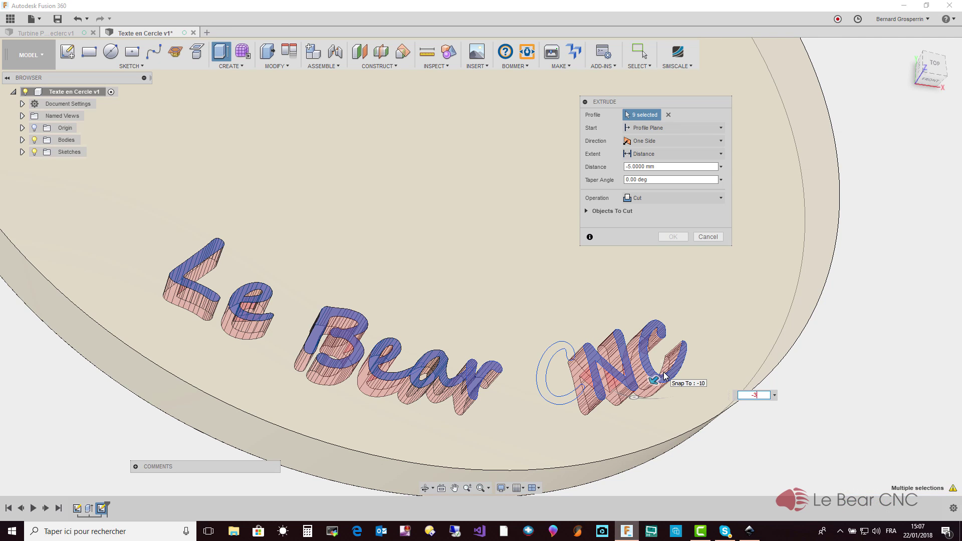
pyautogui.press('Return')
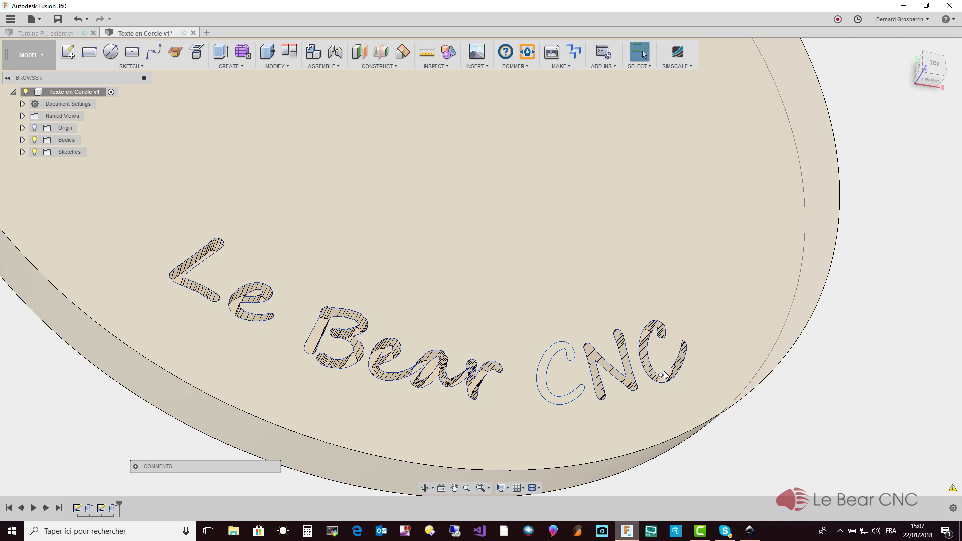
# Examine the outline of the uncut first C of "CNC" up close, including inside the lettering sketch, and finish the sketch.
pyautogui.scroll(5, 663, 373)
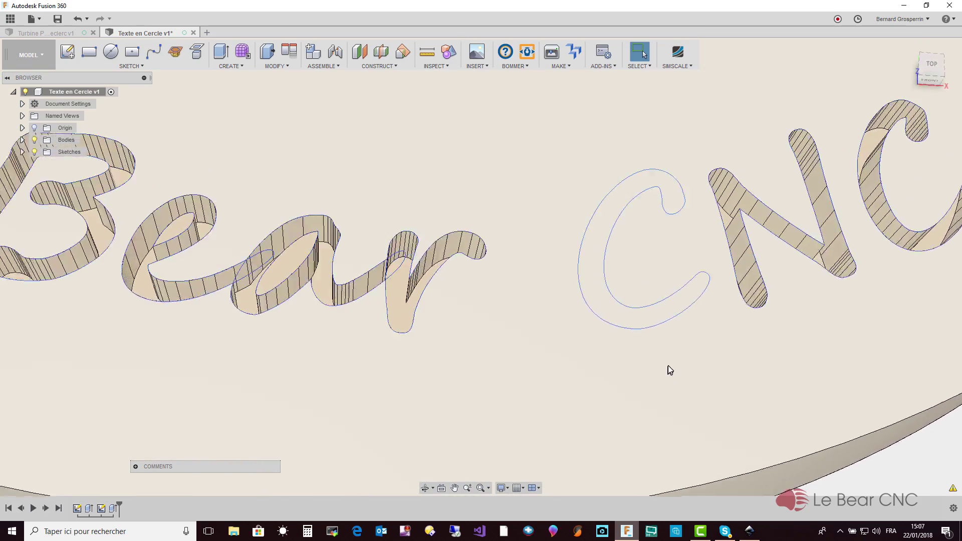
pyautogui.scroll(6, 669, 363)
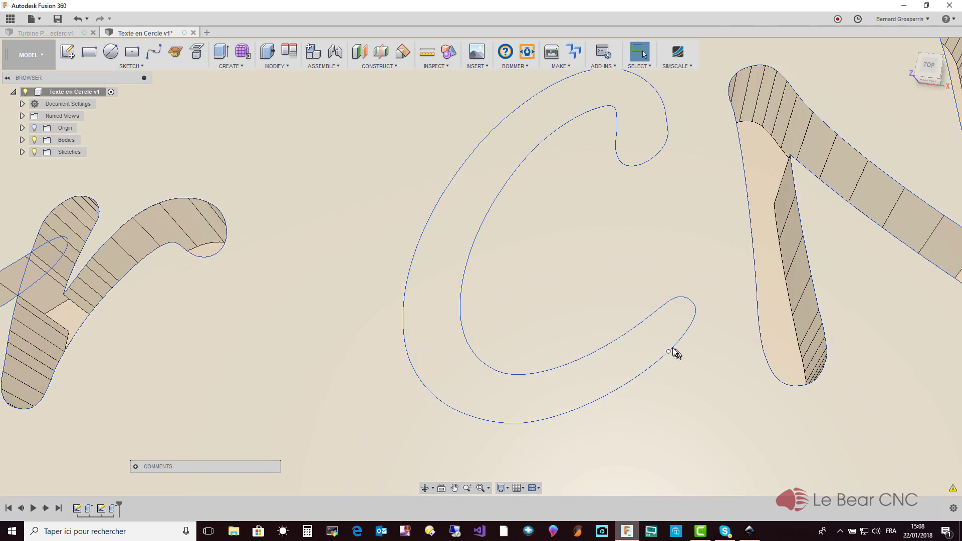
pyautogui.scroll(5, 669, 361)
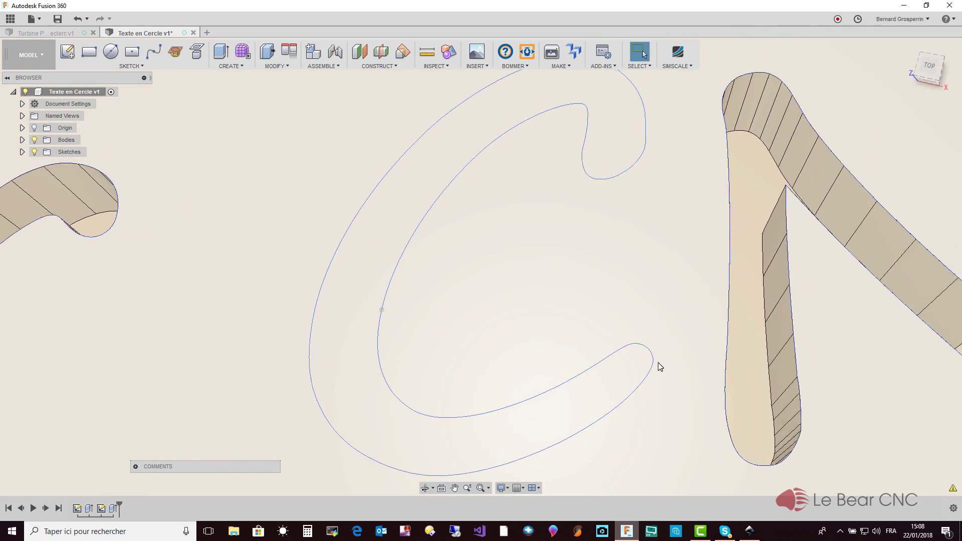
pyautogui.moveTo(655, 372)
pyautogui.mouseDown(button='middle')
pyautogui.moveTo(659, 343)
pyautogui.moveTo(612, 355)
pyautogui.moveTo(610, 397)
pyautogui.mouseUp(button='middle')
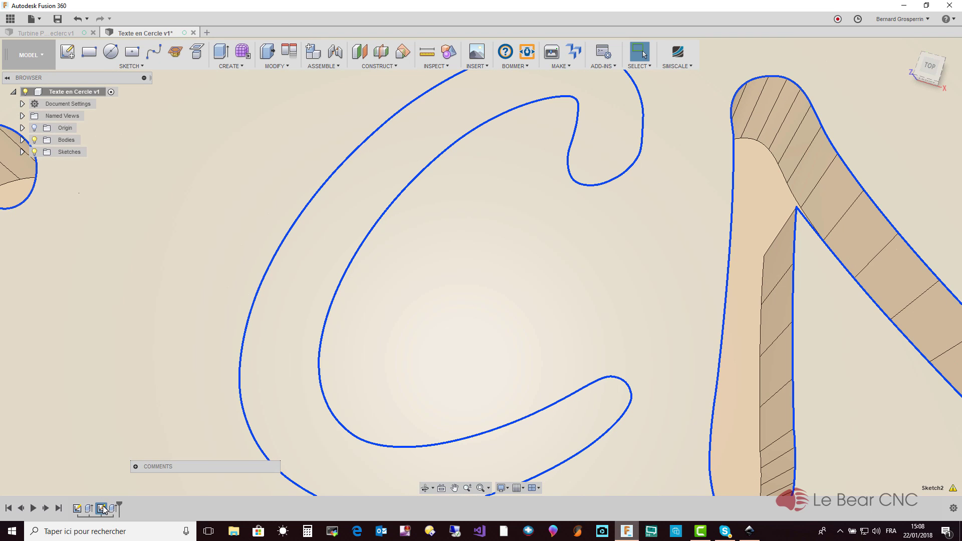
pyautogui.rightClick(102, 509)
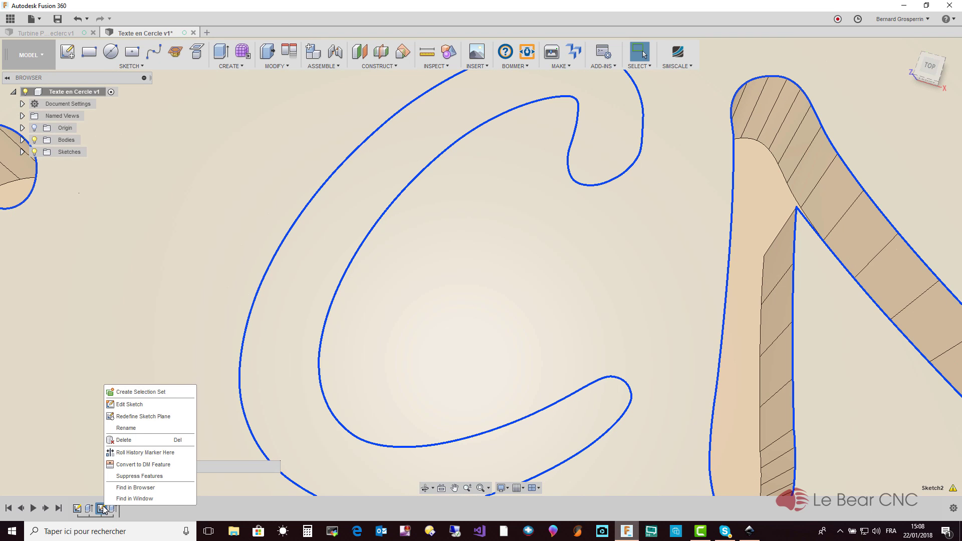
pyautogui.click(147, 405)
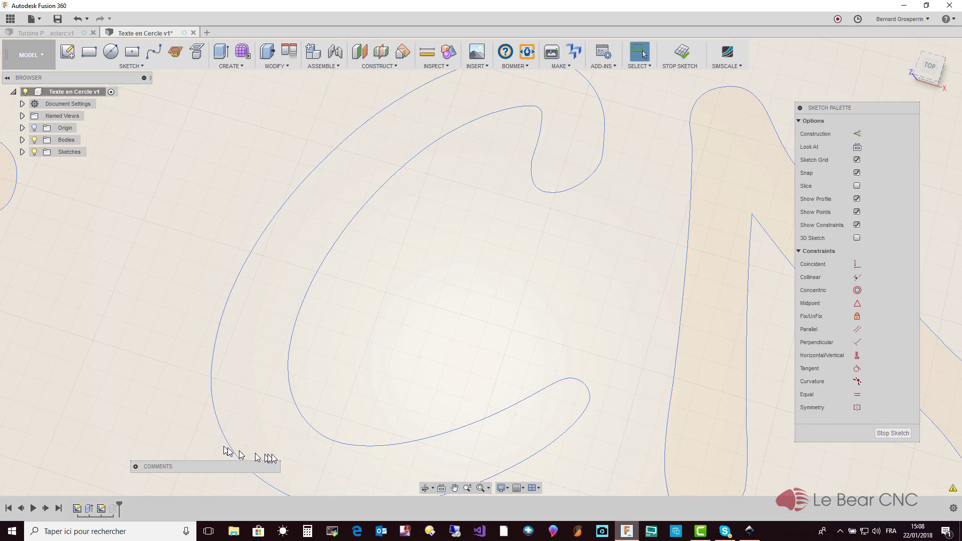
pyautogui.click(299, 479)
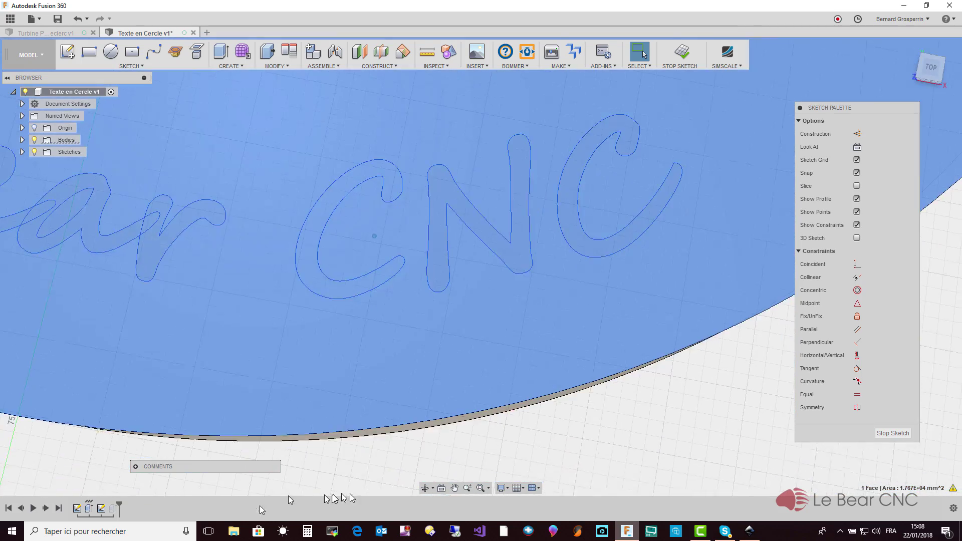
pyautogui.click(367, 481)
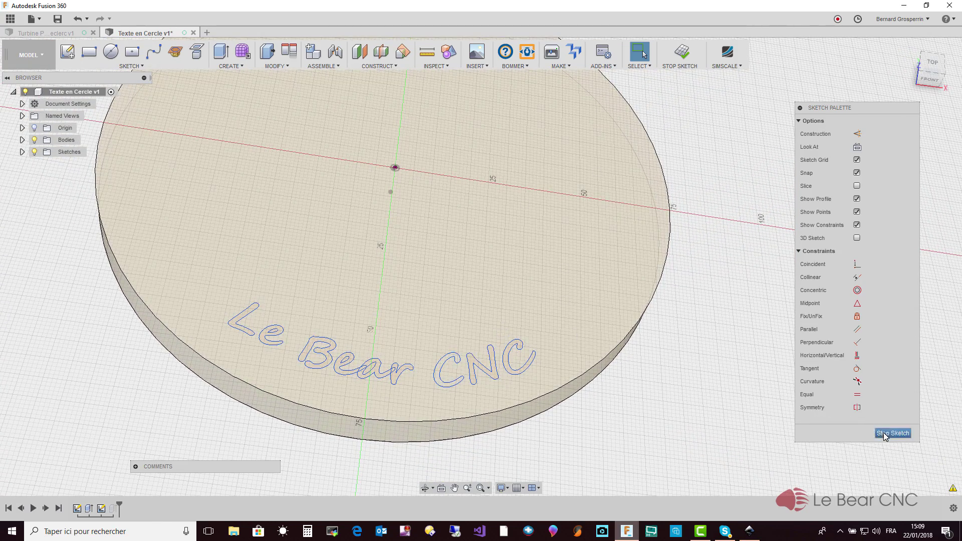
pyautogui.click(882, 432)
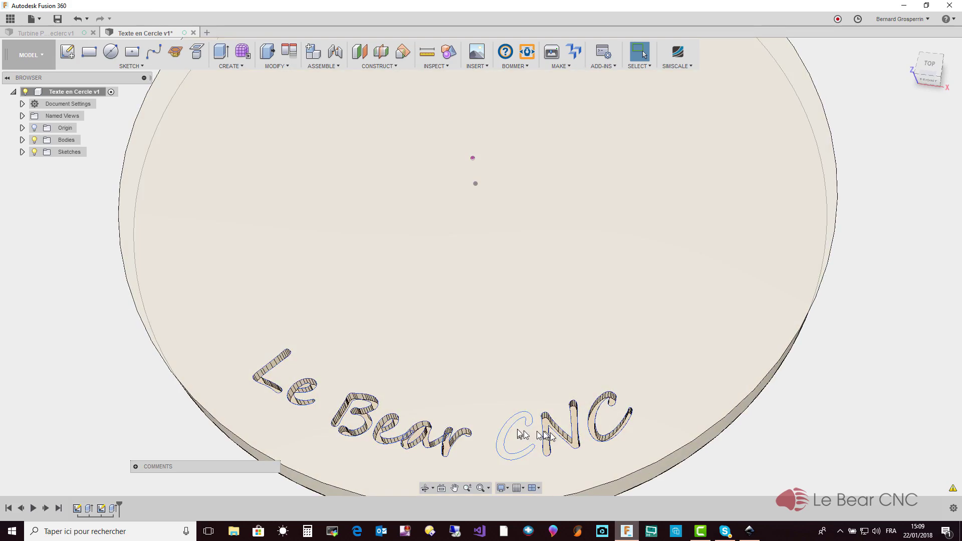
# Reopen the lettering sketch and trace around the first C of "CNC" with a closed spline, following its outer and inner edges.
pyautogui.scroll(3, 520, 449)
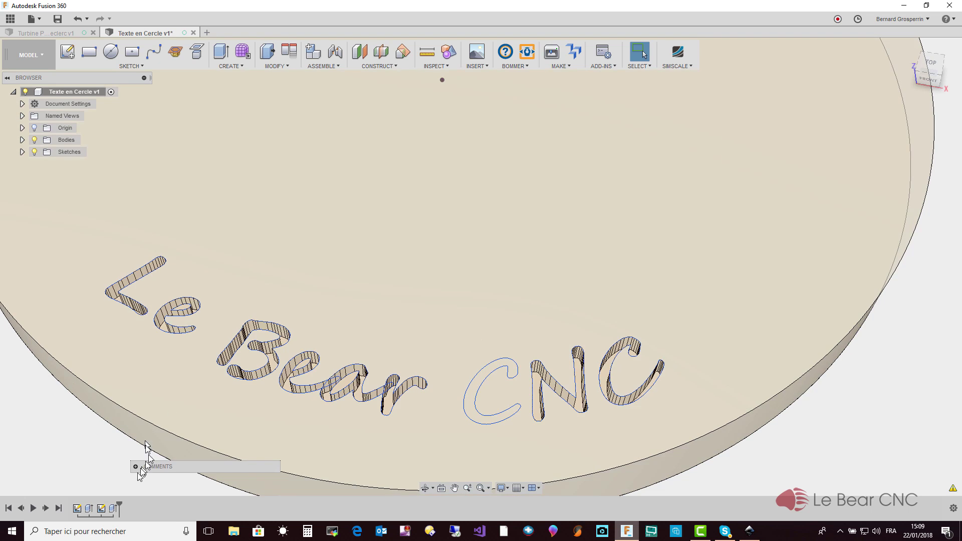
pyautogui.rightClick(102, 508)
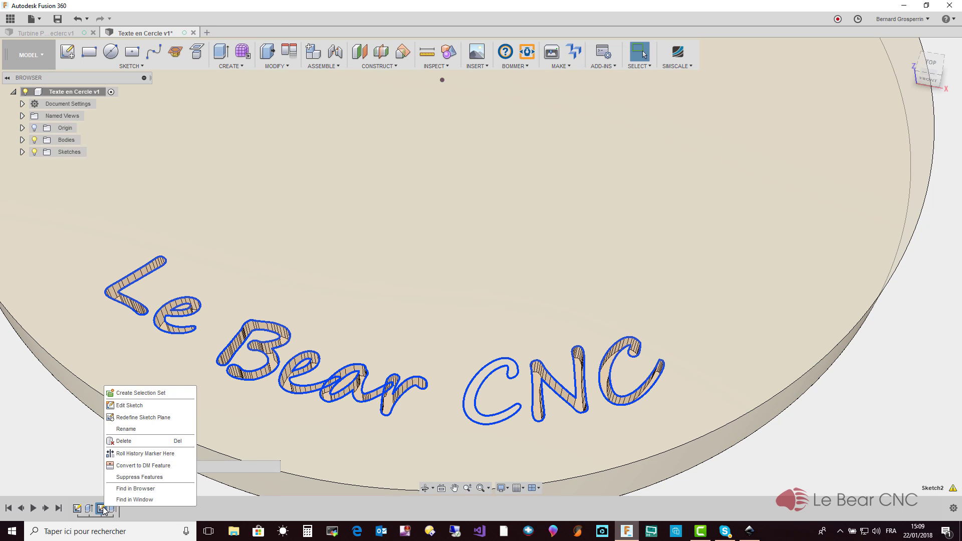
pyautogui.click(131, 406)
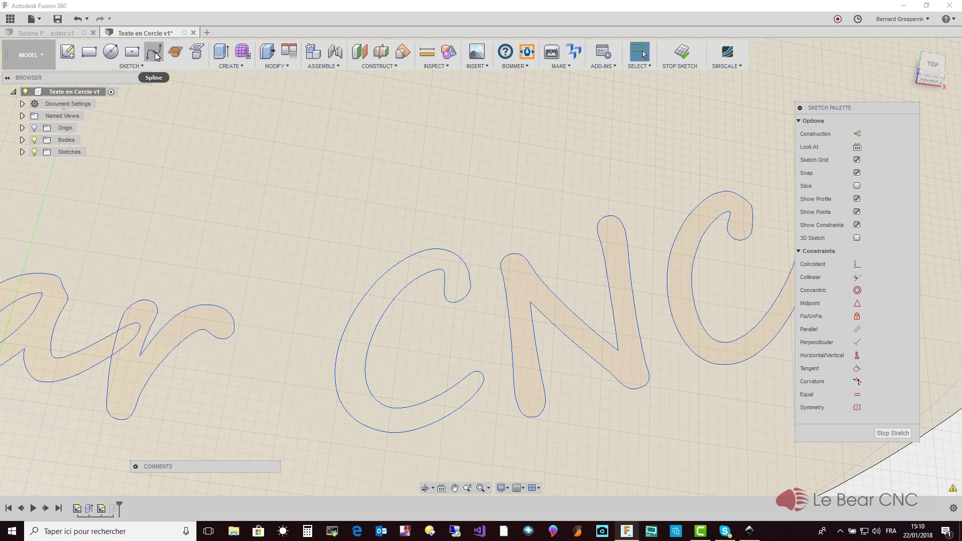
pyautogui.click(153, 51)
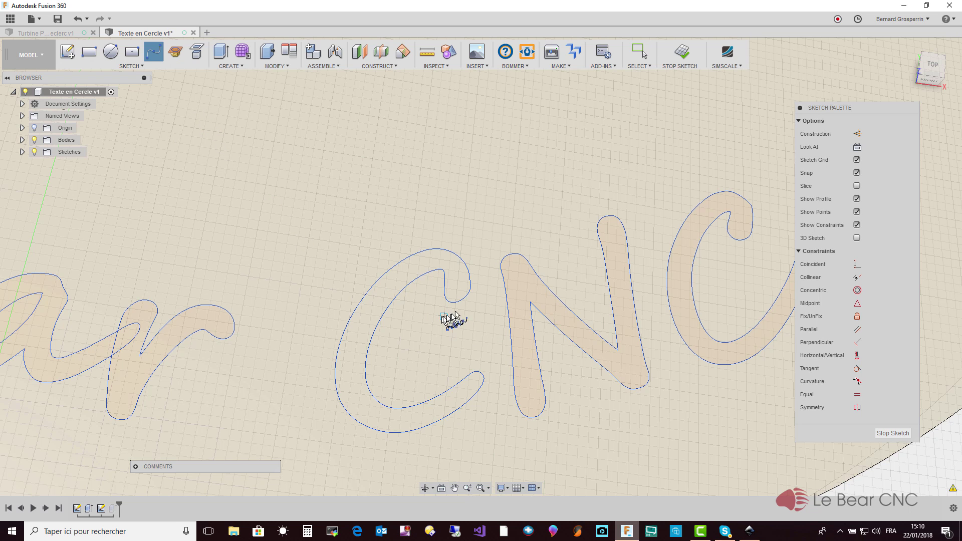
pyautogui.click(444, 316)
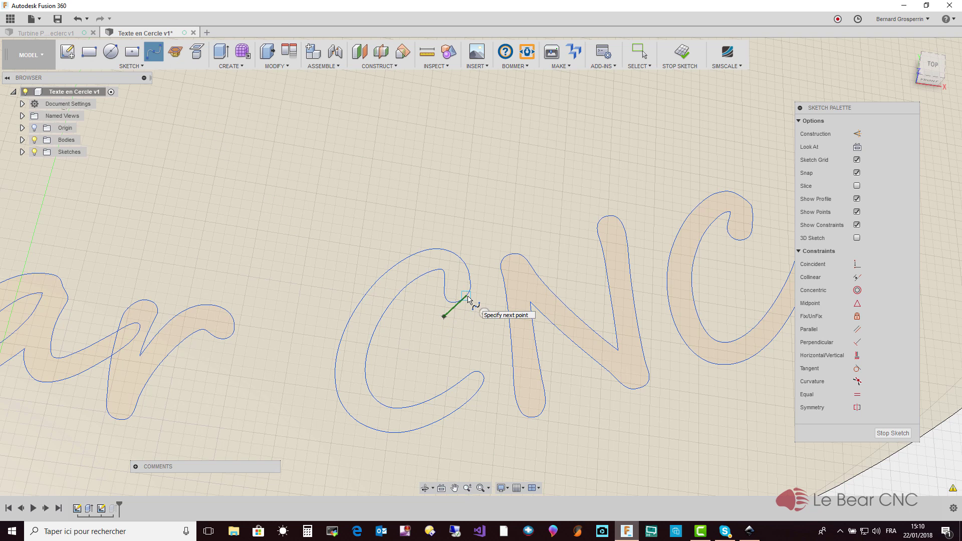
pyautogui.click(466, 296)
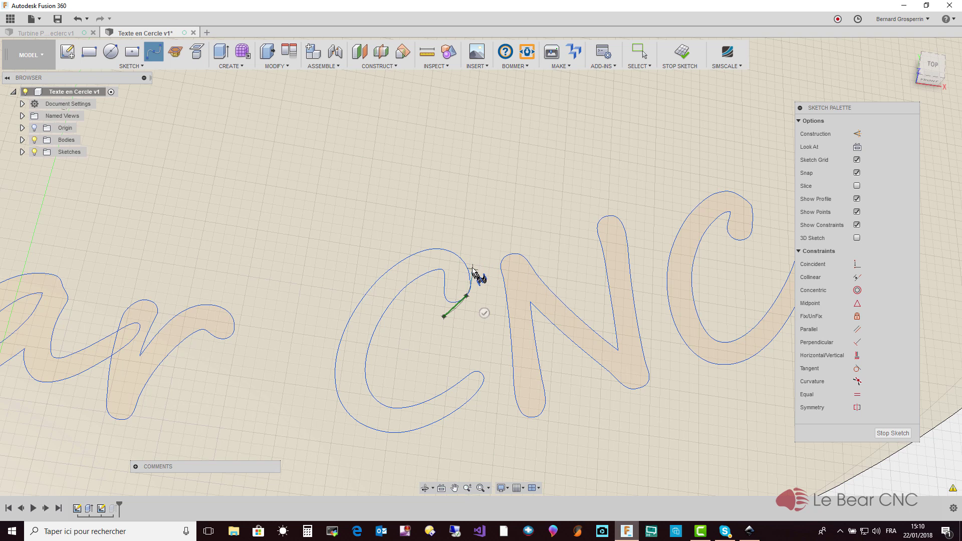
pyautogui.click(404, 247)
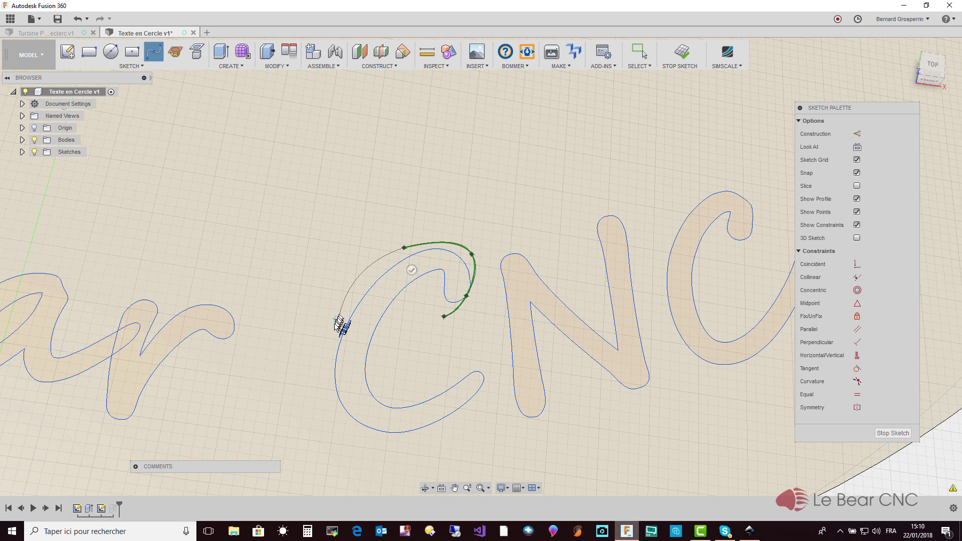
pyautogui.click(337, 330)
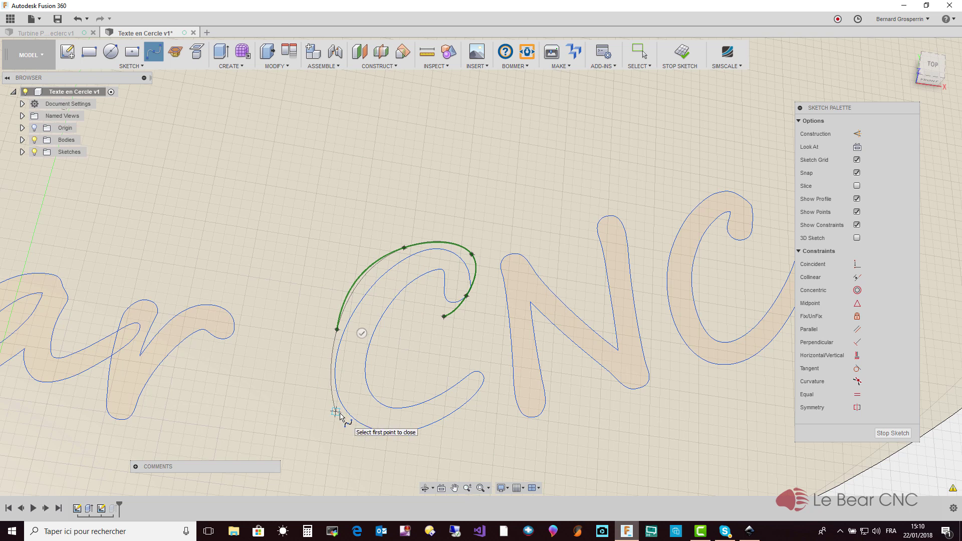
pyautogui.click(336, 412)
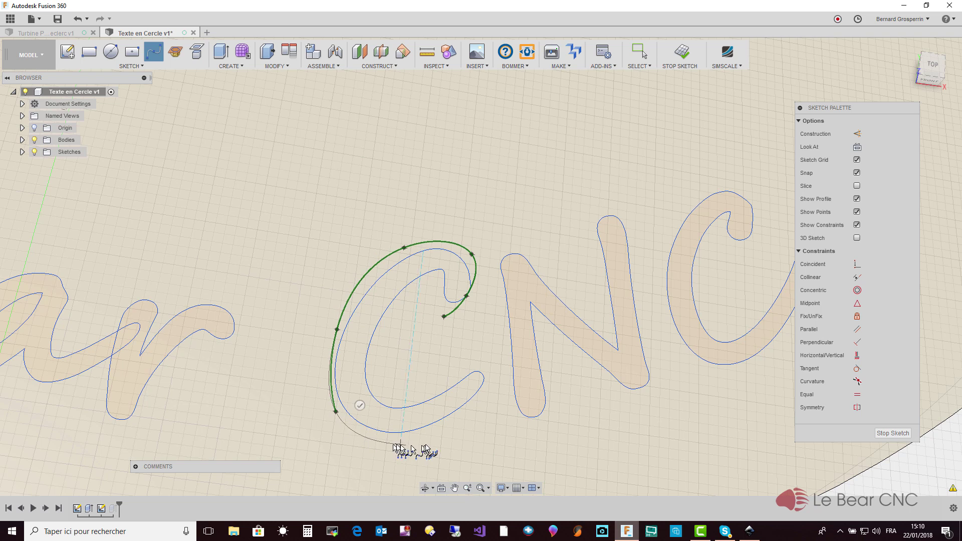
pyautogui.click(449, 429)
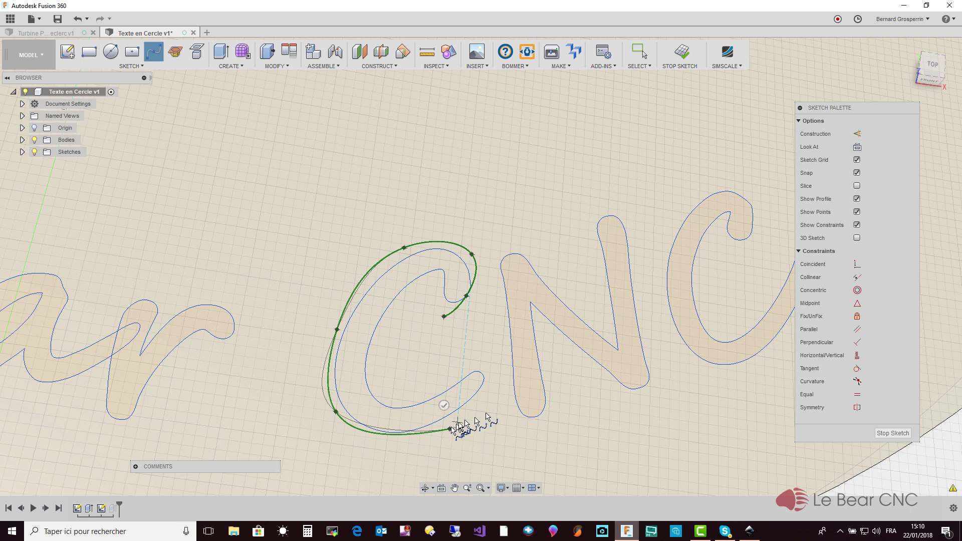
pyautogui.click(497, 371)
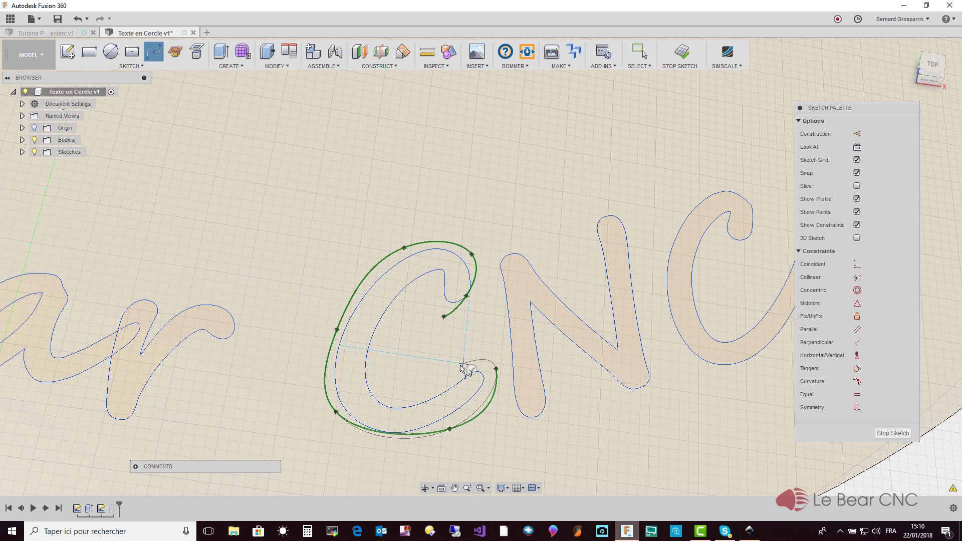
pyautogui.click(463, 365)
pyautogui.click(392, 399)
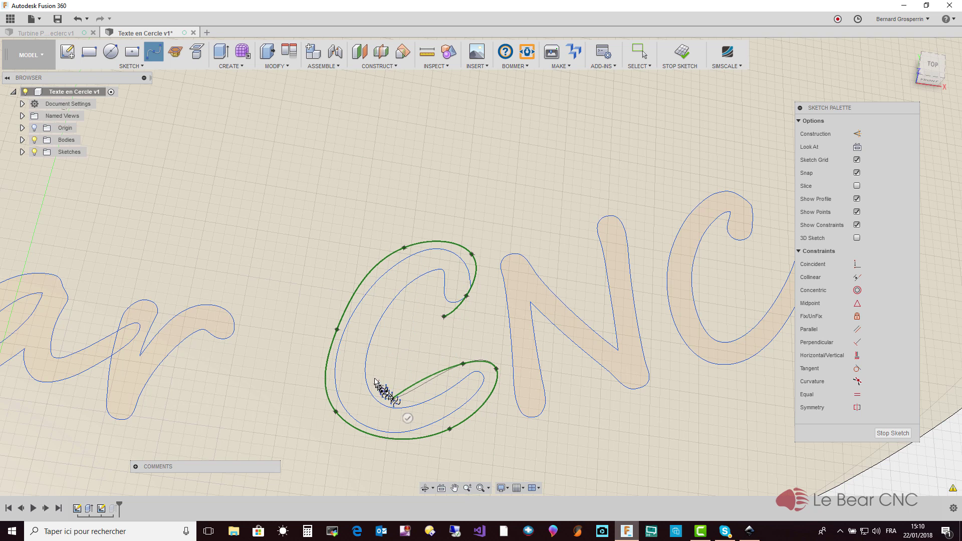
pyautogui.click(372, 356)
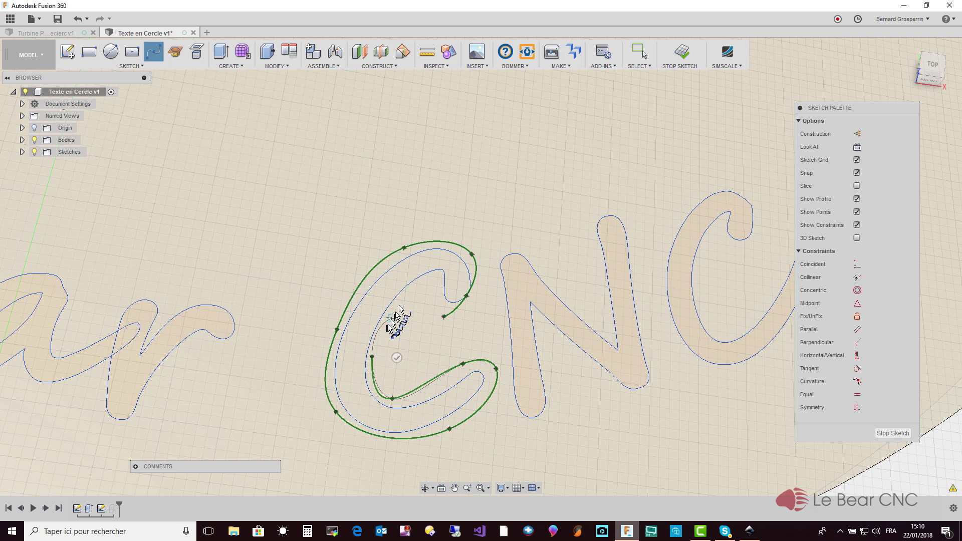
pyautogui.click(419, 279)
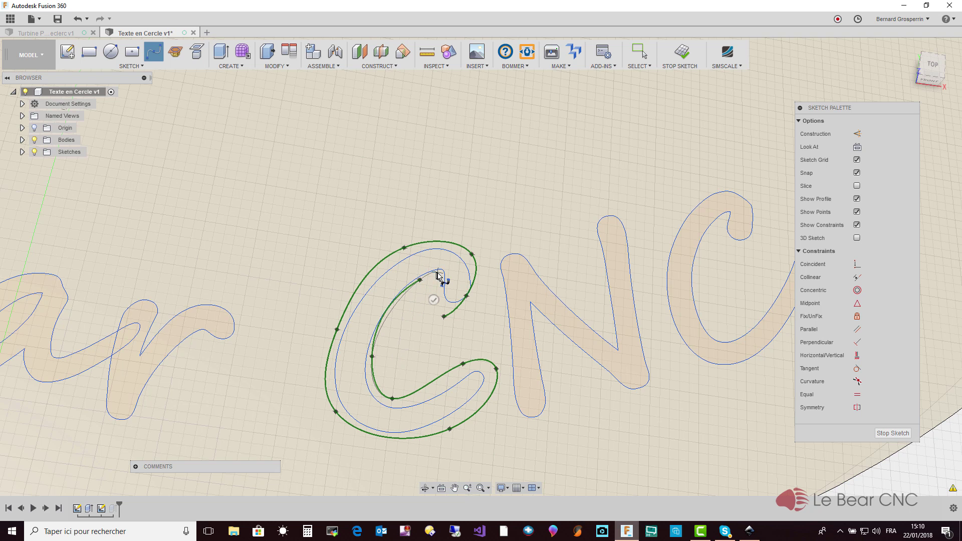
pyautogui.click(440, 269)
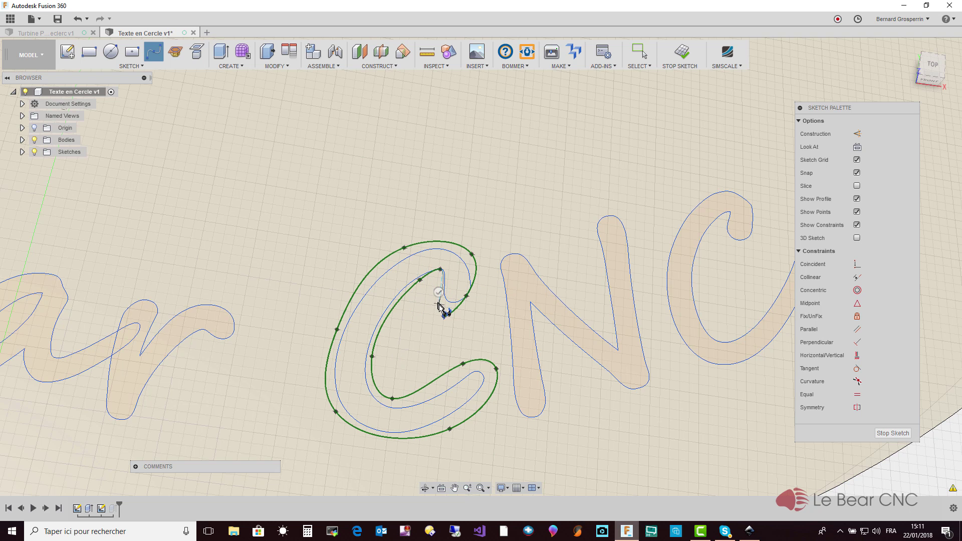
pyautogui.click(439, 305)
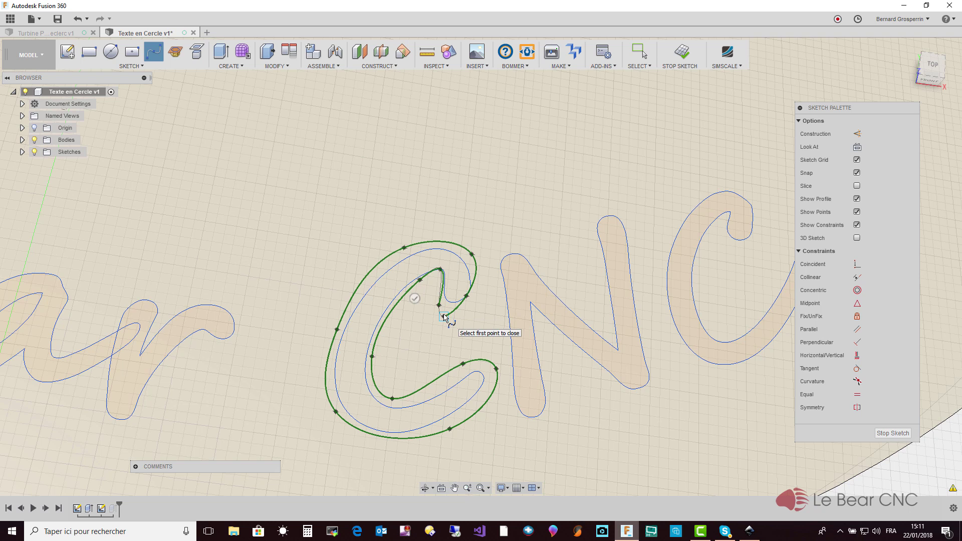
pyautogui.click(444, 316)
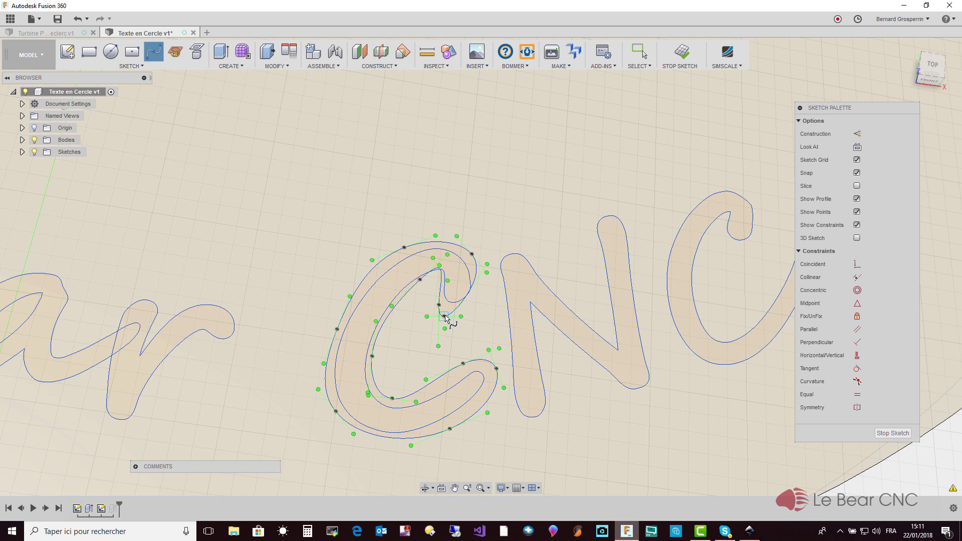
# Finish the spline and move its fit points at the upper hook, inner edge and lower tip onto the first C's original outline.
pyautogui.press('Escape')
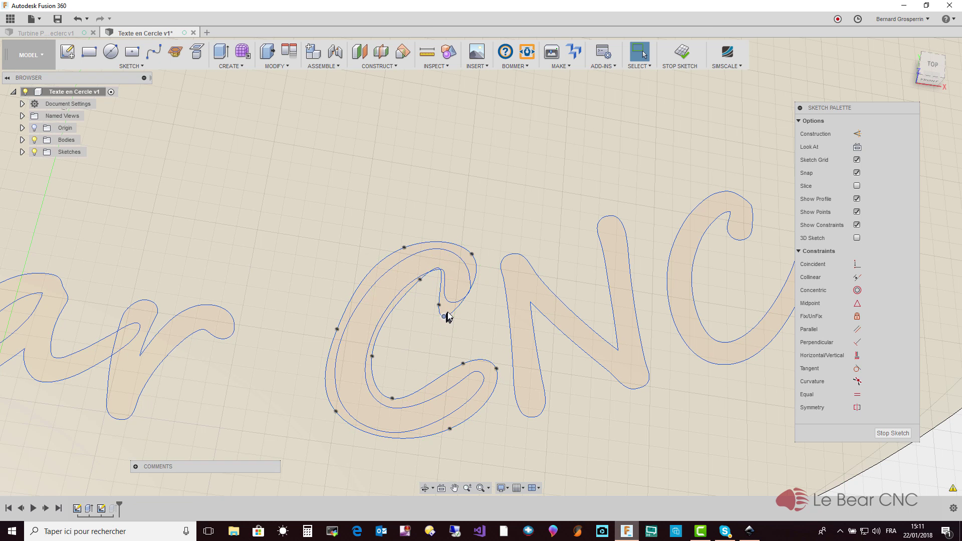
pyautogui.moveTo(448, 316); pyautogui.dragTo(455, 306)
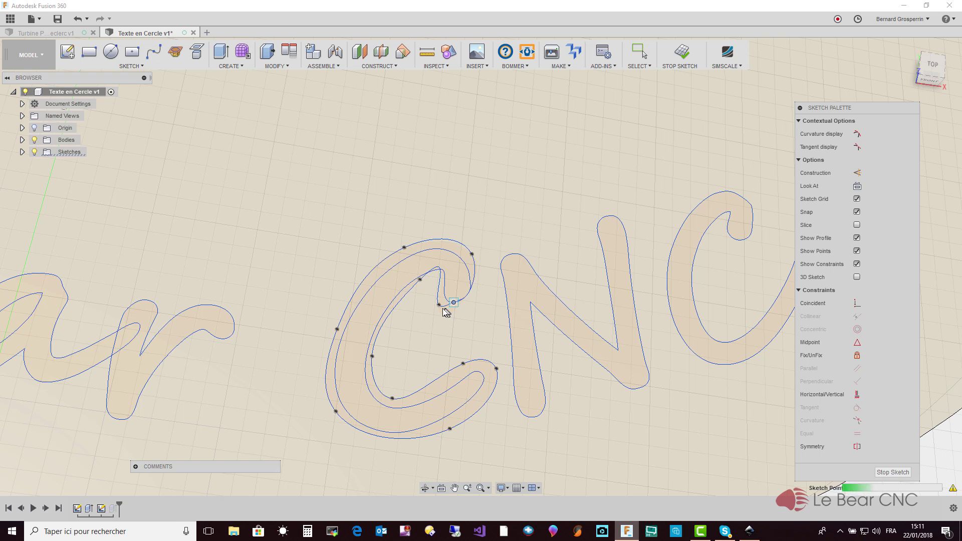
pyautogui.moveTo(438, 306); pyautogui.dragTo(445, 301)
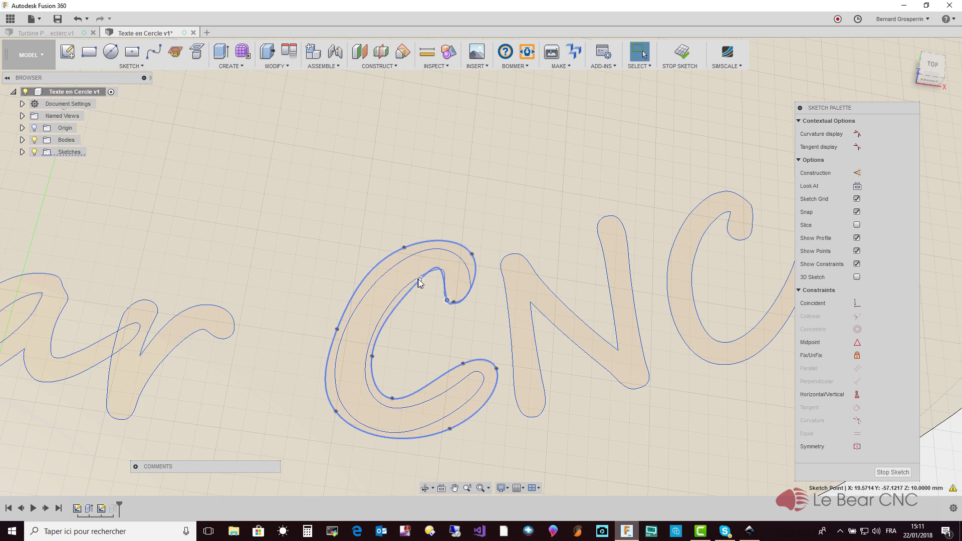
pyautogui.moveTo(420, 279); pyautogui.dragTo(404, 289)
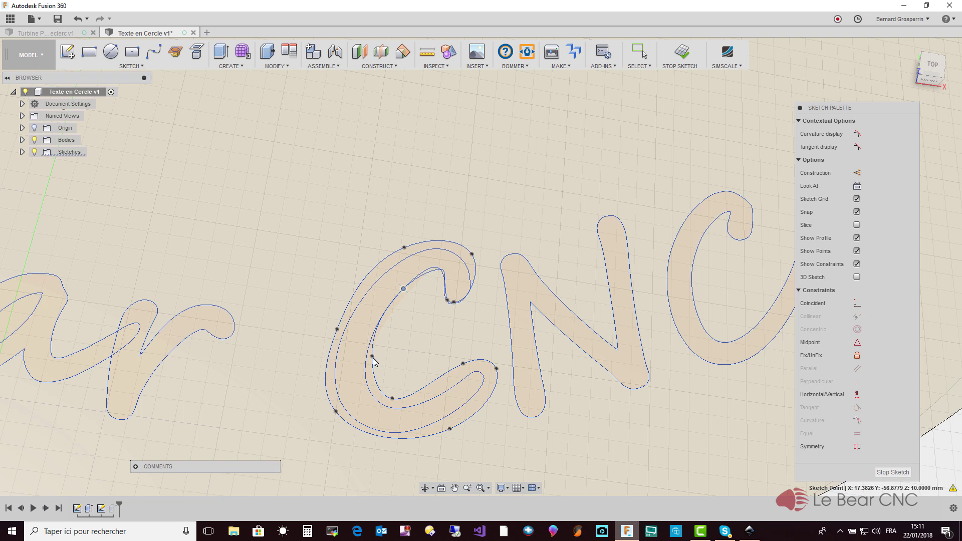
pyautogui.moveTo(371, 356); pyautogui.dragTo(408, 407)
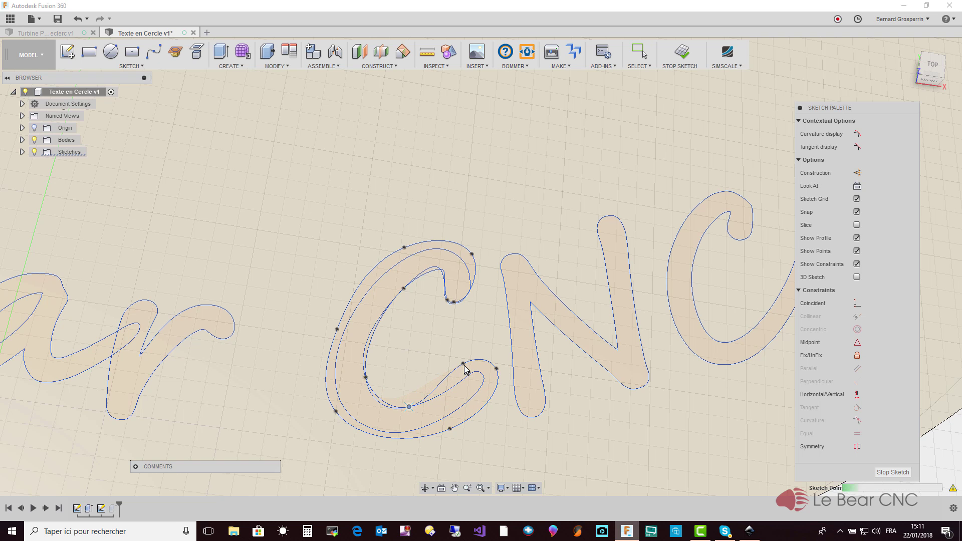
pyautogui.moveTo(464, 365); pyautogui.dragTo(484, 383)
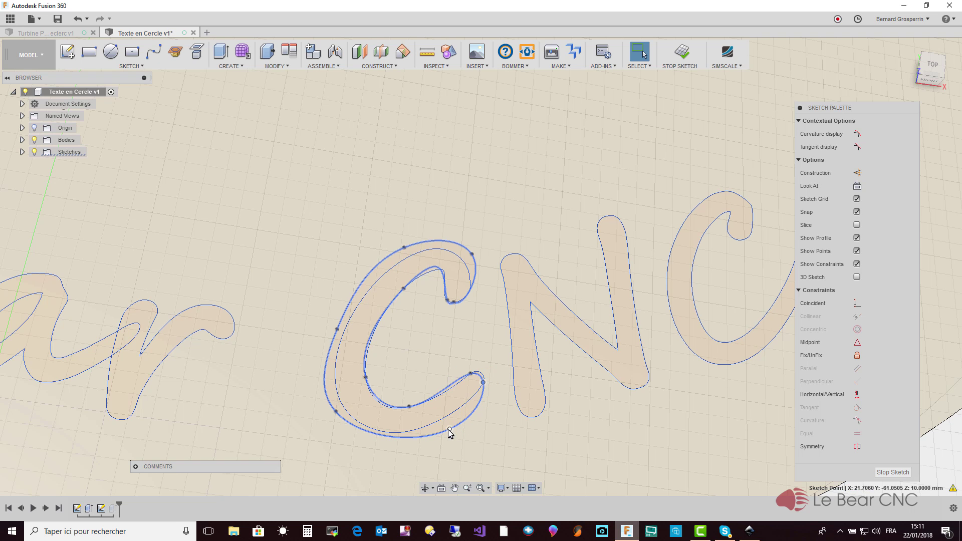
# Move the fit points along the bottom, left side and top of the spline's outer edge inward onto the original C outline.
pyautogui.moveTo(450, 429); pyautogui.dragTo(441, 423)
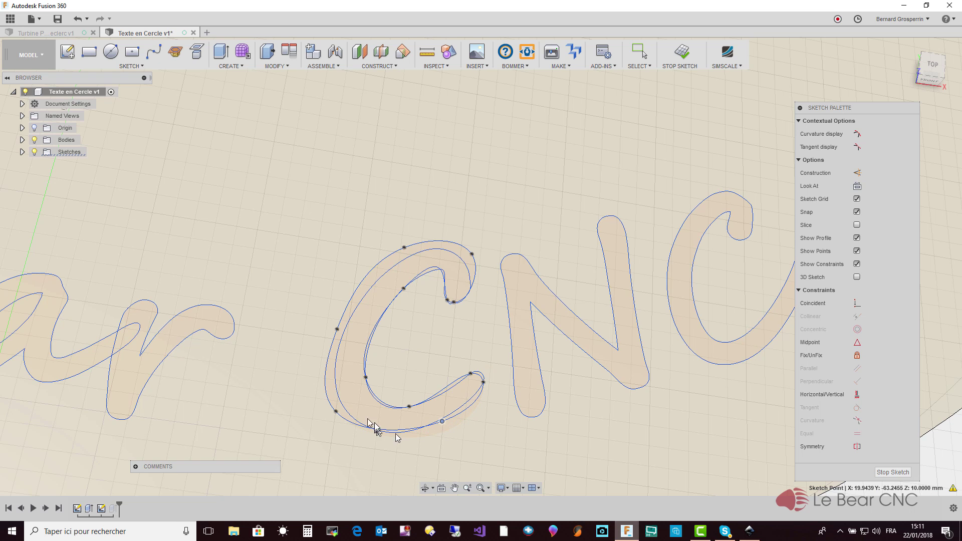
pyautogui.moveTo(337, 412); pyautogui.dragTo(352, 423)
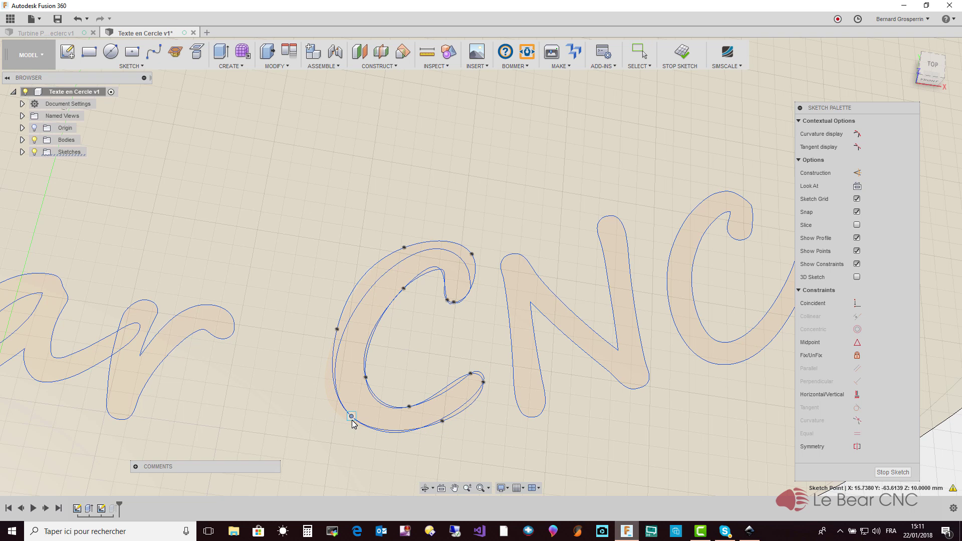
pyautogui.moveTo(337, 329)
pyautogui.mouseDown()
pyautogui.moveTo(346, 328)
pyautogui.moveTo(328, 324)
pyautogui.moveTo(340, 326)
pyautogui.mouseUp()
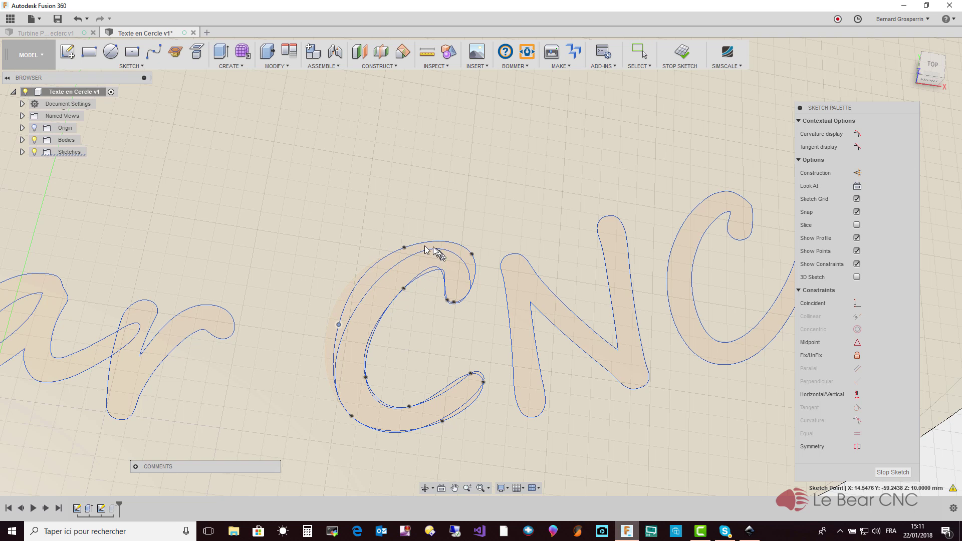
pyautogui.click(406, 249)
pyautogui.moveTo(406, 249); pyautogui.dragTo(407, 254)
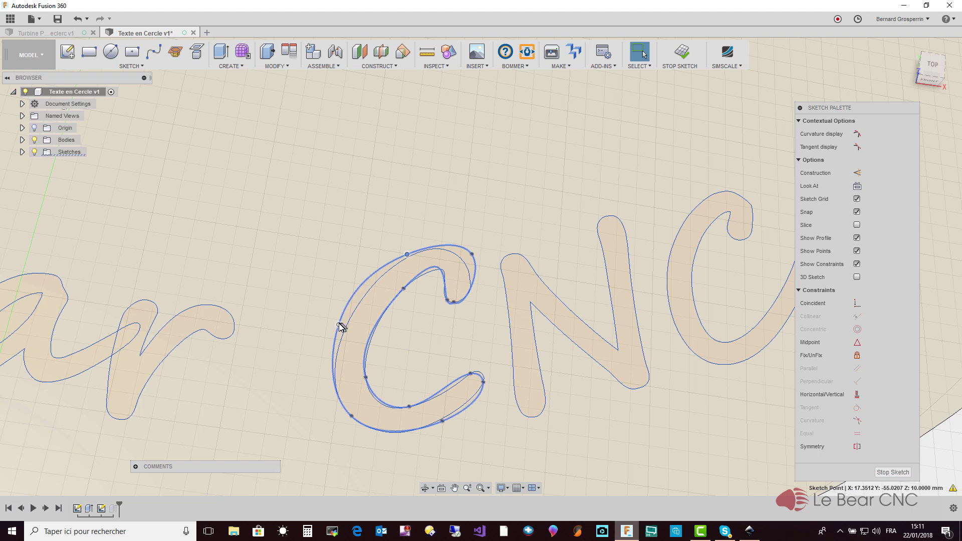
pyautogui.moveTo(339, 325); pyautogui.dragTo(339, 327)
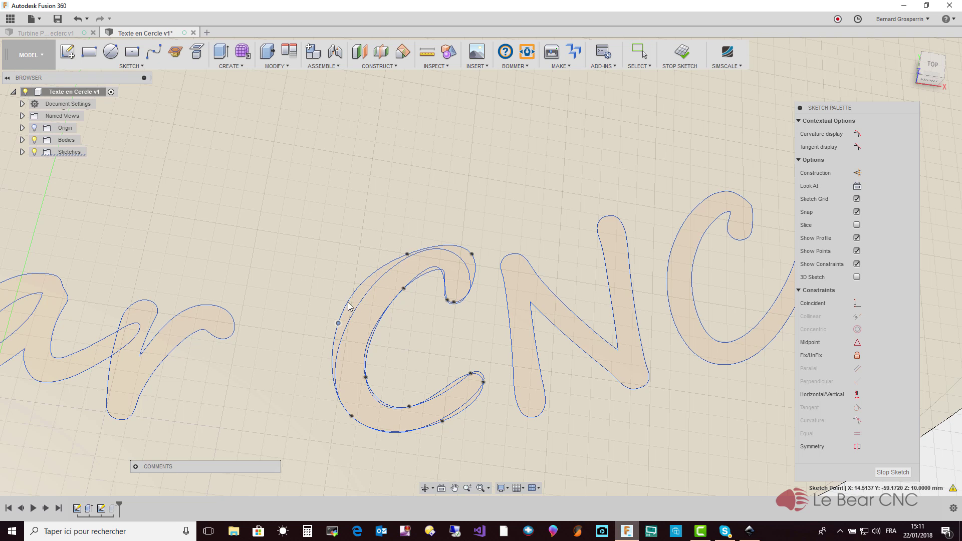
# Adjust the spline's tangency on the C's left side and shift that fit point inward to match the original outline.
pyautogui.click(347, 304)
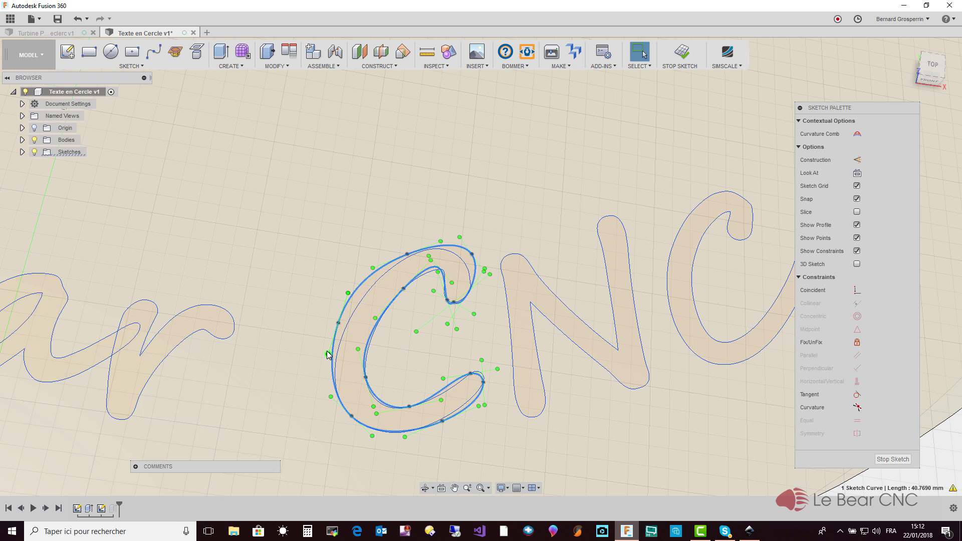
pyautogui.click(327, 352)
pyautogui.click(339, 324)
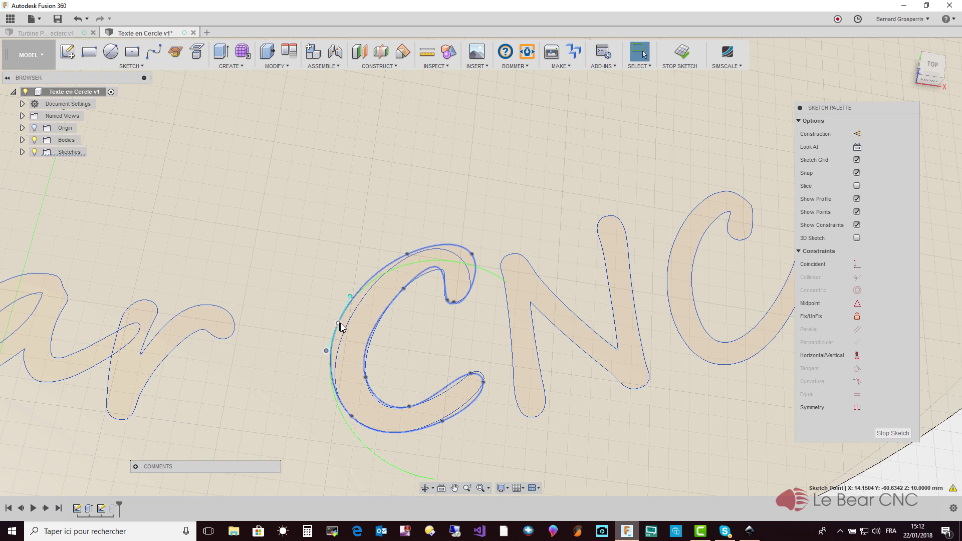
pyautogui.moveTo(340, 327); pyautogui.dragTo(350, 326)
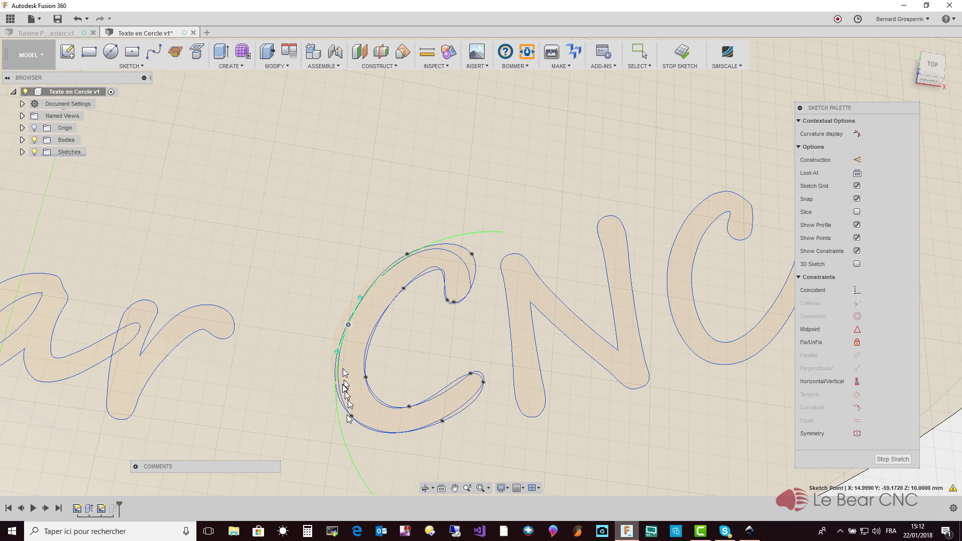
pyautogui.click(368, 444)
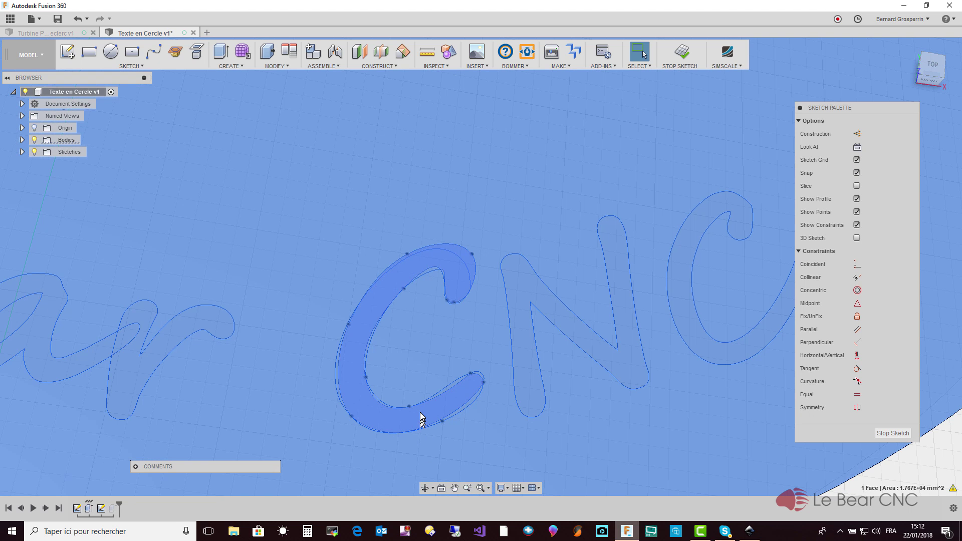
# Reshape the spline's inner curve near the lower tip of the C by adjusting its tangent handle.
pyautogui.click(423, 417)
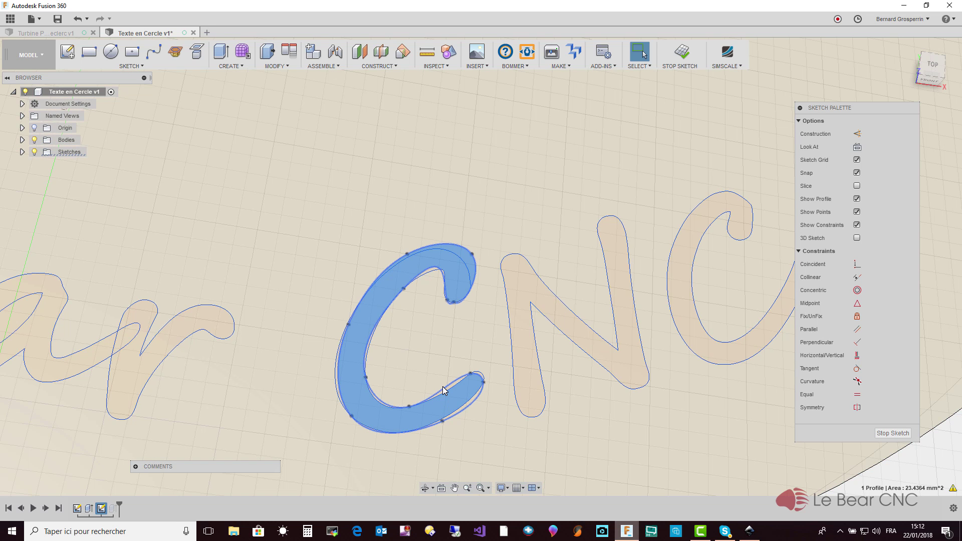
pyautogui.click(442, 390)
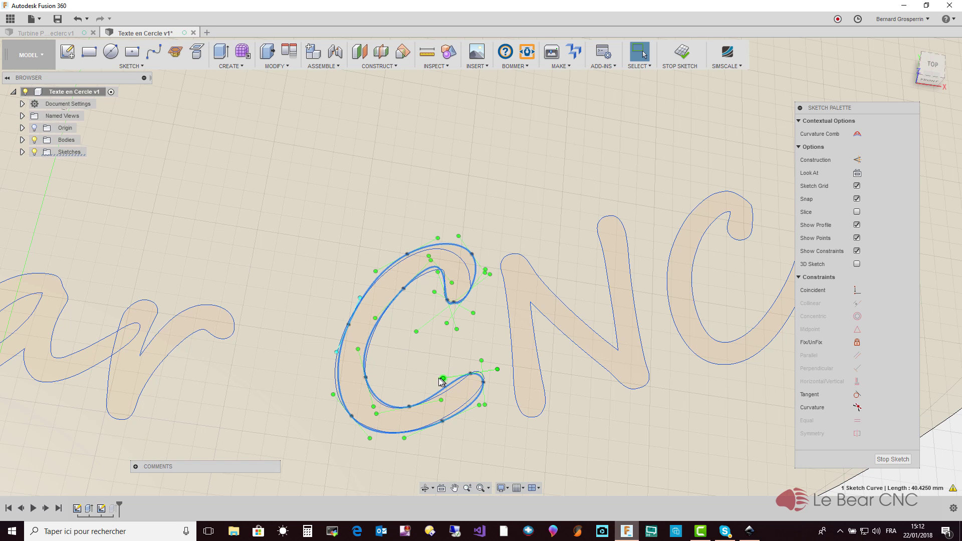
pyautogui.moveTo(440, 379)
pyautogui.mouseDown()
pyautogui.moveTo(436, 388)
pyautogui.moveTo(449, 389)
pyautogui.moveTo(458, 376)
pyautogui.mouseUp()
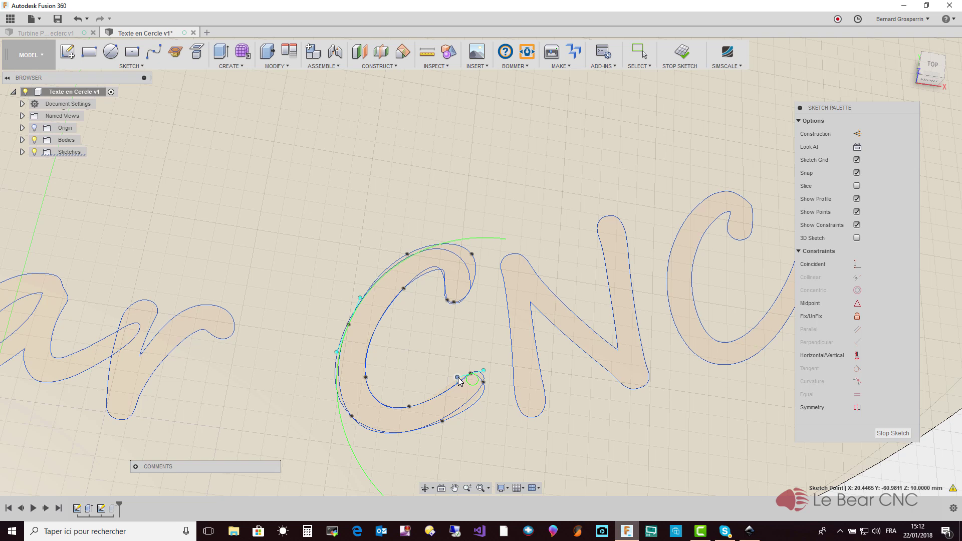
# Reposition the spline's end point at the lower tip of the C and fine-tune the fit point on the arm's outer edge.
pyautogui.click(483, 383)
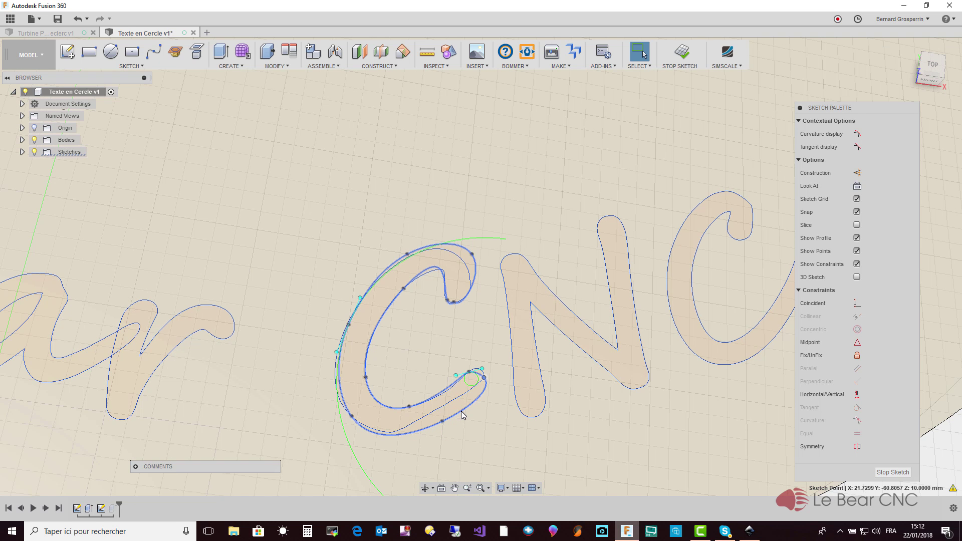
pyautogui.click(461, 414)
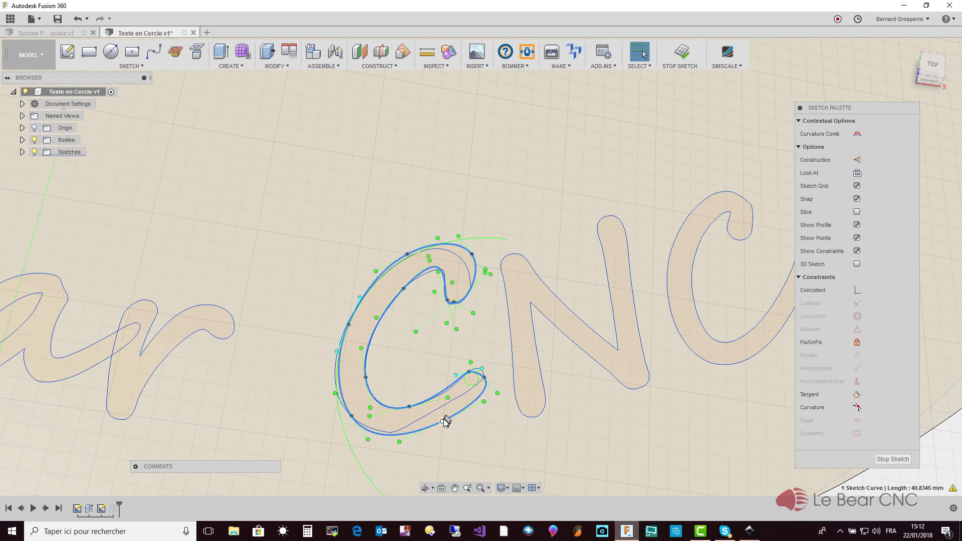
pyautogui.click(440, 421)
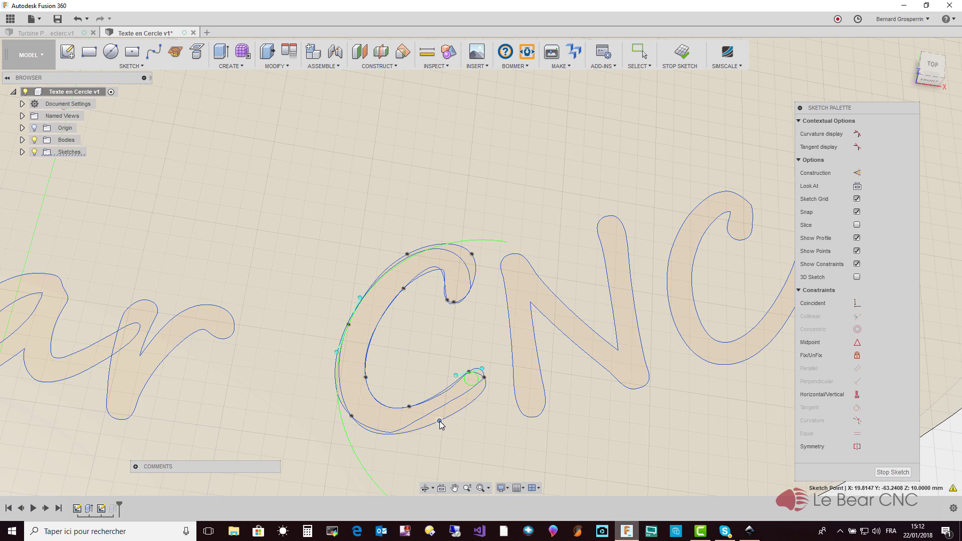
pyautogui.click(484, 377)
pyautogui.moveTo(487, 376)
pyautogui.mouseDown()
pyautogui.moveTo(472, 371)
pyautogui.moveTo(489, 388)
pyautogui.mouseUp()
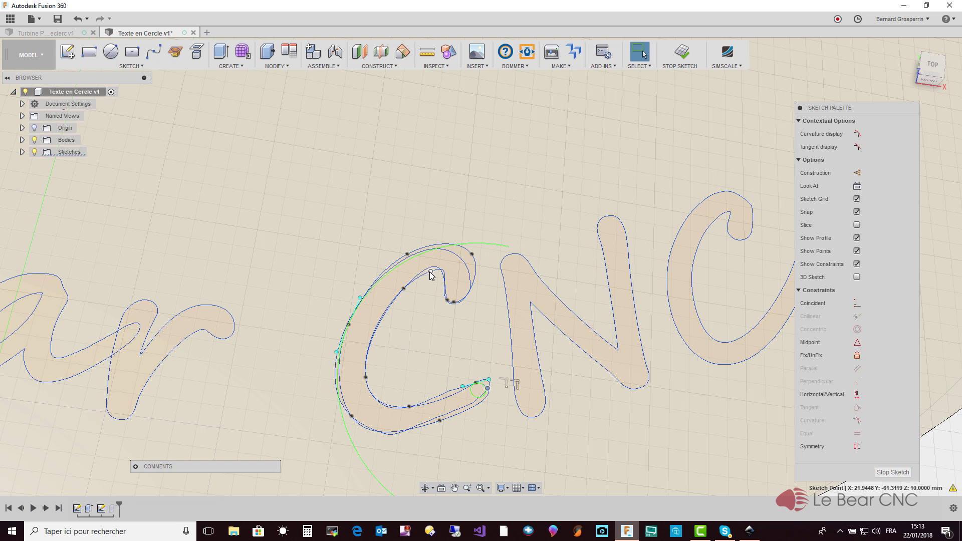
# Move the two fit points on the upper outer curve of the C onto the original outline.
pyautogui.press('Escape')
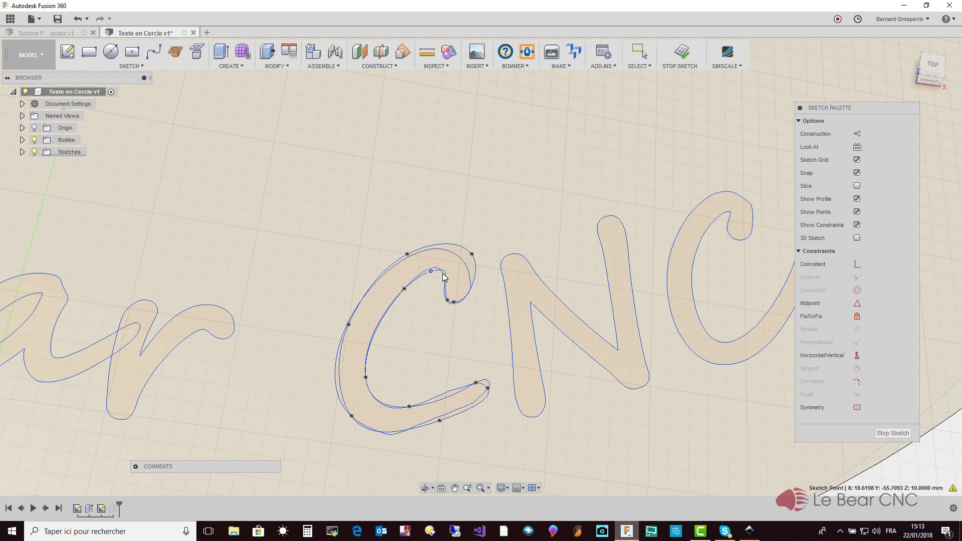
pyautogui.moveTo(445, 274); pyautogui.dragTo(465, 261)
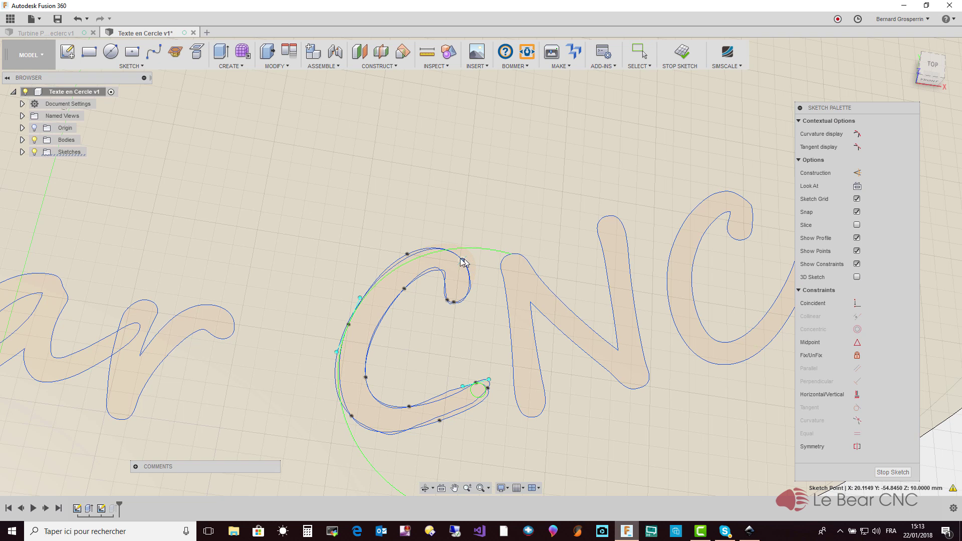
pyautogui.moveTo(408, 255); pyautogui.dragTo(410, 256)
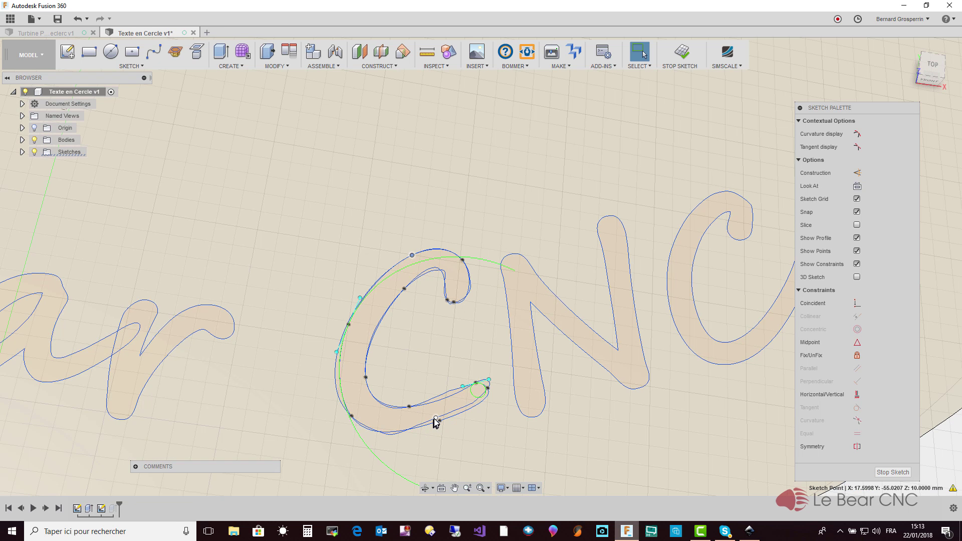
# Move the fit point on the lower arm's outer edge along the original outline of the C and clear the selection.
pyautogui.click(435, 418)
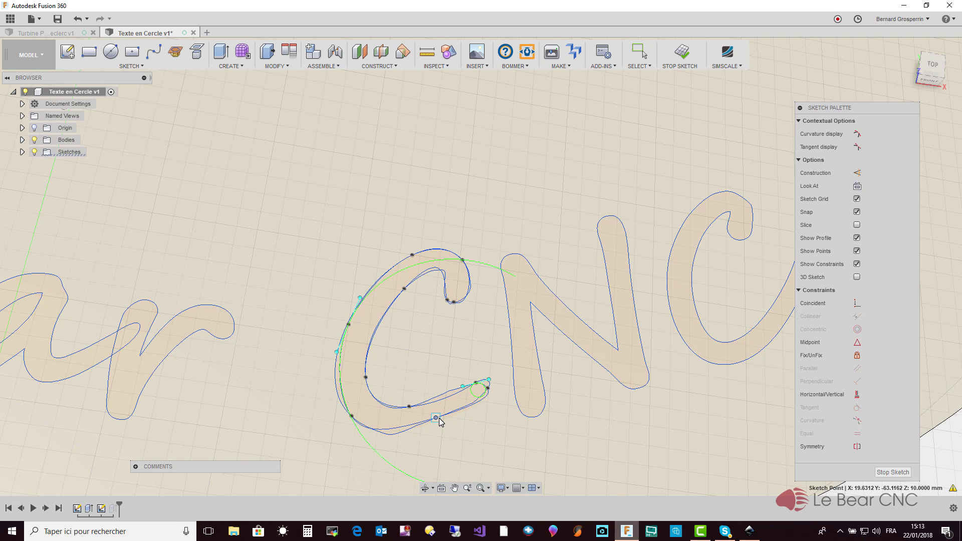
pyautogui.moveTo(439, 418)
pyautogui.mouseDown()
pyautogui.moveTo(455, 414)
pyautogui.moveTo(429, 416)
pyautogui.mouseUp()
pyautogui.click(380, 410)
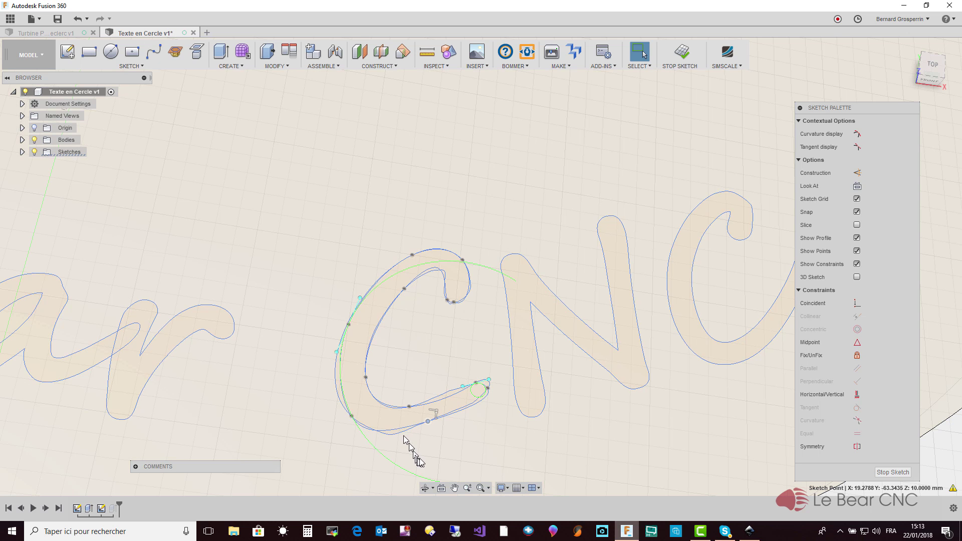
pyautogui.click(411, 443)
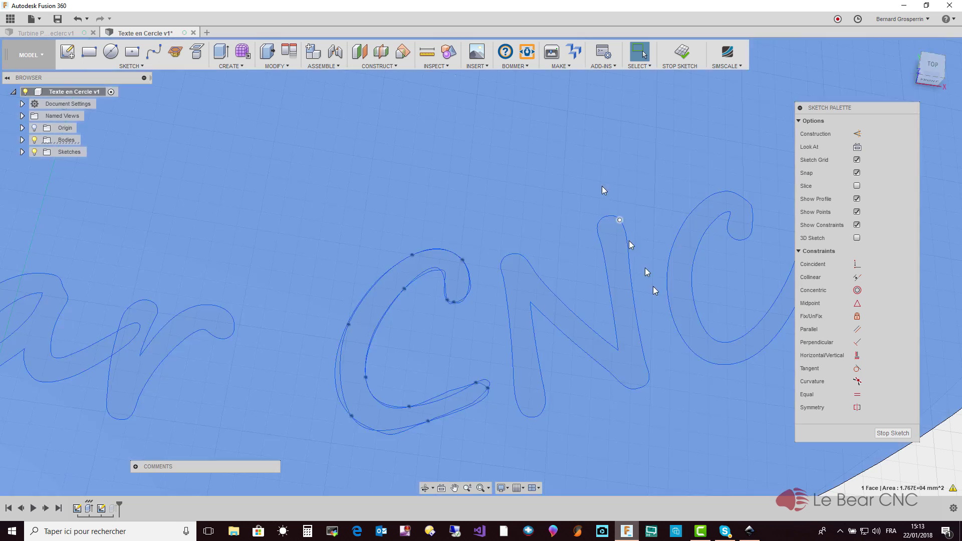
pyautogui.click(936, 466)
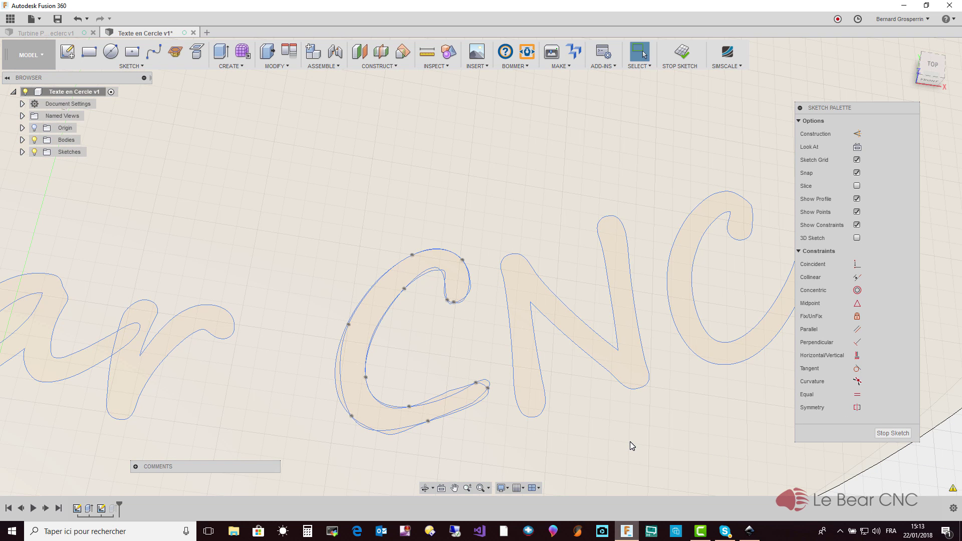
# Trim the overlapping outline segments along the lower arm of the first C and check the resulting profile.
pyautogui.press('t')
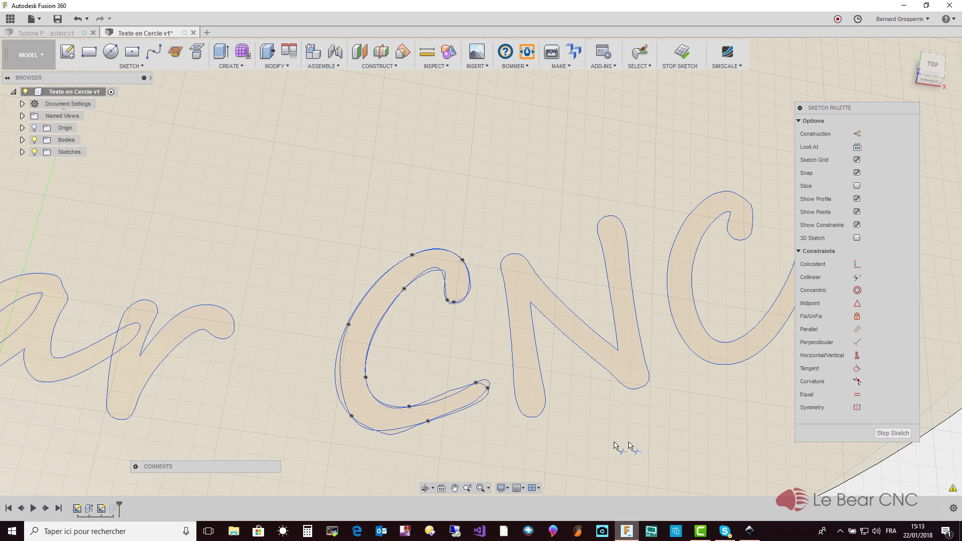
pyautogui.click(443, 396)
pyautogui.press('Escape')
pyautogui.click(360, 380)
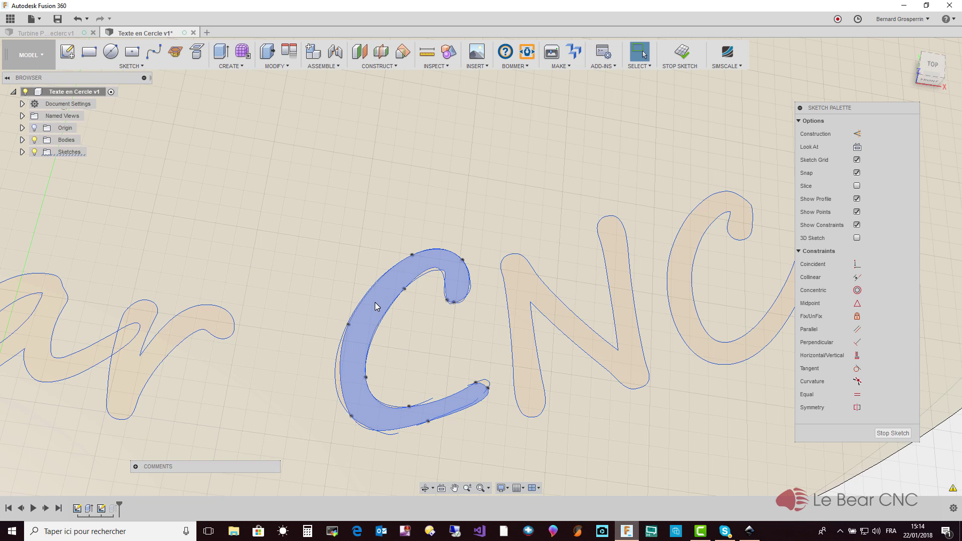
# Trim the stray overlapping segment on the inside of the C's upper hook.
pyautogui.press('Escape')
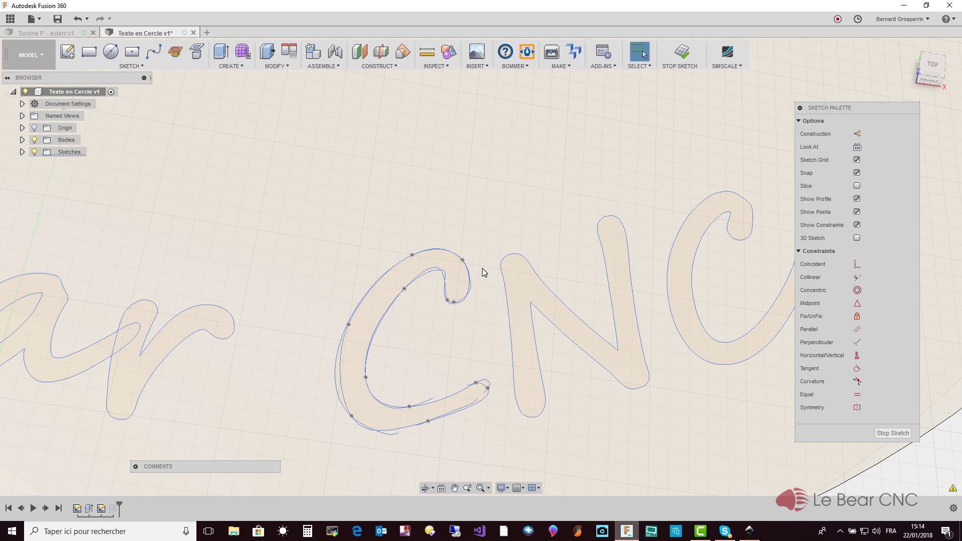
pyautogui.press('t')
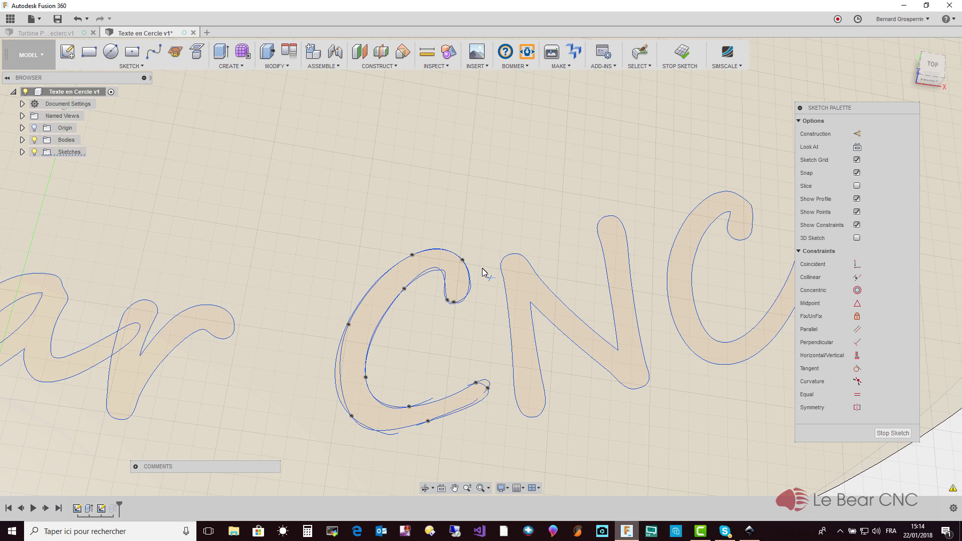
pyautogui.click(445, 271)
pyautogui.press('Escape')
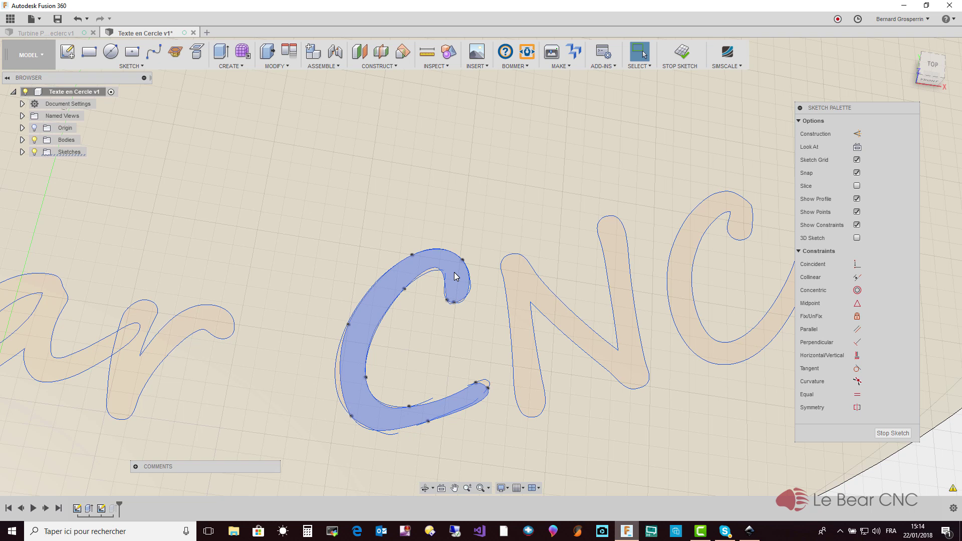
# Extrude the repaired first C profile of "CNC" by -3 mm as a cut into the disc.
pyautogui.click(456, 276)
pyautogui.rightClick(456, 278)
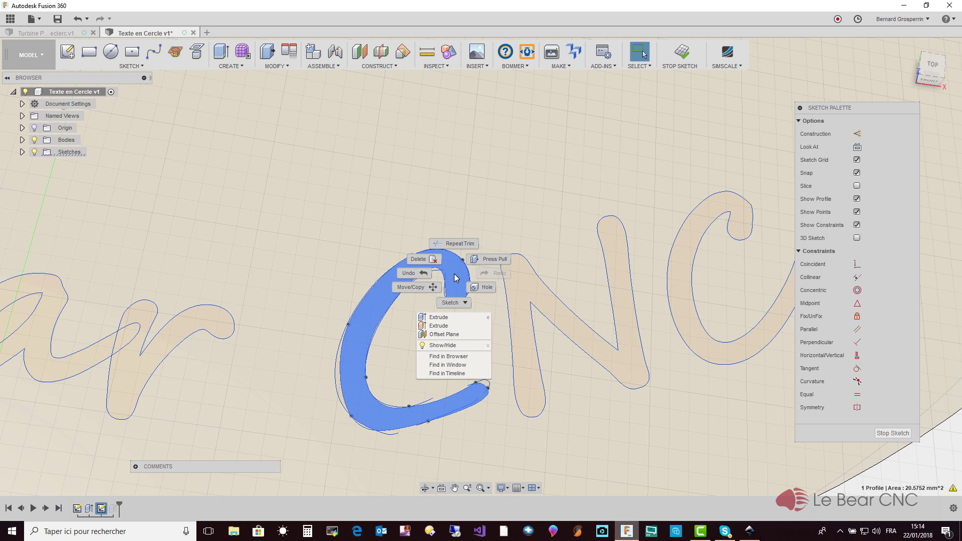
pyautogui.click(498, 261)
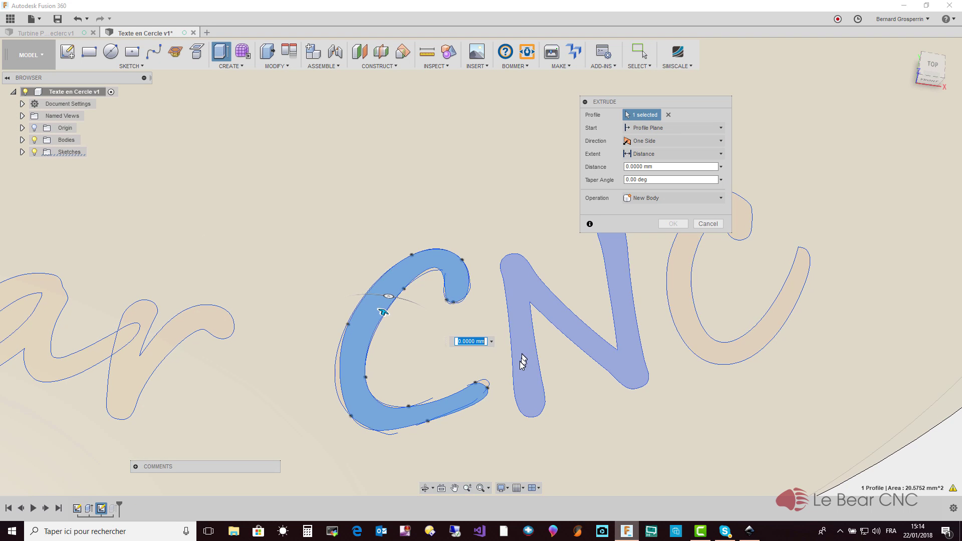
pyautogui.scroll(-5, 391, 341)
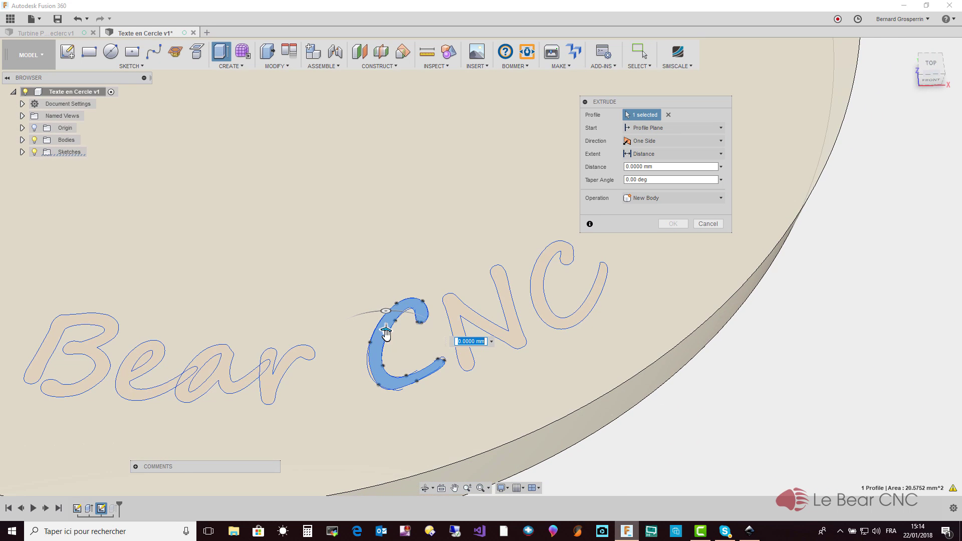
pyautogui.moveTo(385, 334); pyautogui.dragTo(387, 337)
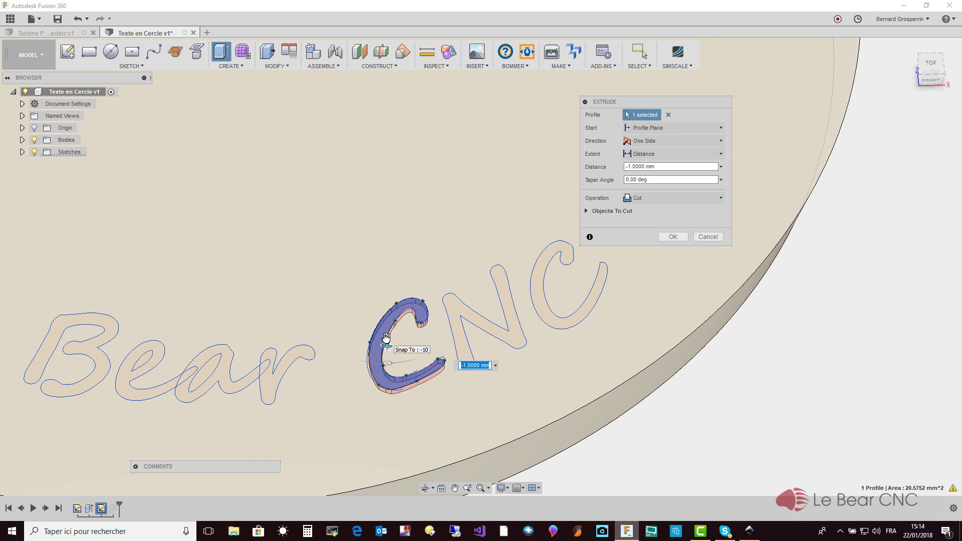
pyautogui.write('-3')
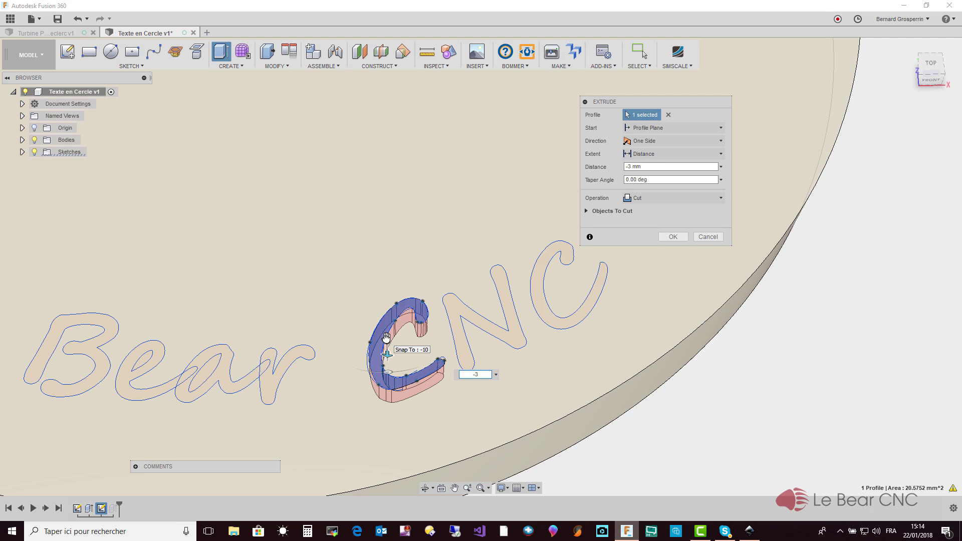
pyautogui.press('Return')
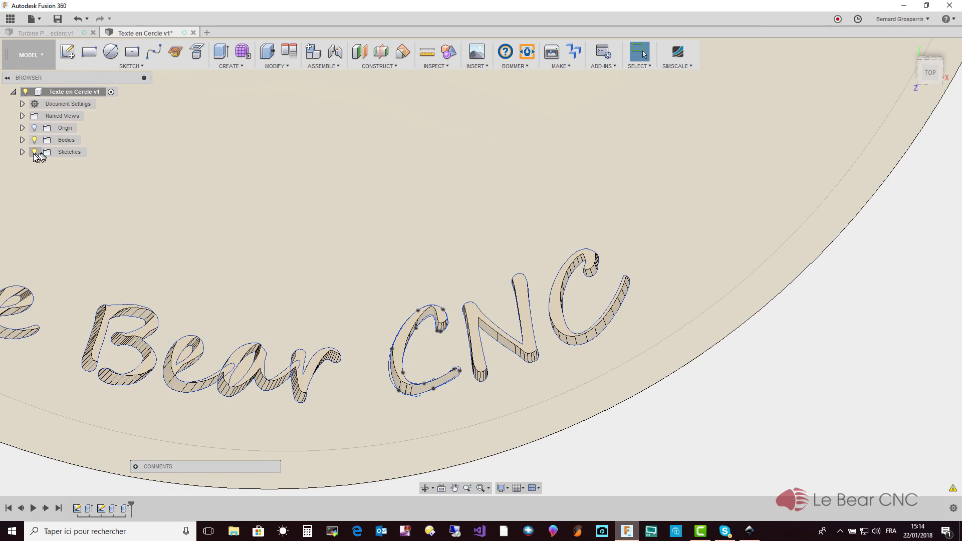
# Hide all the sketches so that only the disc body with its engraved lettering is displayed.
pyautogui.click(34, 153)
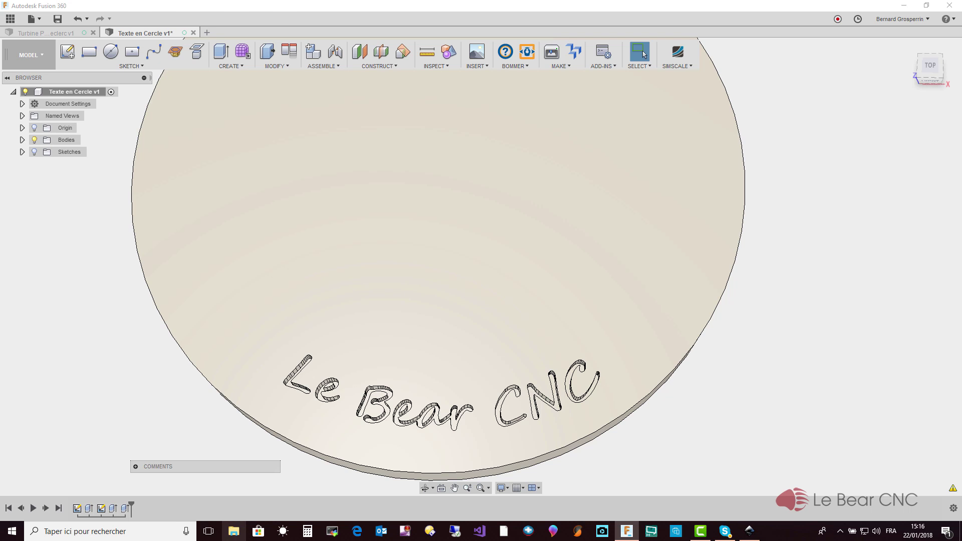
pyautogui.keyDown('shift'); pyautogui.moveTo(481, 266); pyautogui.dragTo(479, 268, button='middle'); pyautogui.keyUp('shift')
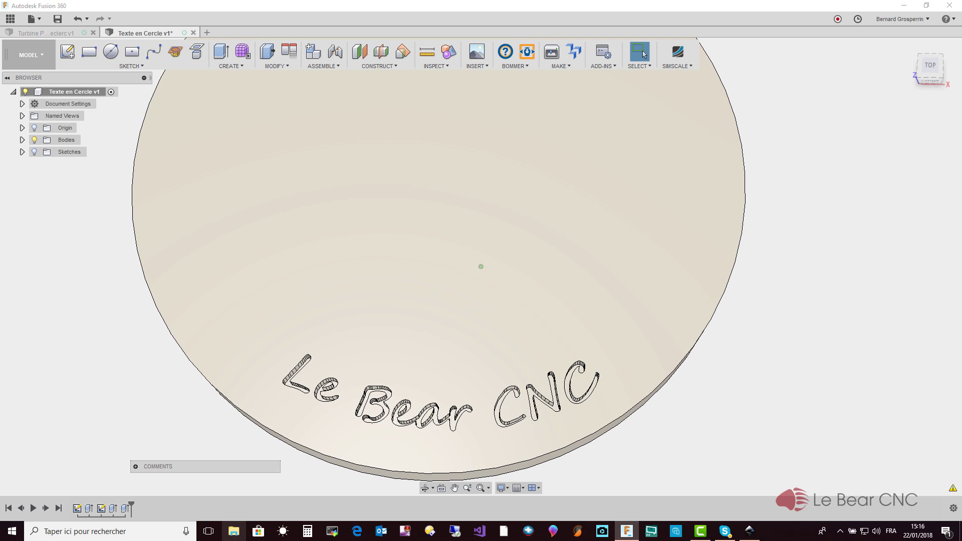